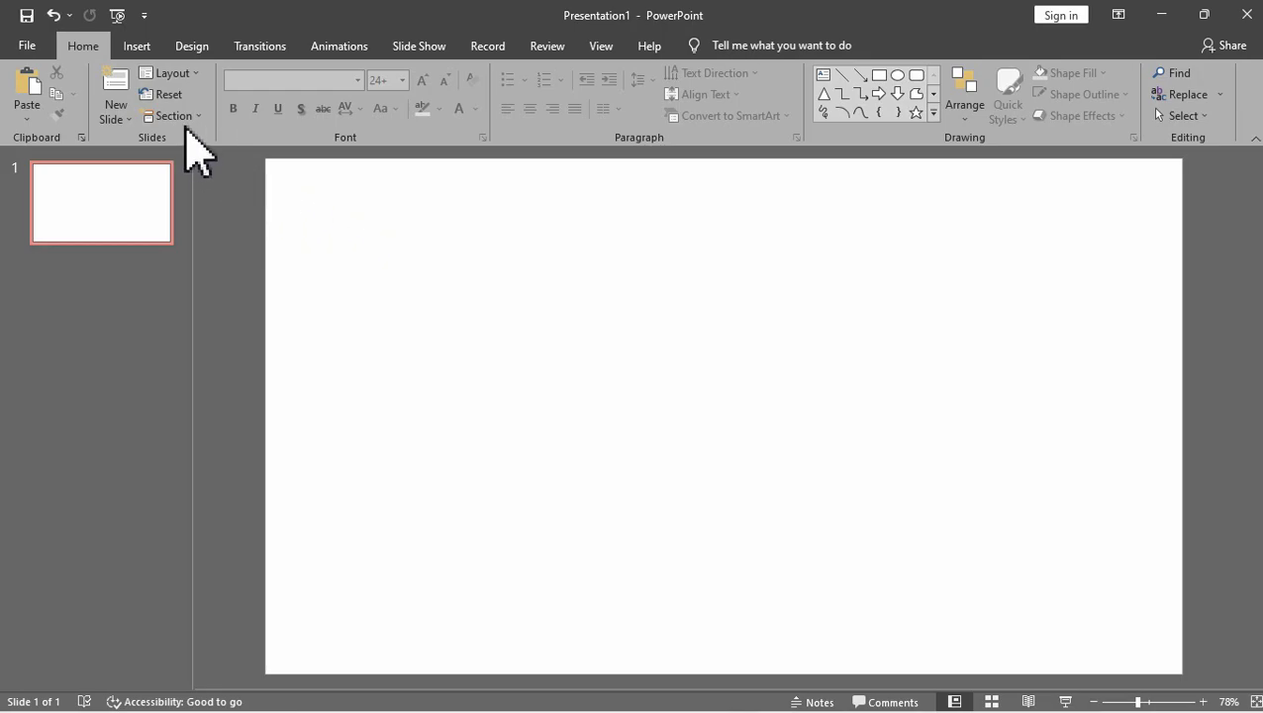
Draw a blue oval circle on slide 1 and move it to the left side.
{"action": "left_click", "coordinate": [139, 47]}
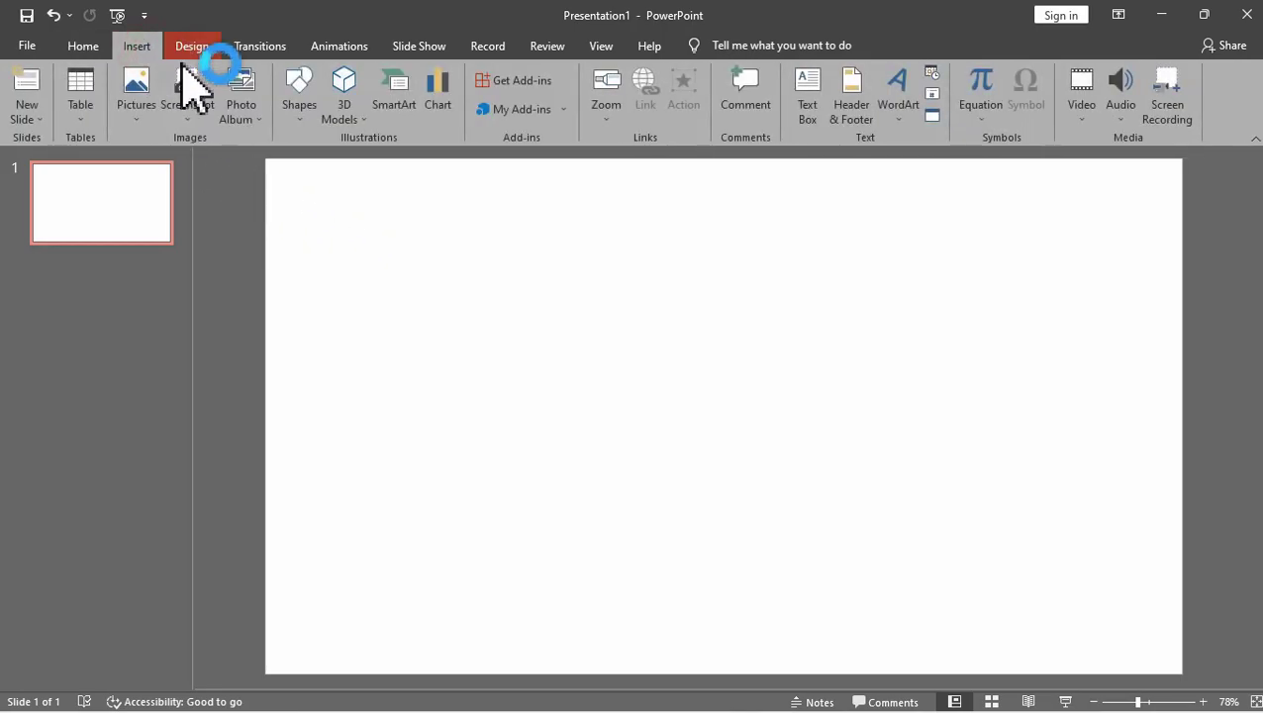
{"action": "left_click", "coordinate": [299, 107]}
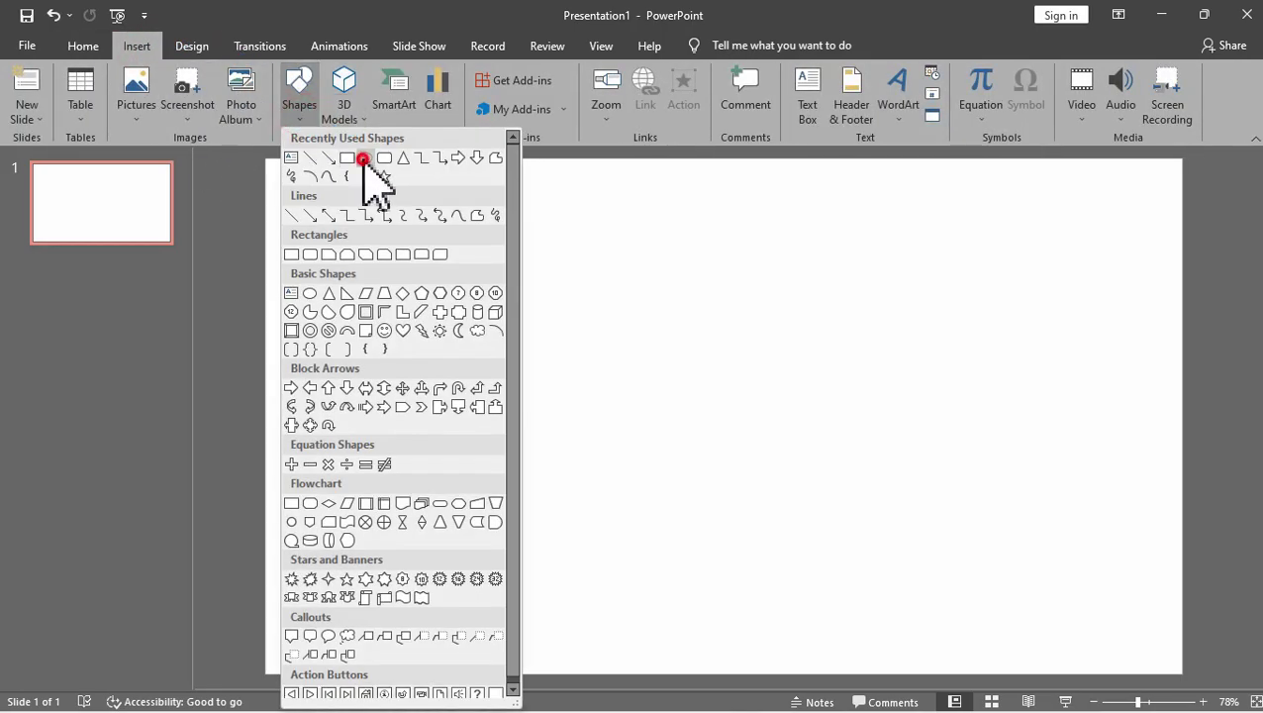
{"action": "left_click", "coordinate": [364, 159]}
{"action": "left_click_drag", "start_coordinate": [598, 240], "coordinate": [900, 540]}
{"action": "left_click_drag", "start_coordinate": [799, 347], "coordinate": [584, 358]}
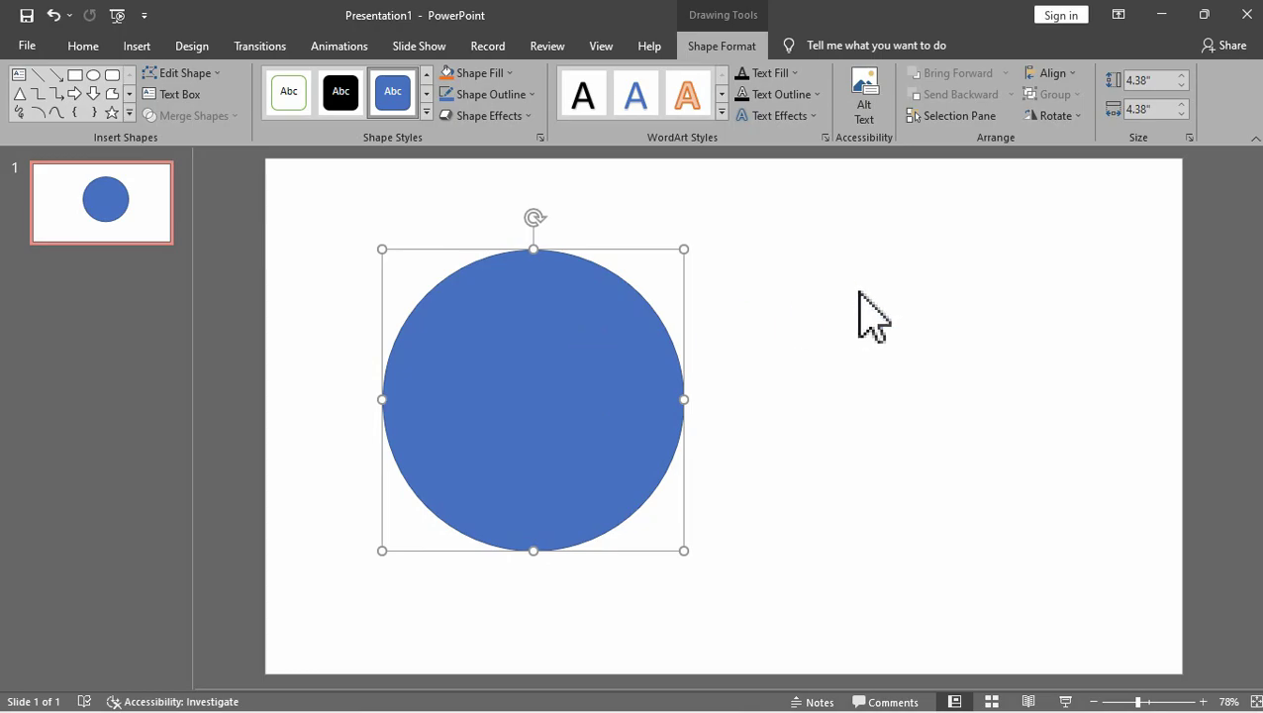
{"action": "left_click", "coordinate": [916, 282]}
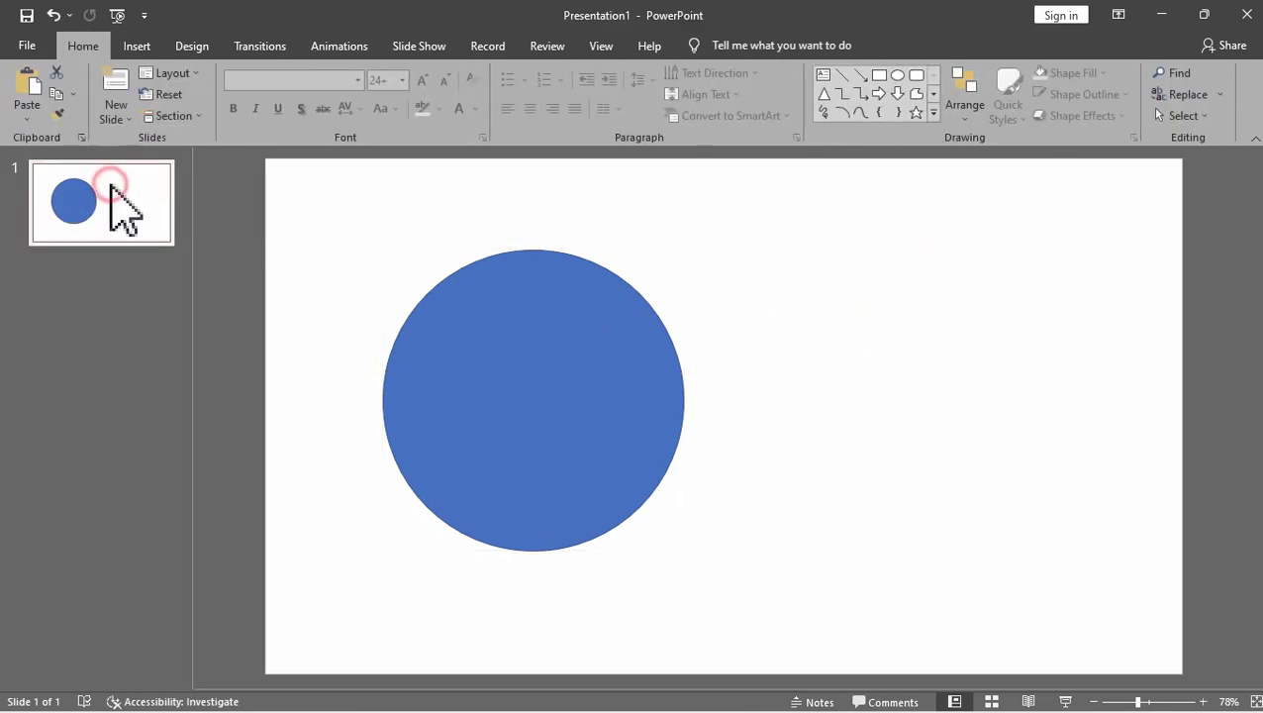
Duplicate slide 1, move the copy's circle to the right, then select both slides.
{"action": "right_click", "coordinate": [111, 184]}
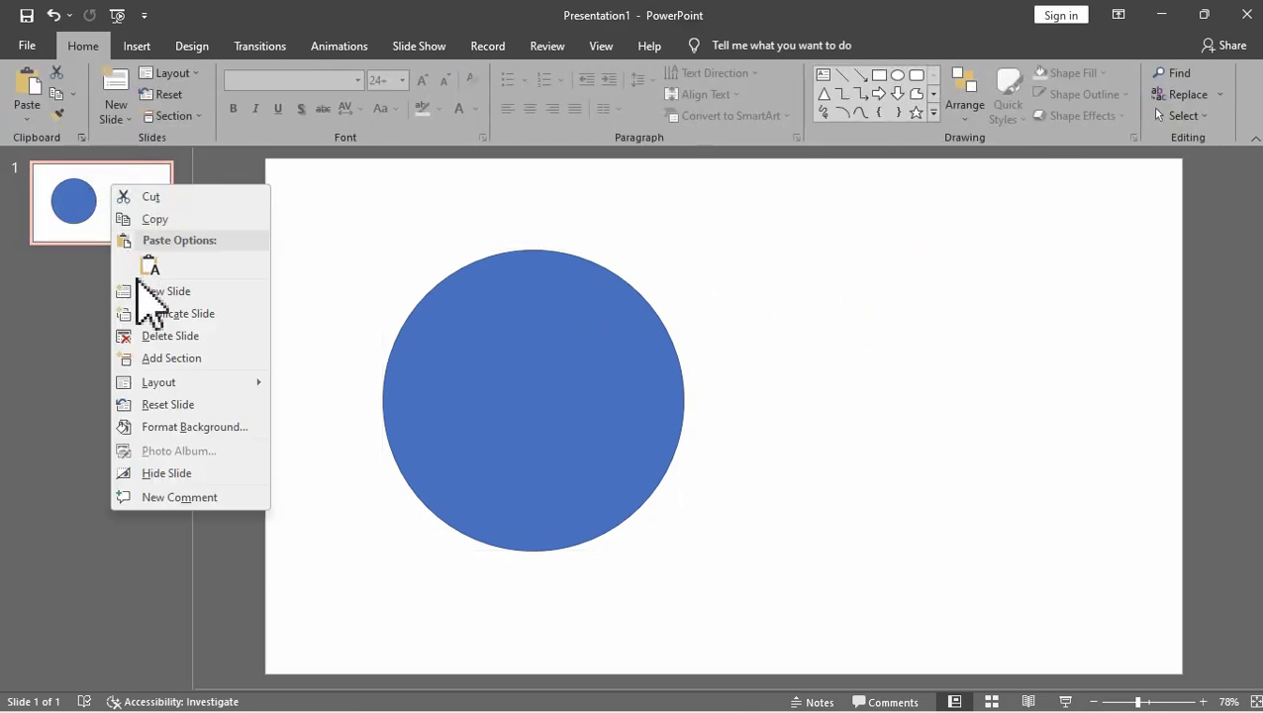
{"action": "left_click", "coordinate": [155, 319]}
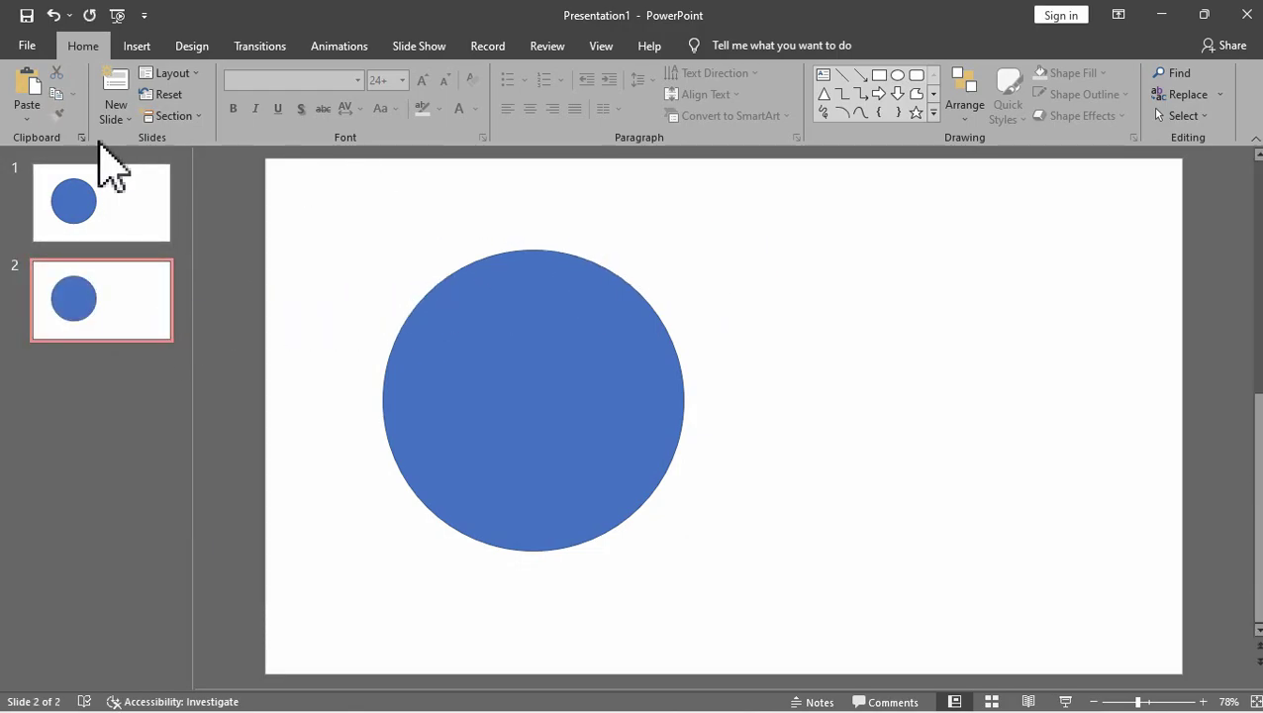
{"action": "left_click", "coordinate": [88, 209]}
{"action": "left_click", "coordinate": [160, 315]}
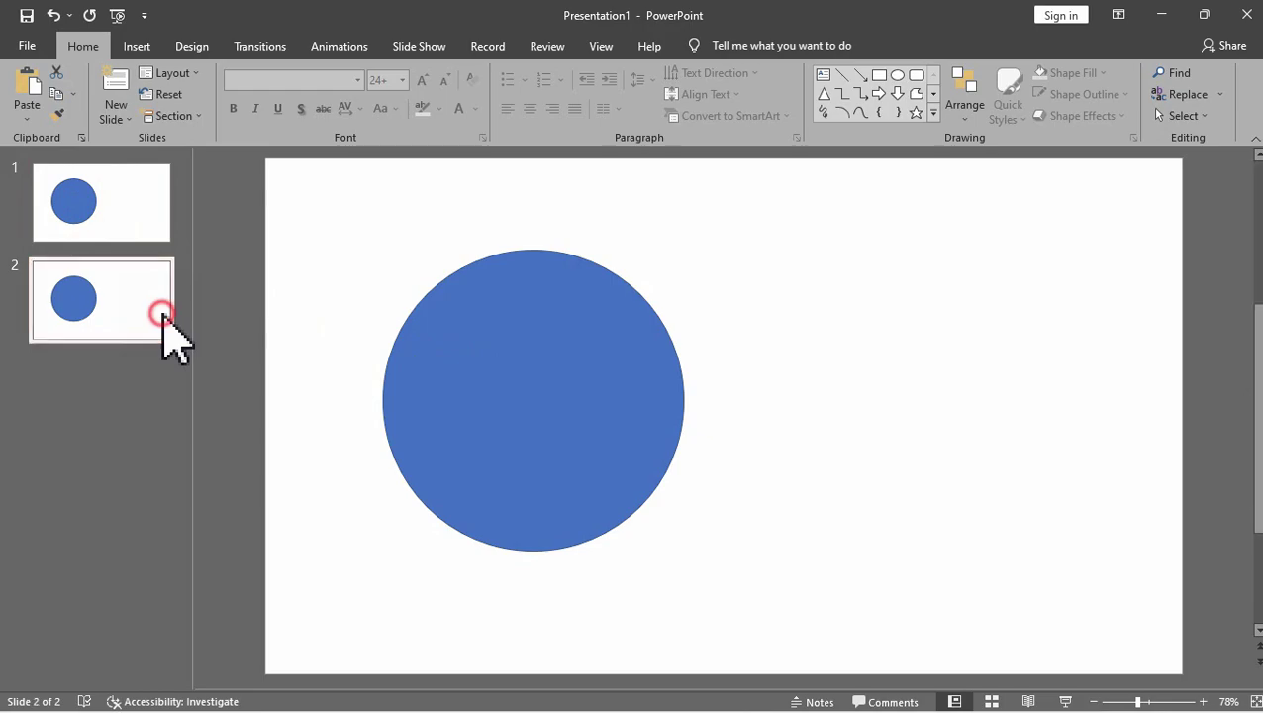
{"action": "left_click", "coordinate": [598, 321]}
{"action": "left_click_drag", "start_coordinate": [525, 342], "coordinate": [868, 353]}
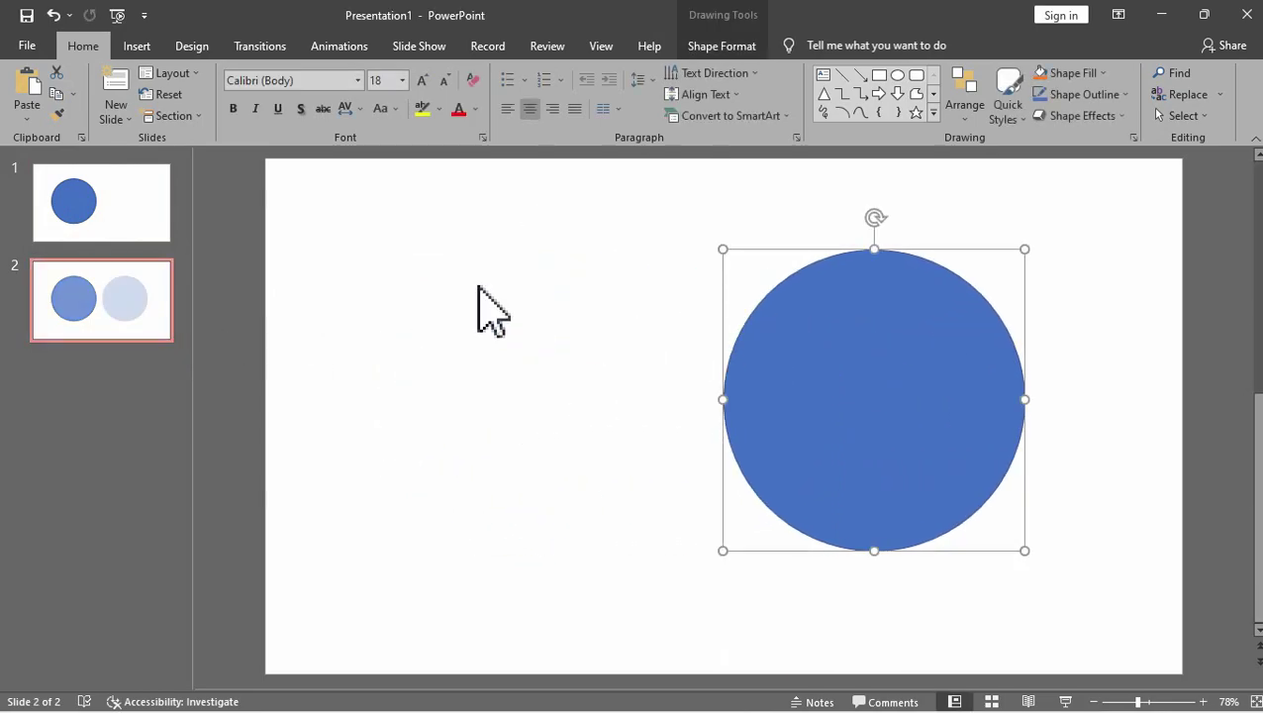
{"action": "left_click", "coordinate": [99, 204]}
{"action": "left_click", "coordinate": [119, 292], "text": "ctrl"}
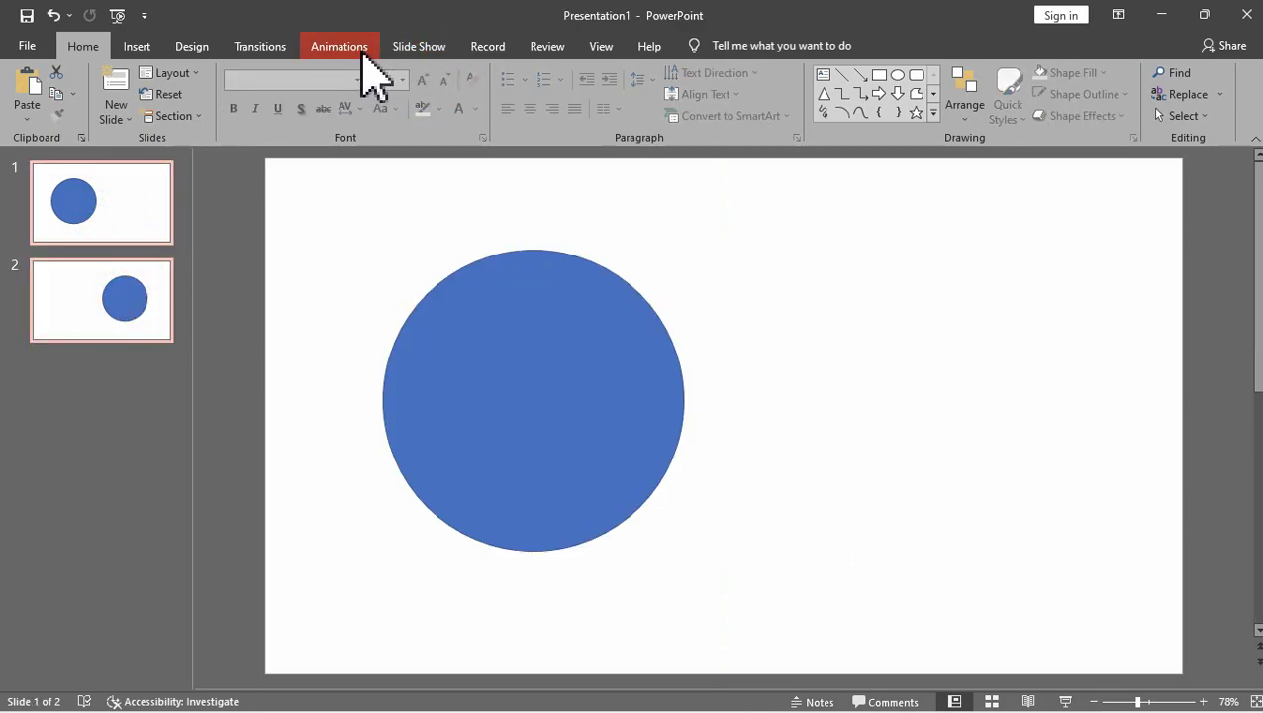
Give slides 1 and 2 the Morph transition and show slide 2 alone.
{"action": "left_click", "coordinate": [277, 45]}
{"action": "left_click", "coordinate": [181, 94]}
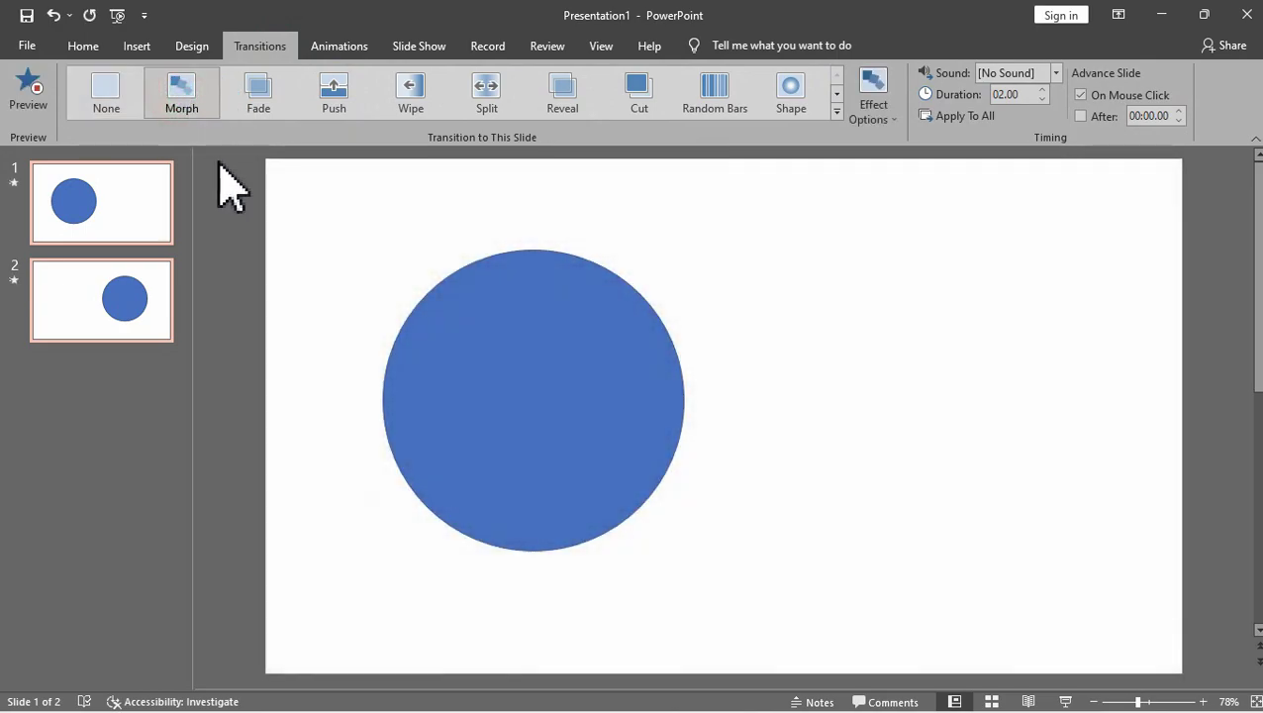
{"action": "left_click", "coordinate": [195, 285]}
{"action": "left_click", "coordinate": [144, 287]}
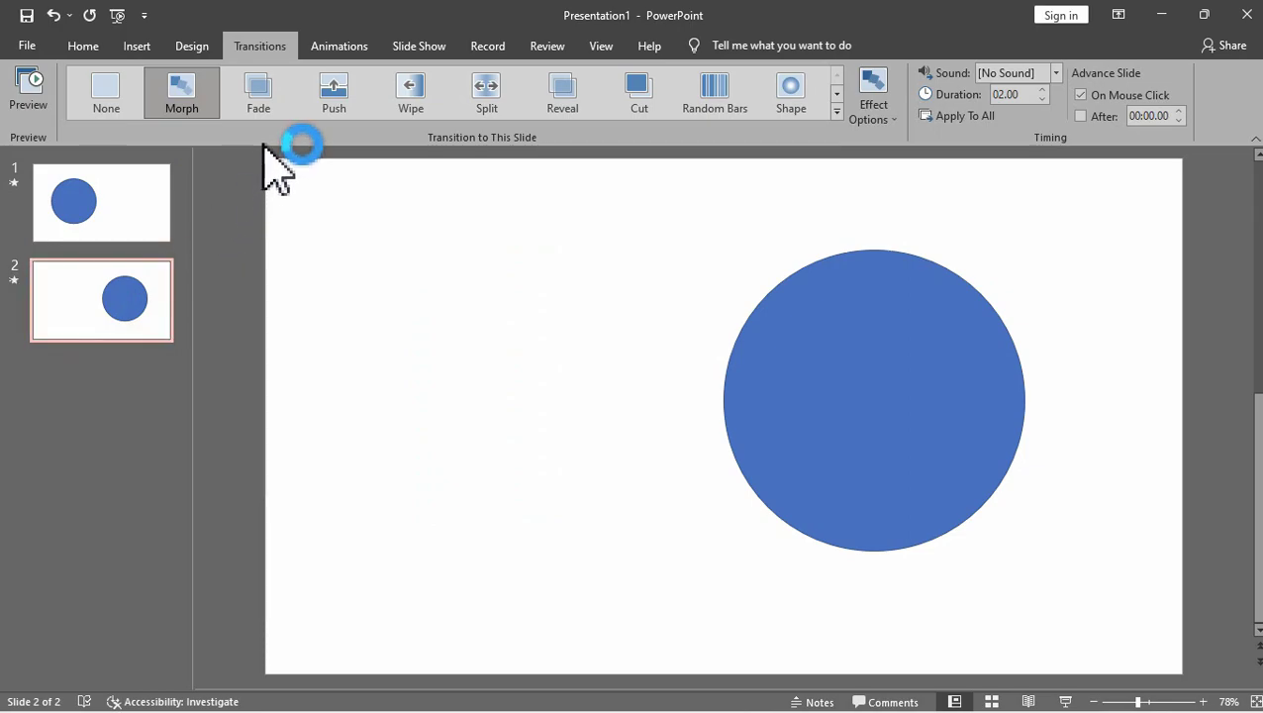
{"action": "left_click", "coordinate": [419, 45]}
{"action": "left_click", "coordinate": [51, 109]}
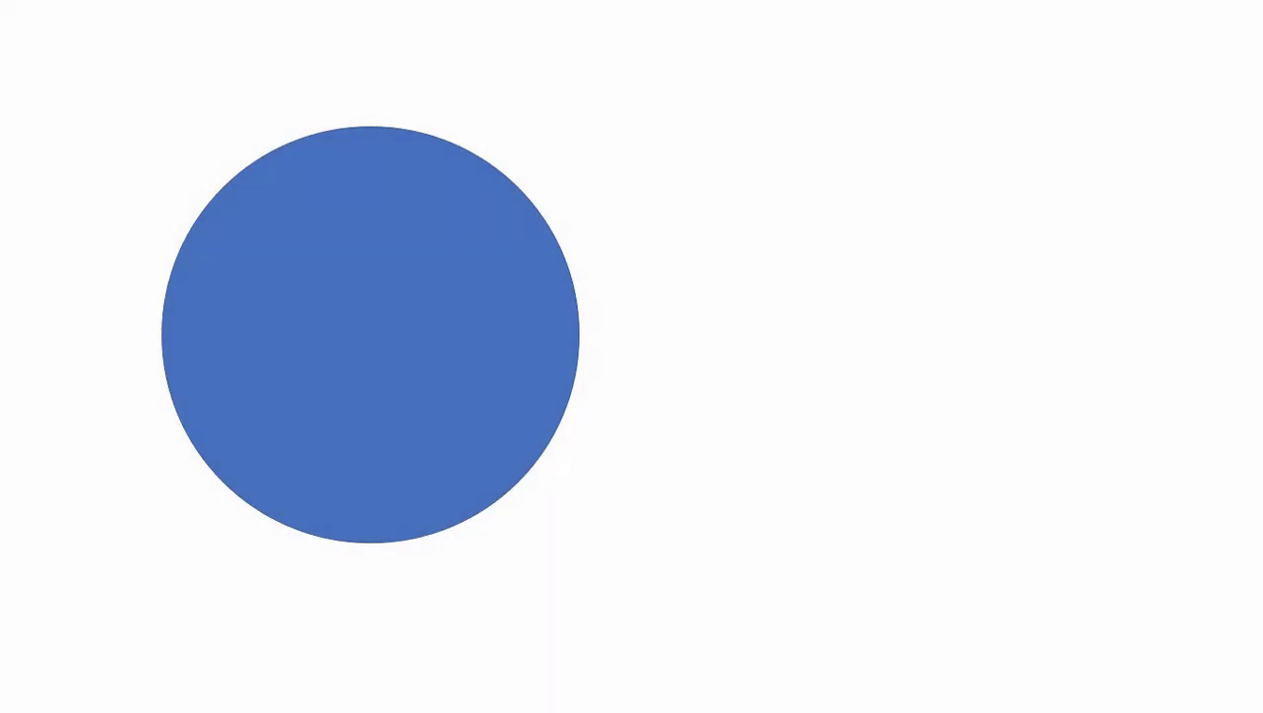
{"action": "key", "text": "space"}
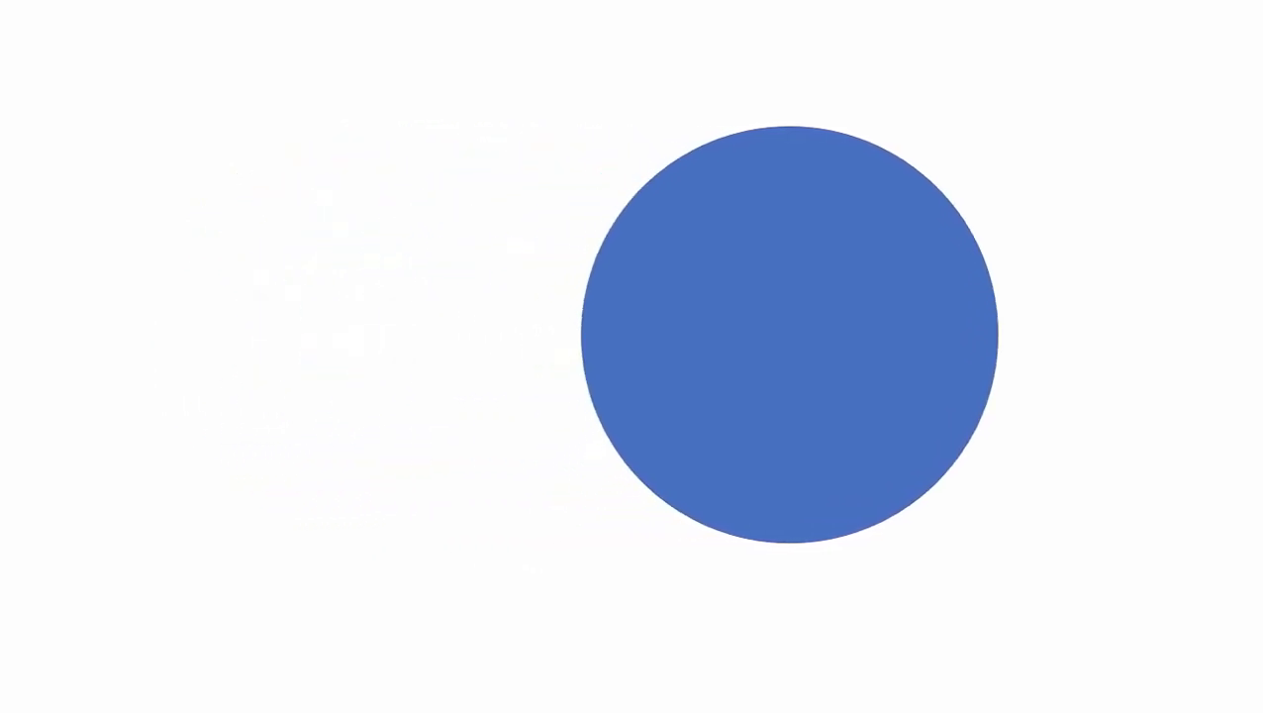
{"action": "key", "text": "space"}
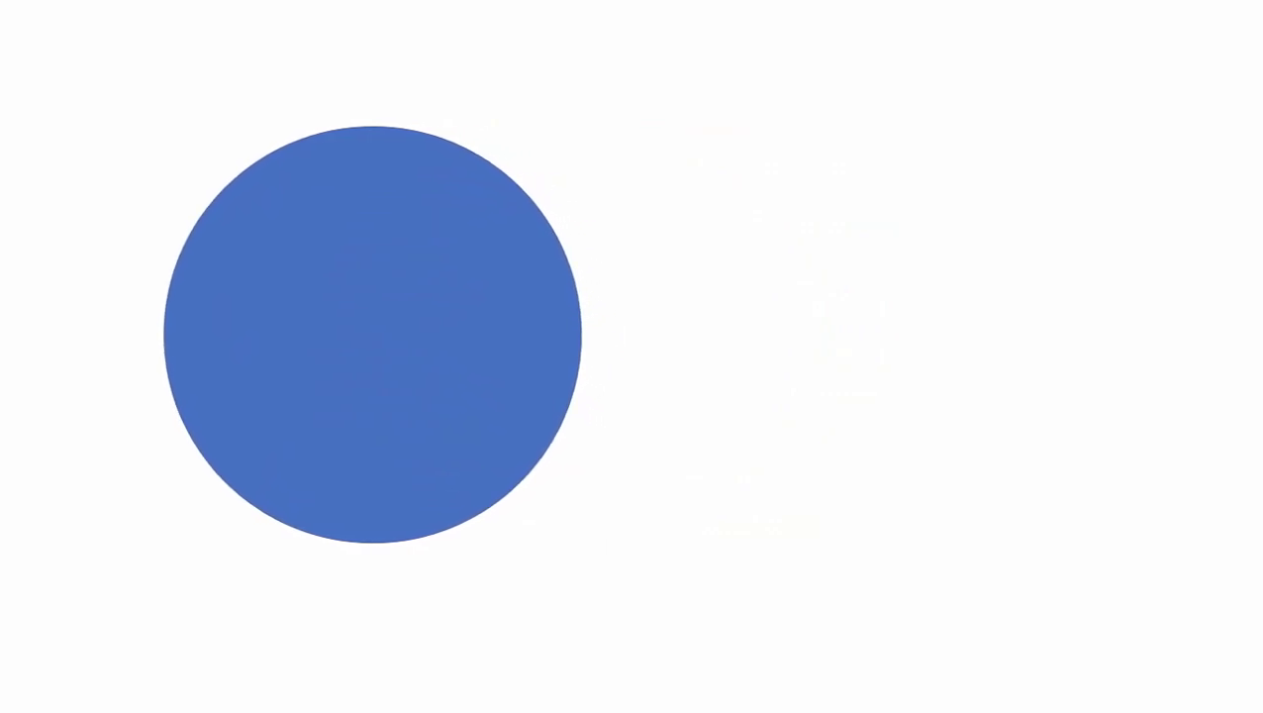
{"action": "key", "text": "space"}
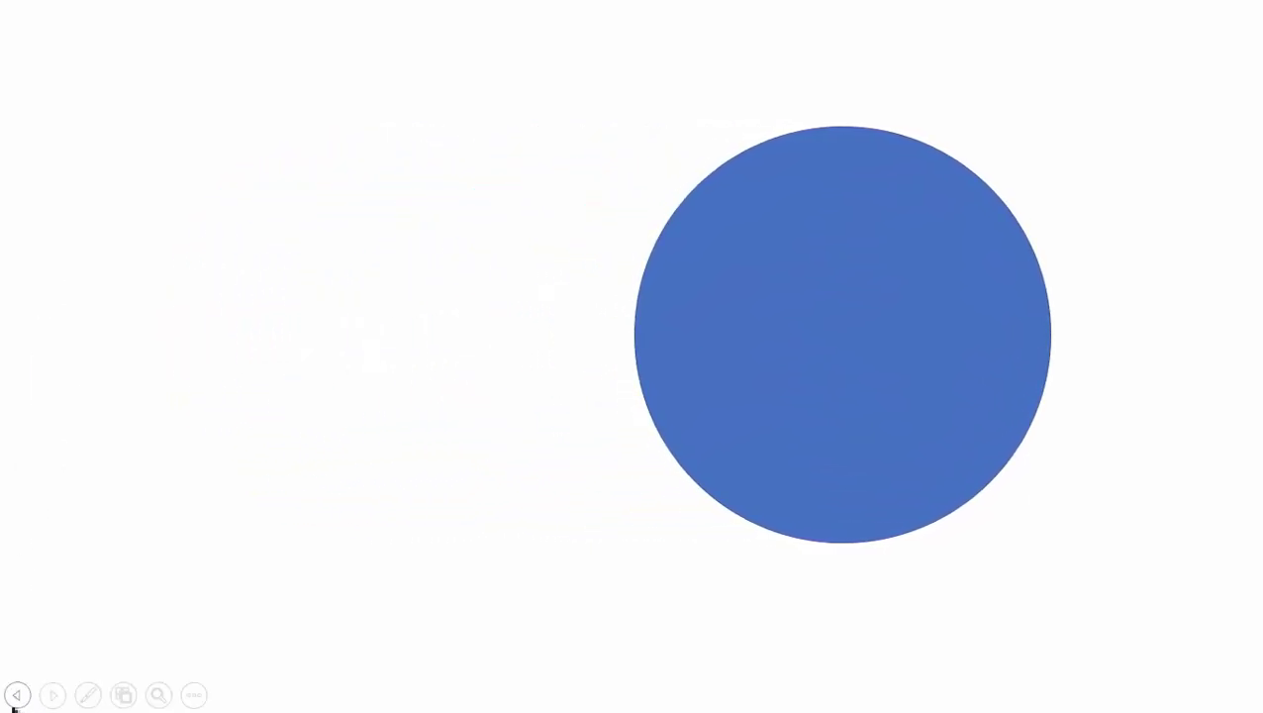
{"action": "key", "text": "space"}
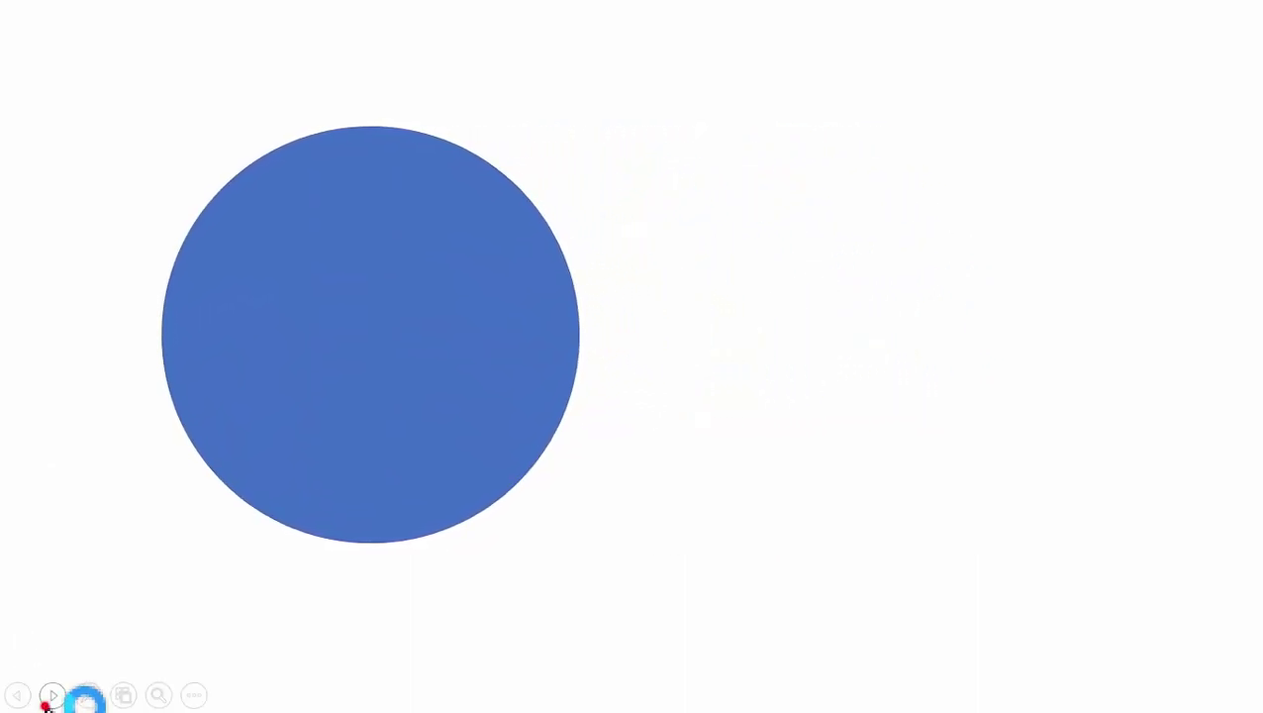
{"action": "left_click", "coordinate": [48, 700]}
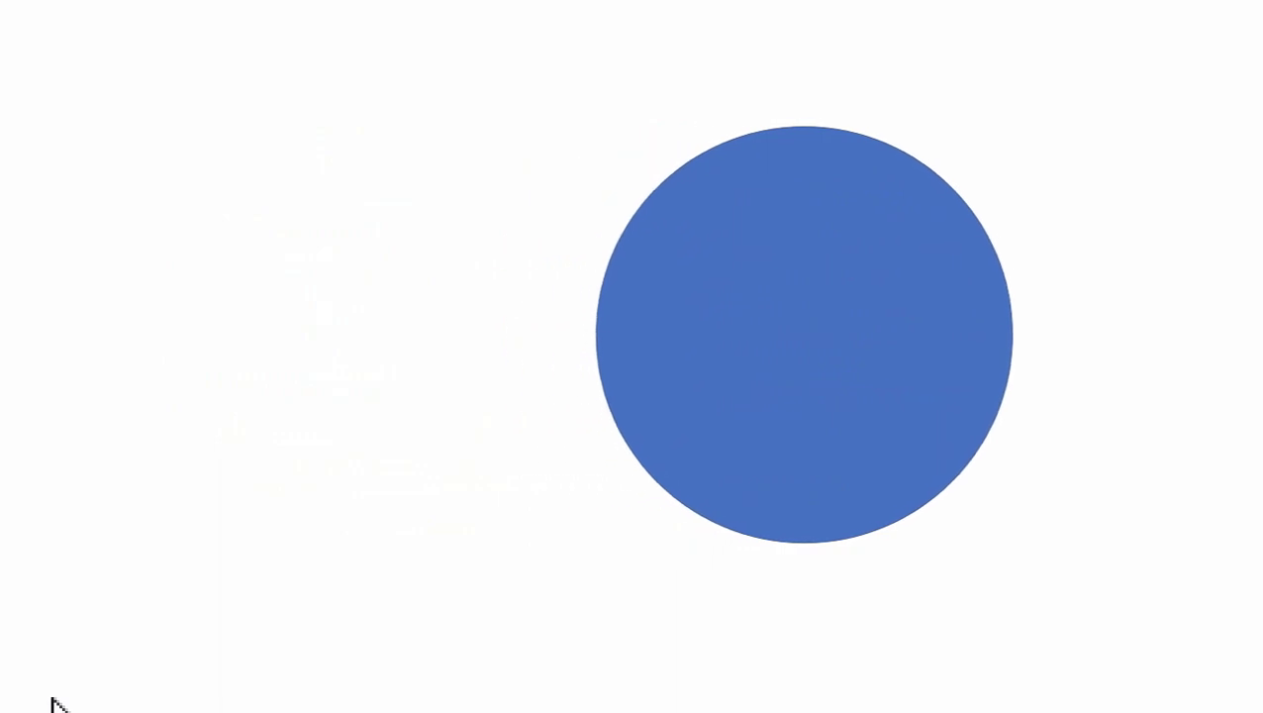
{"action": "key", "text": "Escape"}
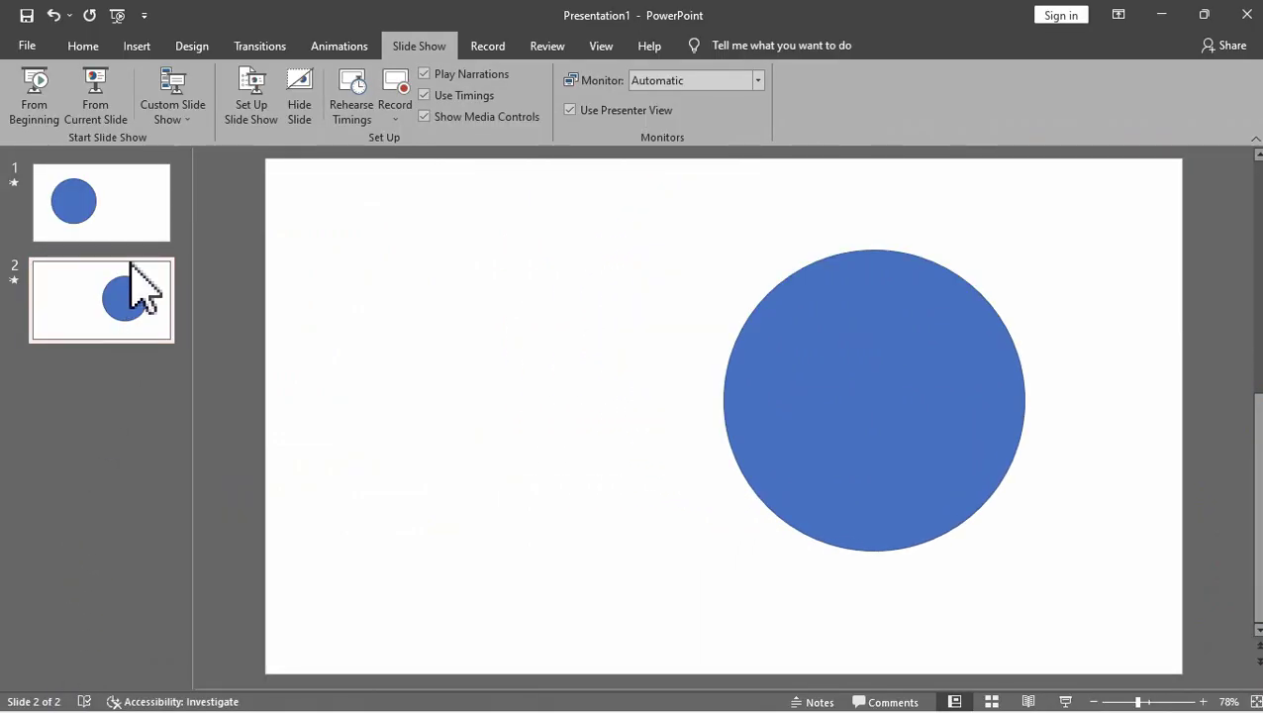
Change slide 2's circle into an Isosceles Triangle with Change Shape.
{"action": "left_click", "coordinate": [136, 225]}
{"action": "left_click", "coordinate": [134, 307]}
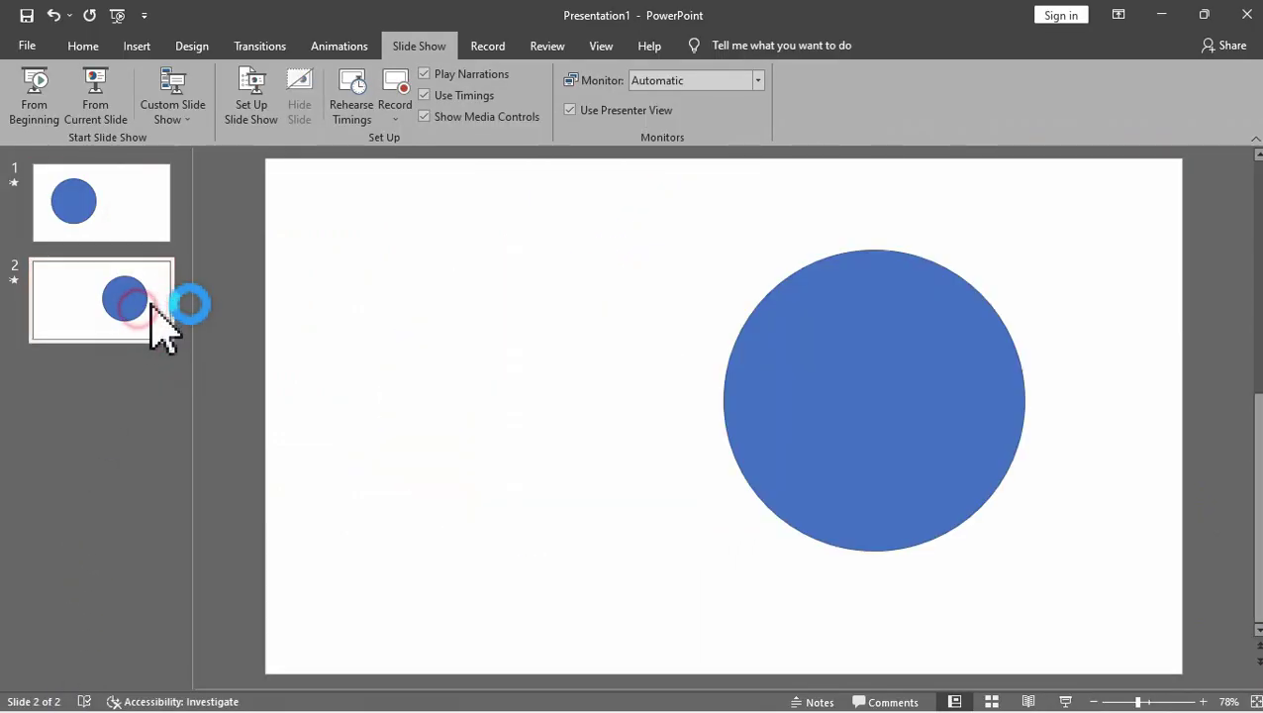
{"action": "left_click", "coordinate": [890, 319]}
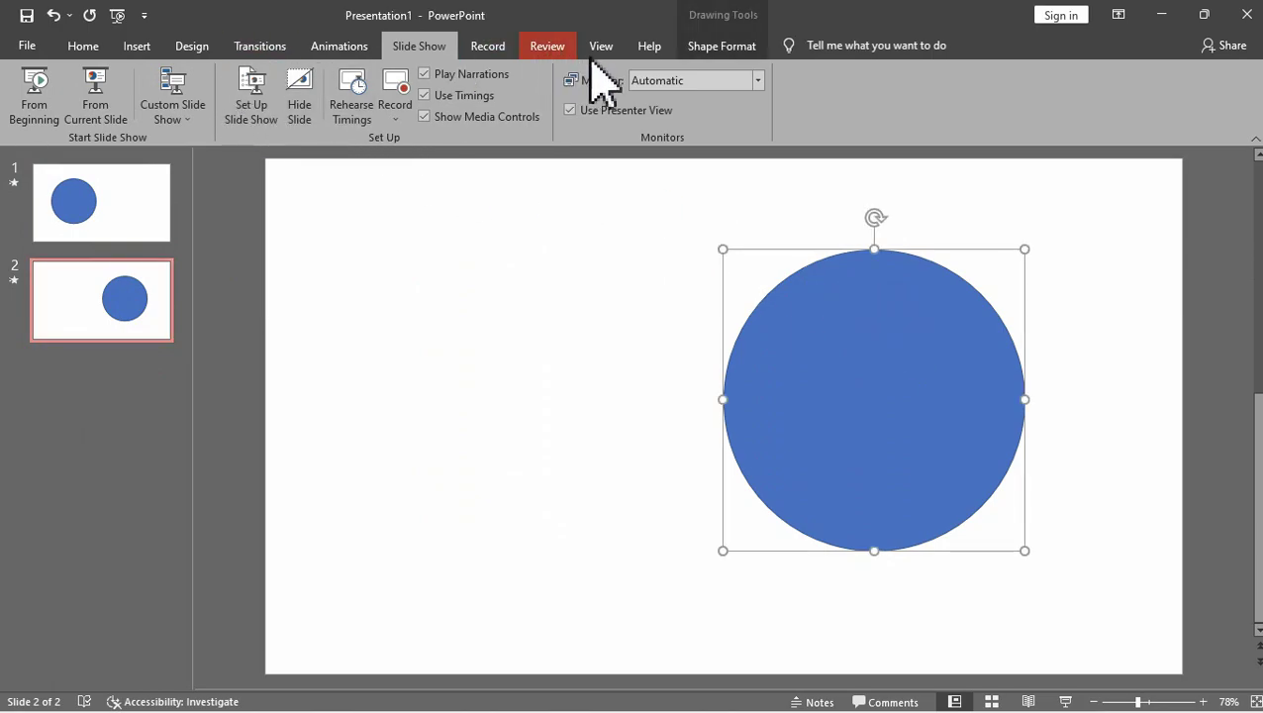
{"action": "left_click", "coordinate": [725, 48]}
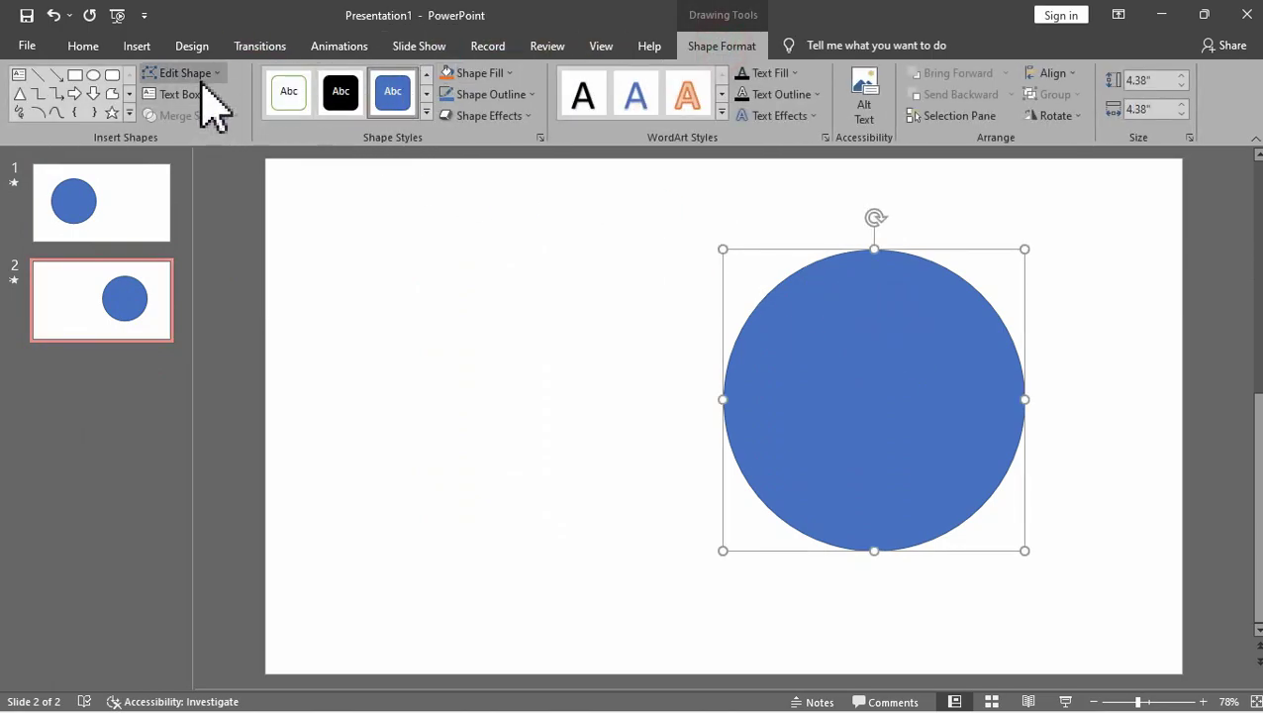
{"action": "left_click", "coordinate": [188, 74]}
{"action": "mouse_move", "coordinate": [204, 98]}
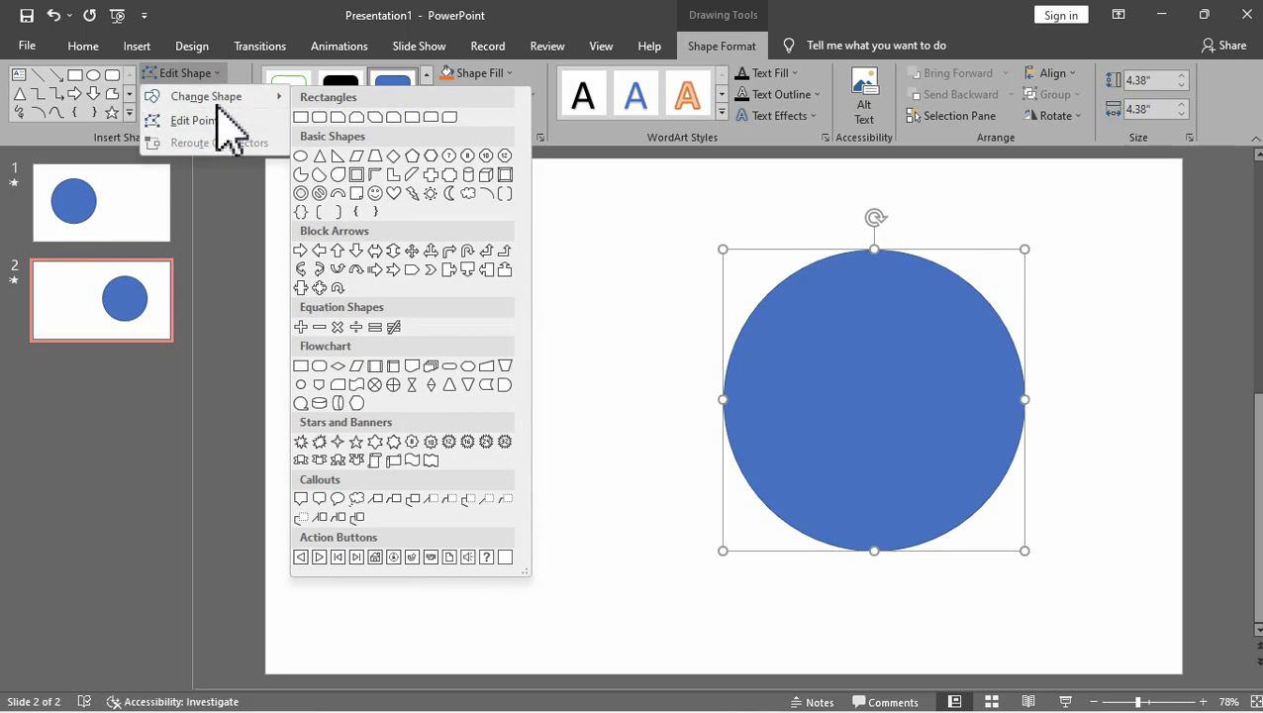
{"action": "left_click", "coordinate": [324, 155]}
{"action": "left_click", "coordinate": [445, 238]}
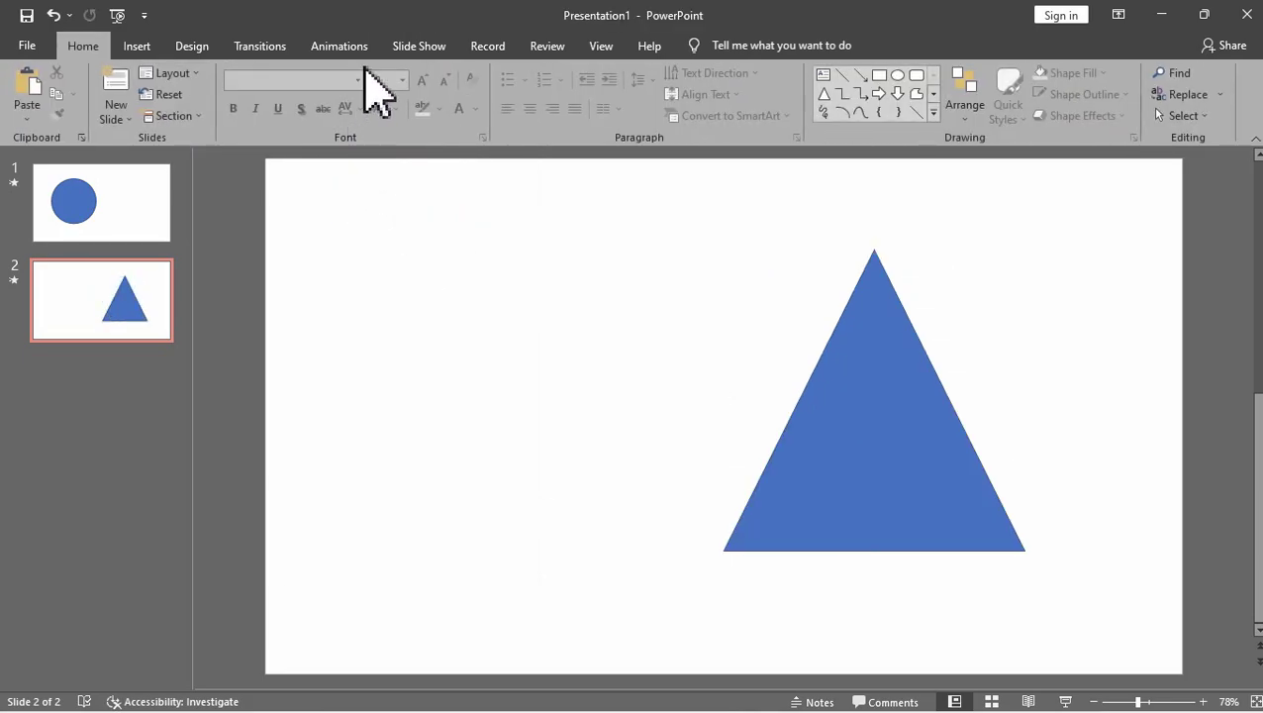
{"action": "left_click", "coordinate": [411, 45]}
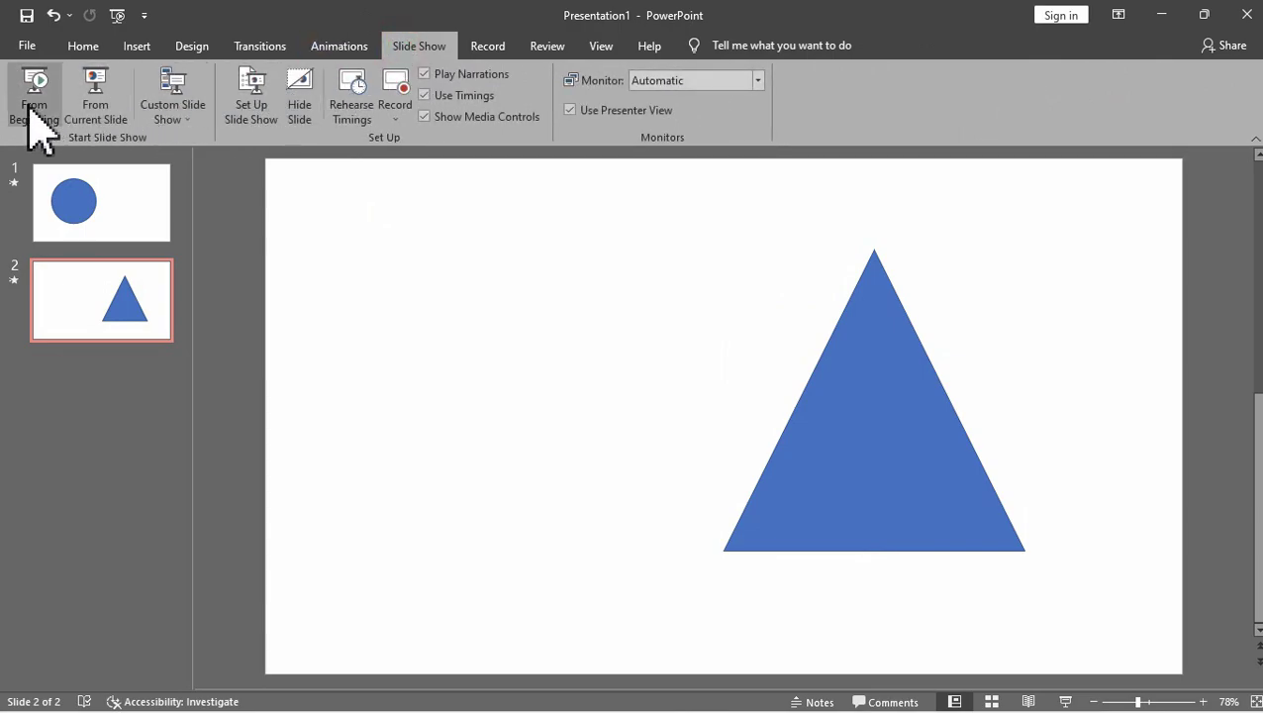
{"action": "left_click", "coordinate": [34, 104]}
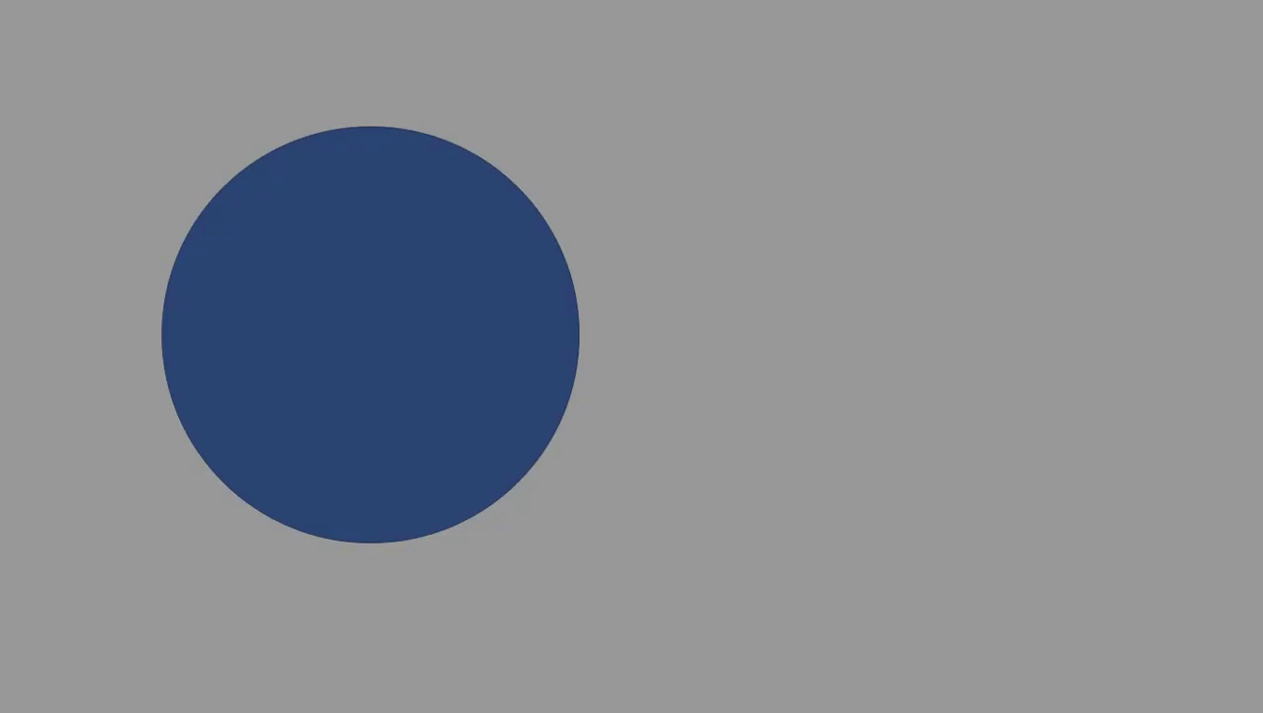
{"action": "key", "text": "Right"}
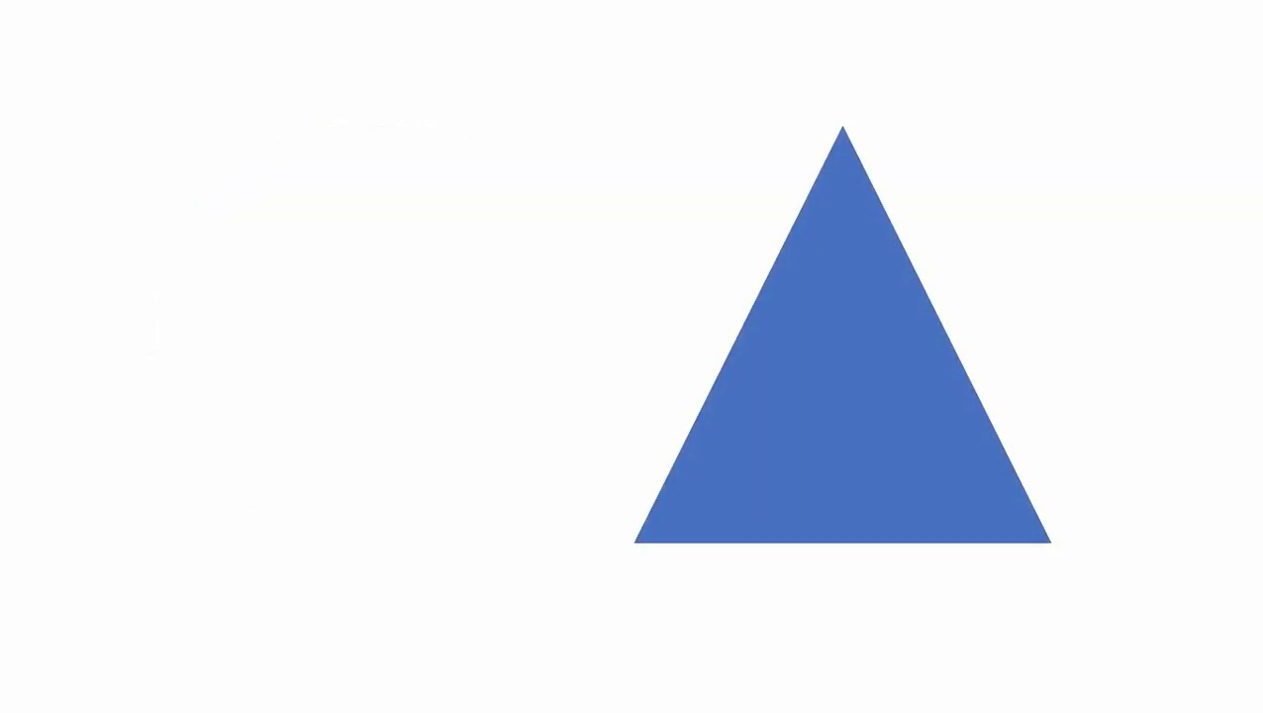
{"action": "left_click", "coordinate": [6, 701]}
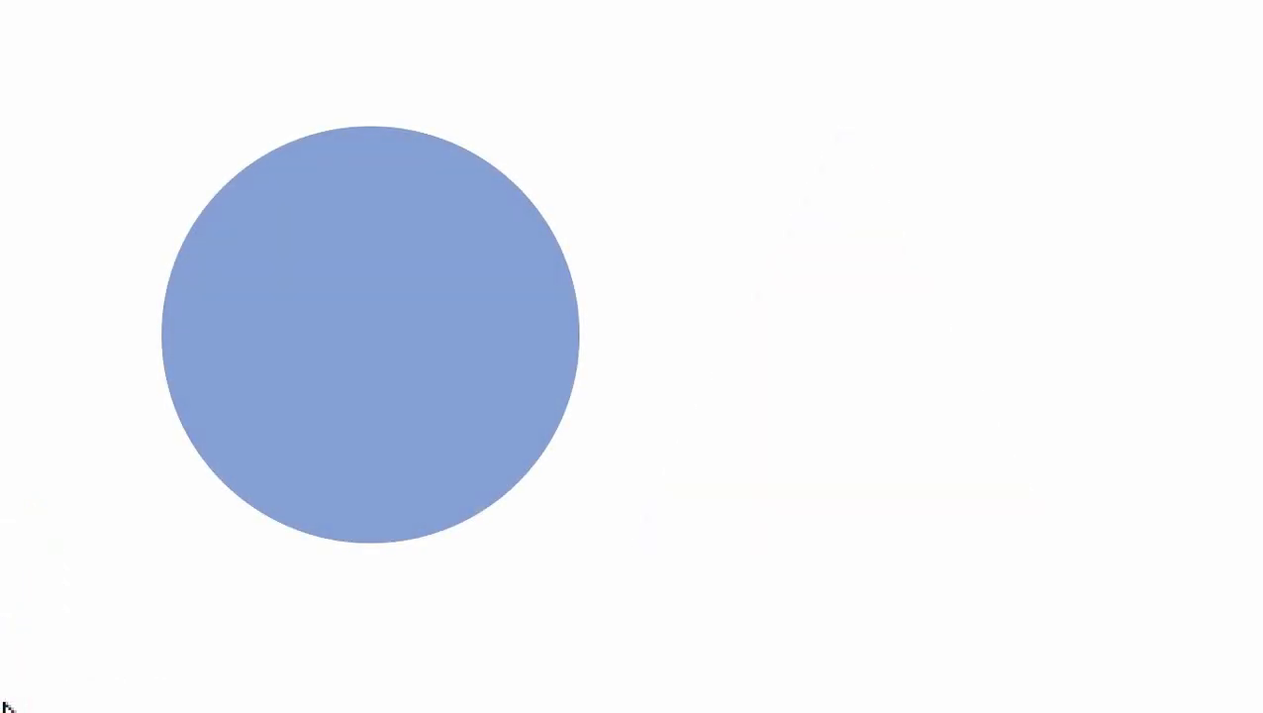
{"action": "left_click", "coordinate": [50, 702]}
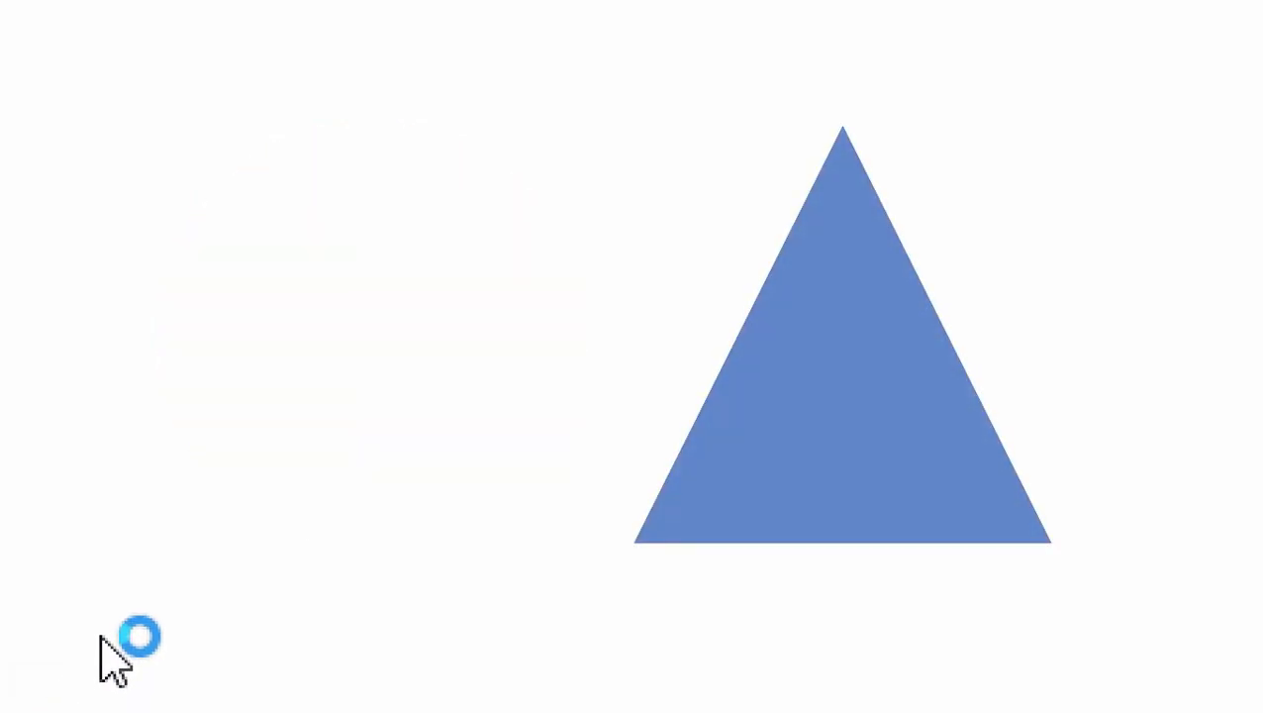
{"action": "key", "text": "Escape"}
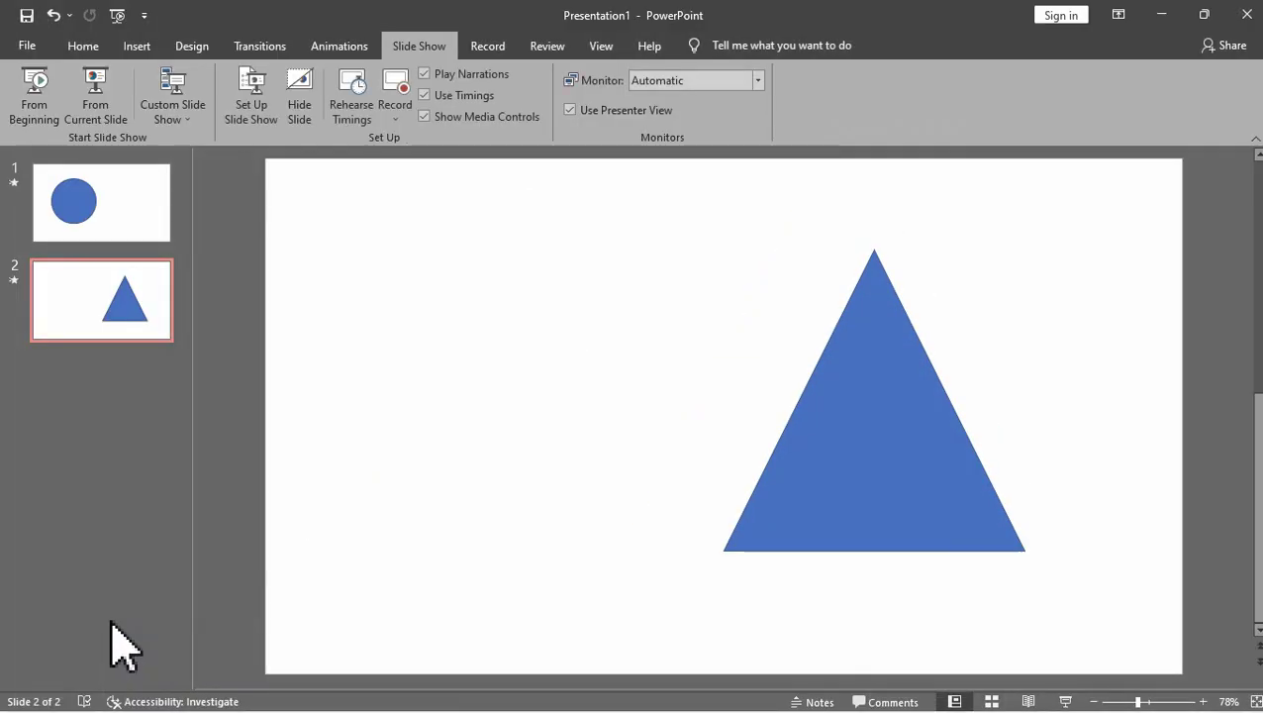
{"action": "left_click", "coordinate": [114, 192]}
Rename slide 1's circle from Oval 4 to !!Shape in the Selection Pane and copy the name.
{"action": "left_click", "coordinate": [635, 287]}
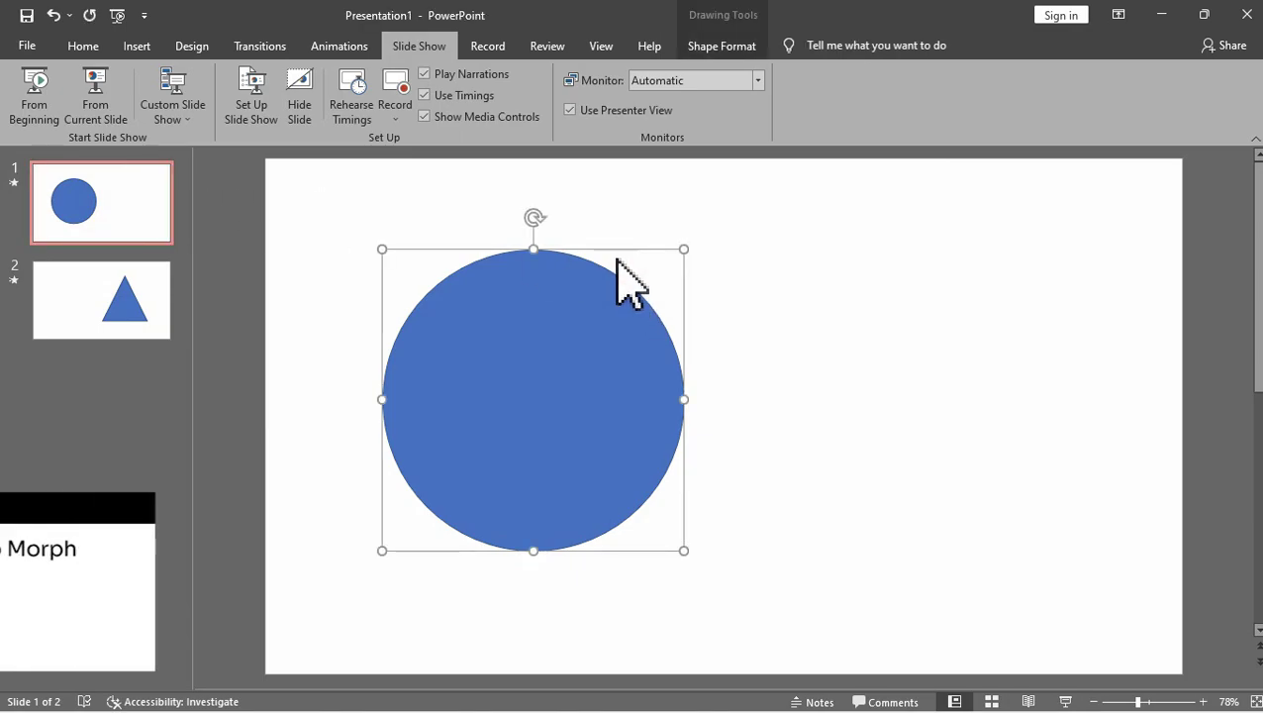
{"action": "left_click", "coordinate": [91, 47]}
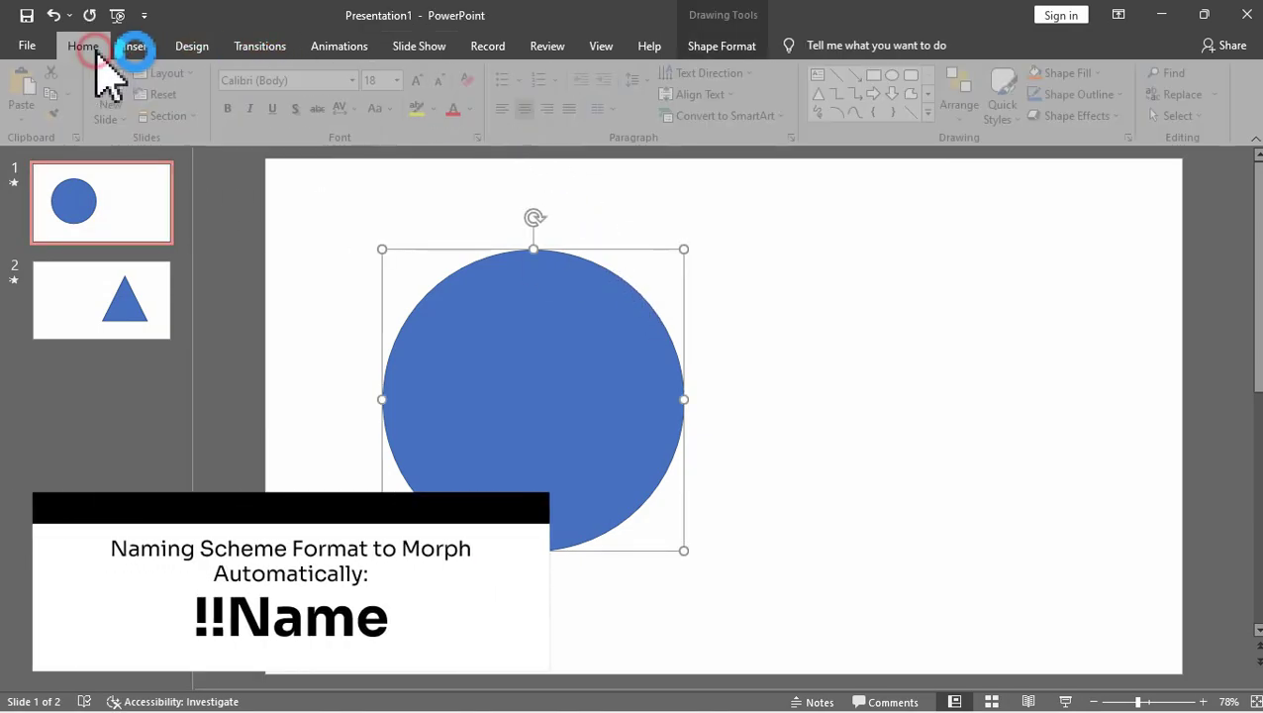
{"action": "left_click", "coordinate": [963, 121]}
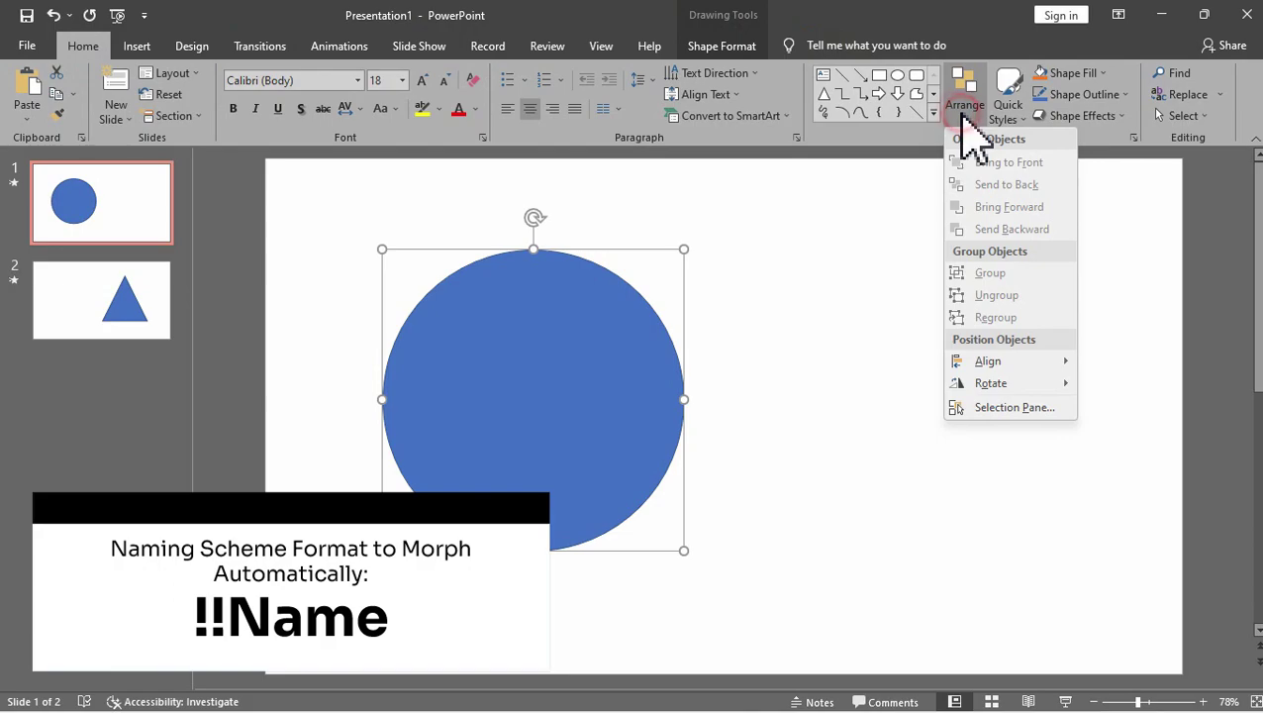
{"action": "left_click", "coordinate": [1020, 407]}
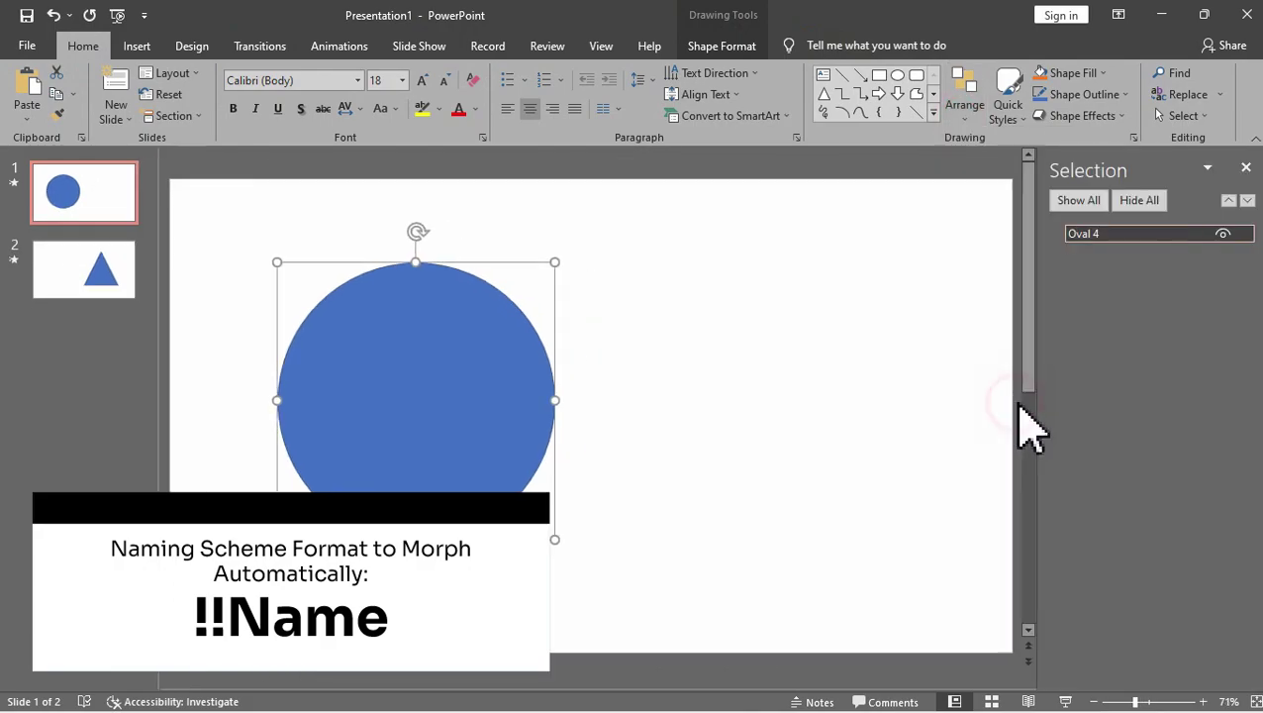
{"action": "left_click", "coordinate": [1080, 235]}
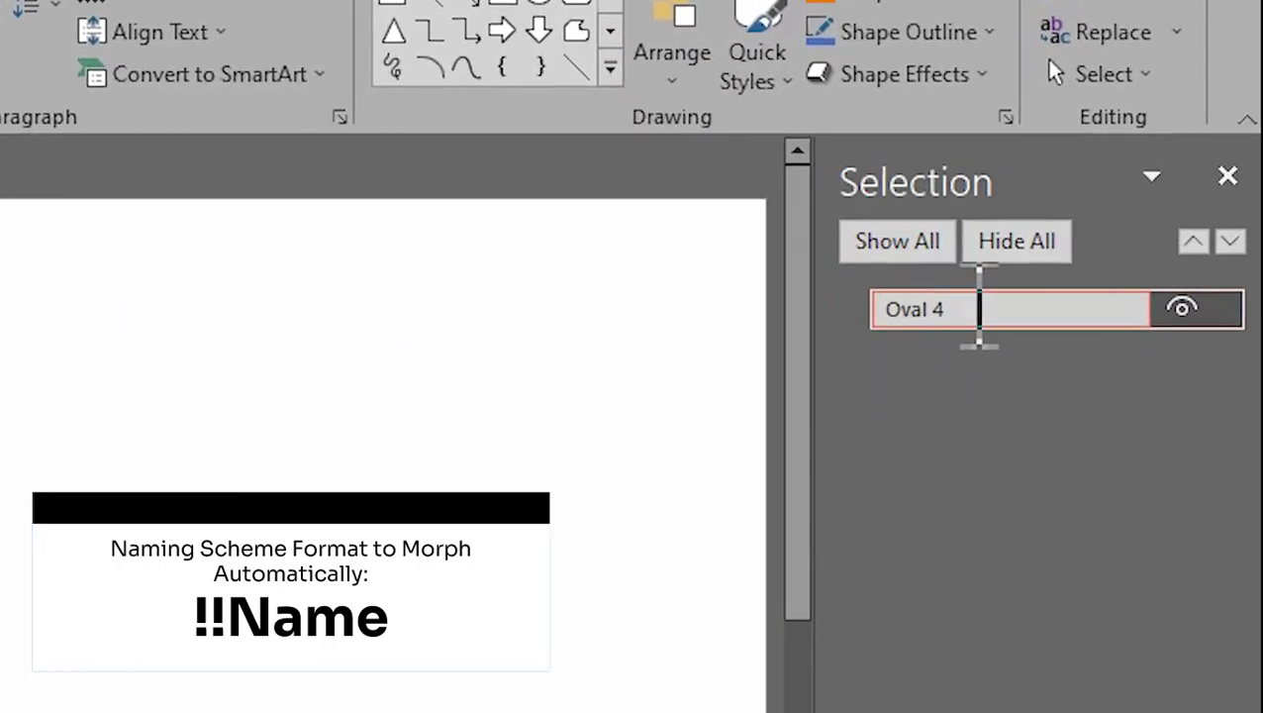
{"action": "left_click", "coordinate": [1095, 235]}
{"action": "double_click", "coordinate": [929, 309]}
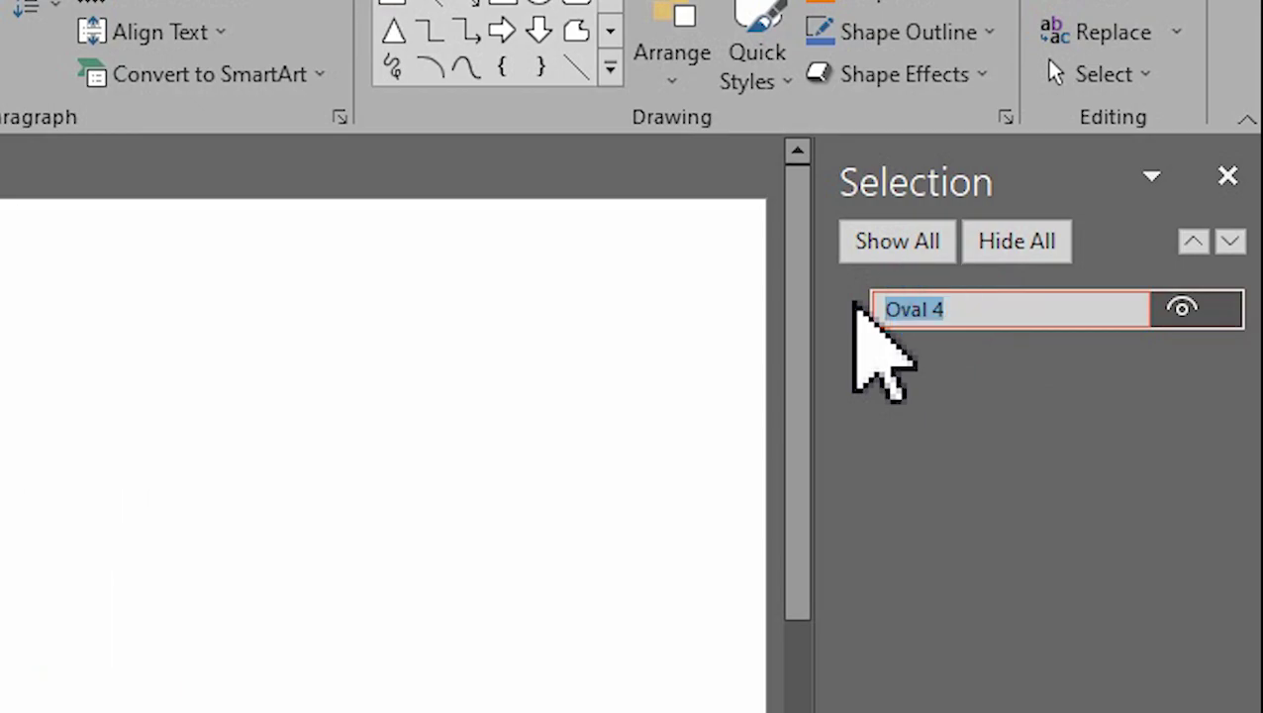
{"action": "type", "text": "!"}
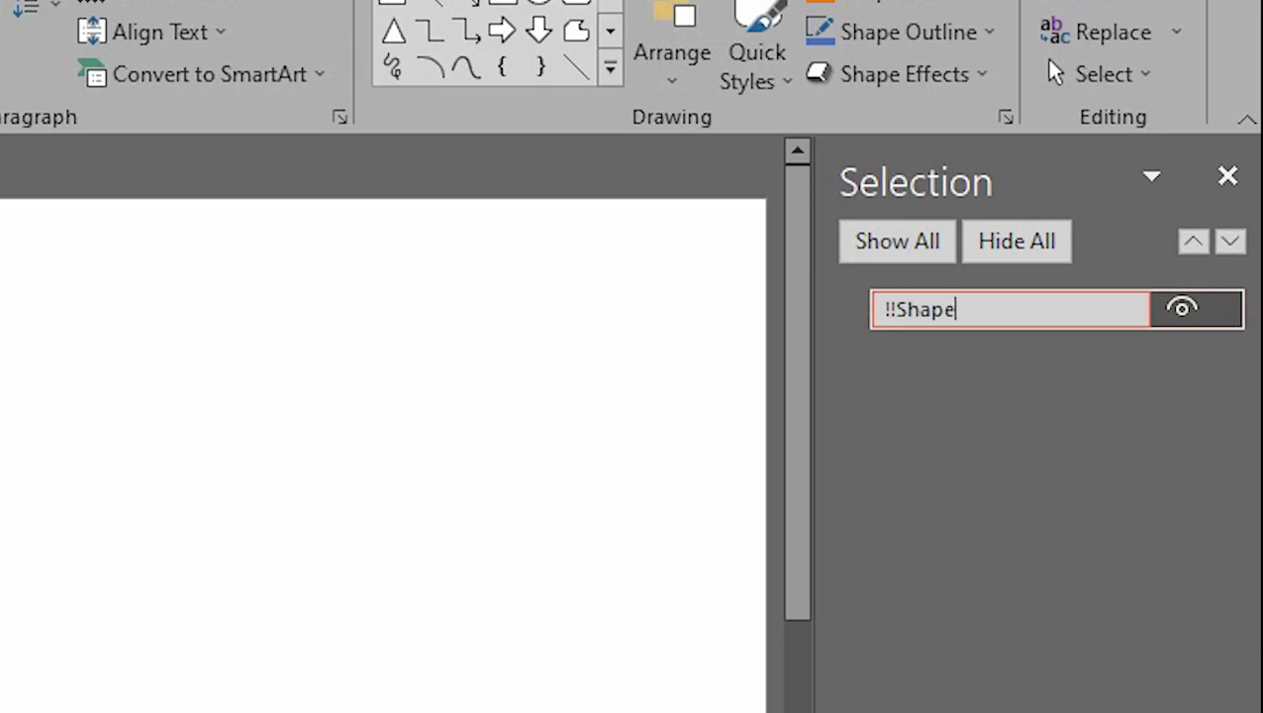
{"action": "type", "text": "!Shape"}
{"action": "double_click", "coordinate": [1043, 309]}
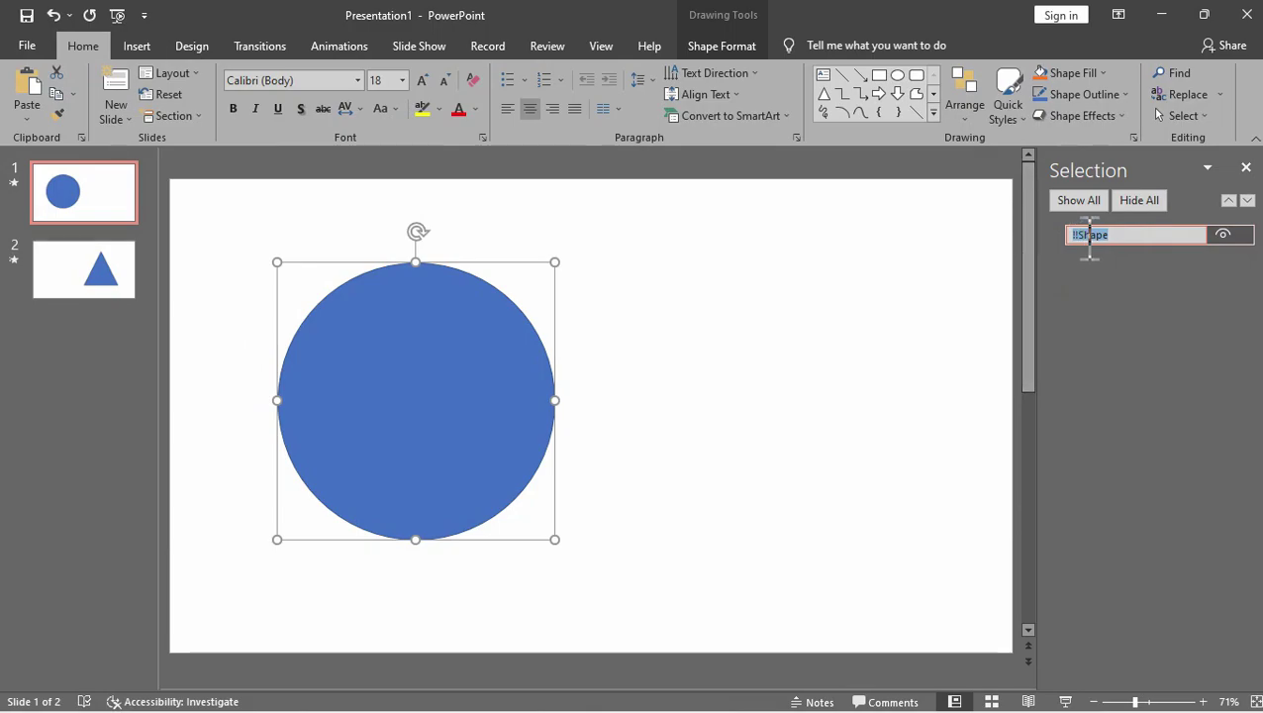
{"action": "right_click", "coordinate": [1044, 255]}
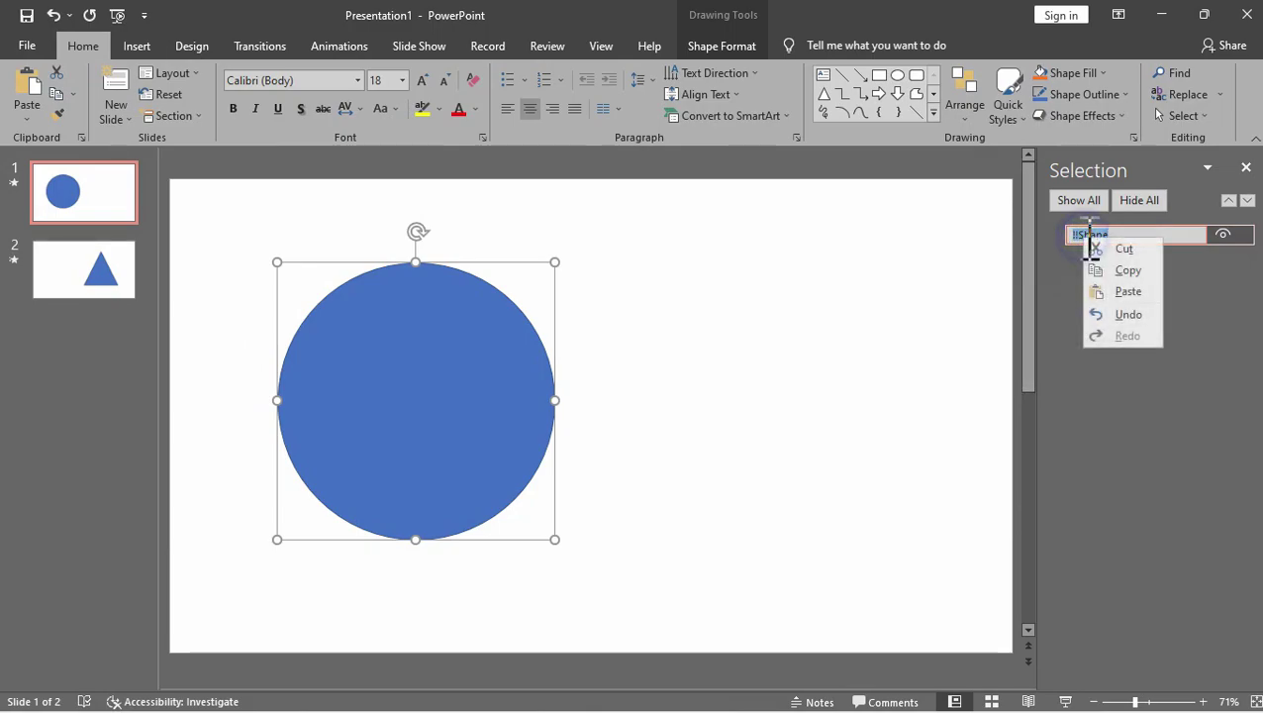
{"action": "left_click", "coordinate": [1110, 273]}
{"action": "left_click", "coordinate": [1245, 167]}
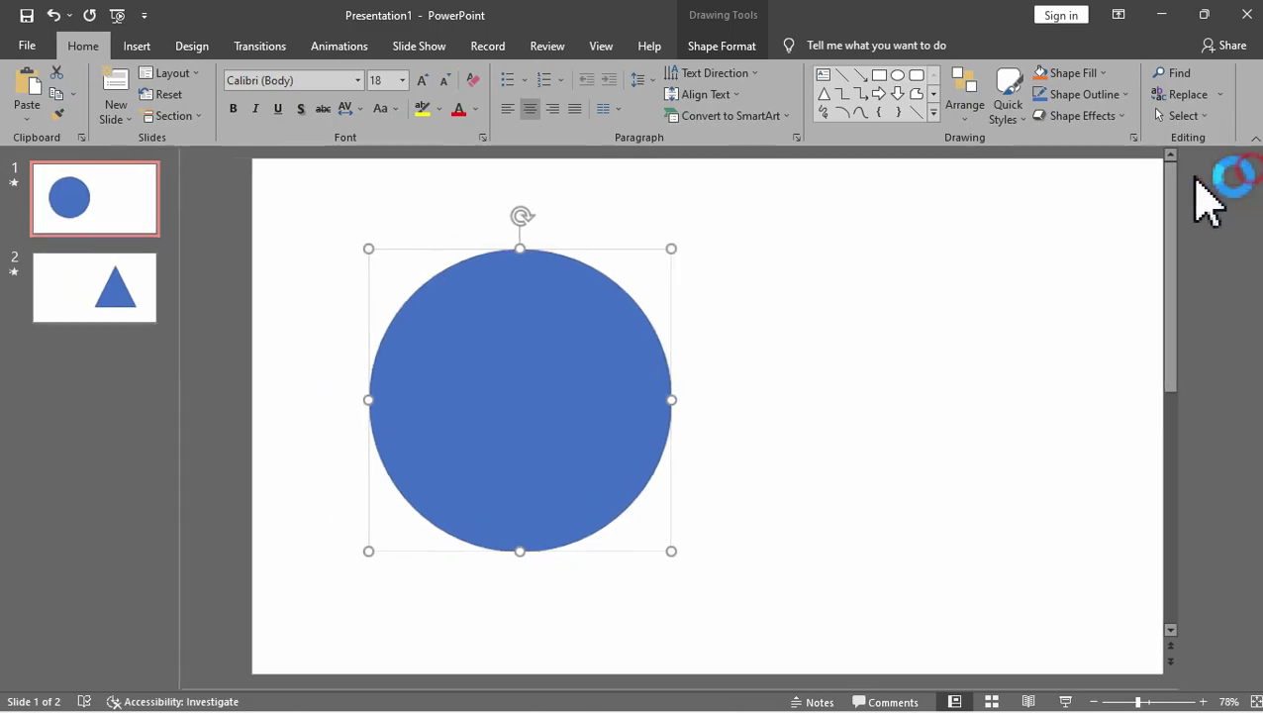
Rename the triangle on slide 2 to !!Shape in the Selection Pane.
{"action": "left_click", "coordinate": [168, 307]}
{"action": "left_click", "coordinate": [894, 375]}
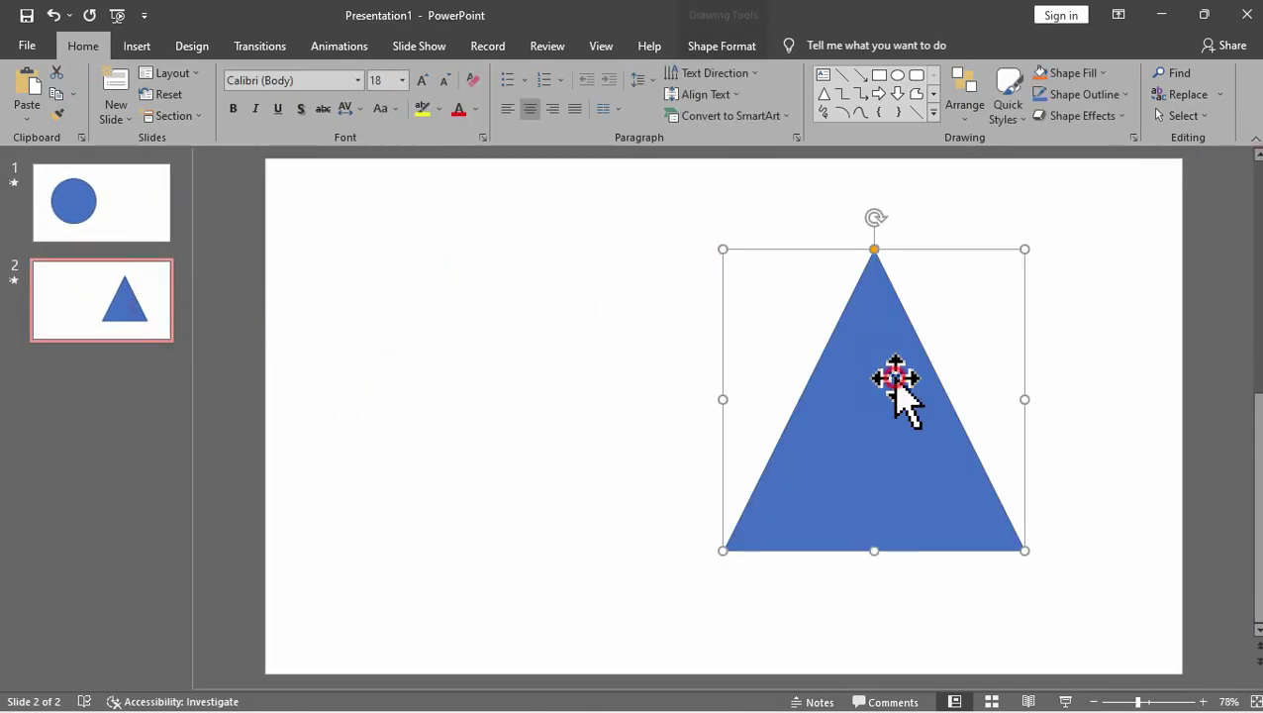
{"action": "left_click", "coordinate": [967, 112]}
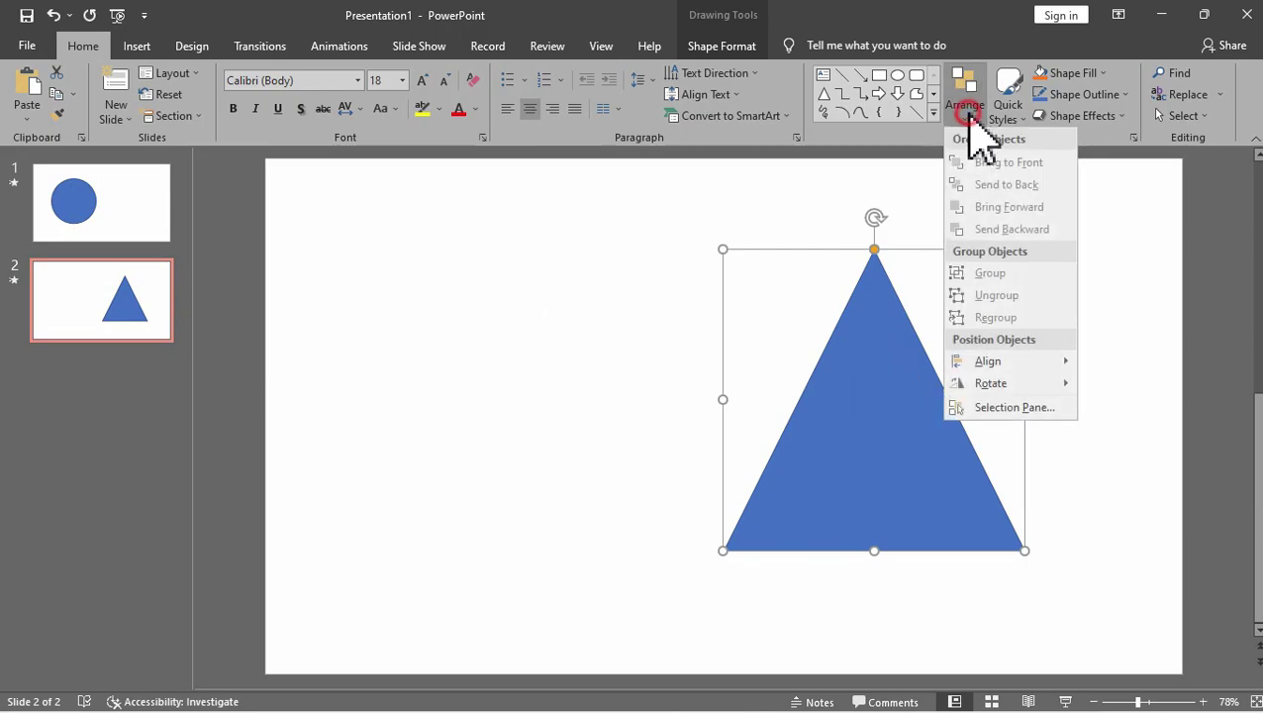
{"action": "left_click", "coordinate": [992, 406]}
{"action": "left_click", "coordinate": [1128, 235]}
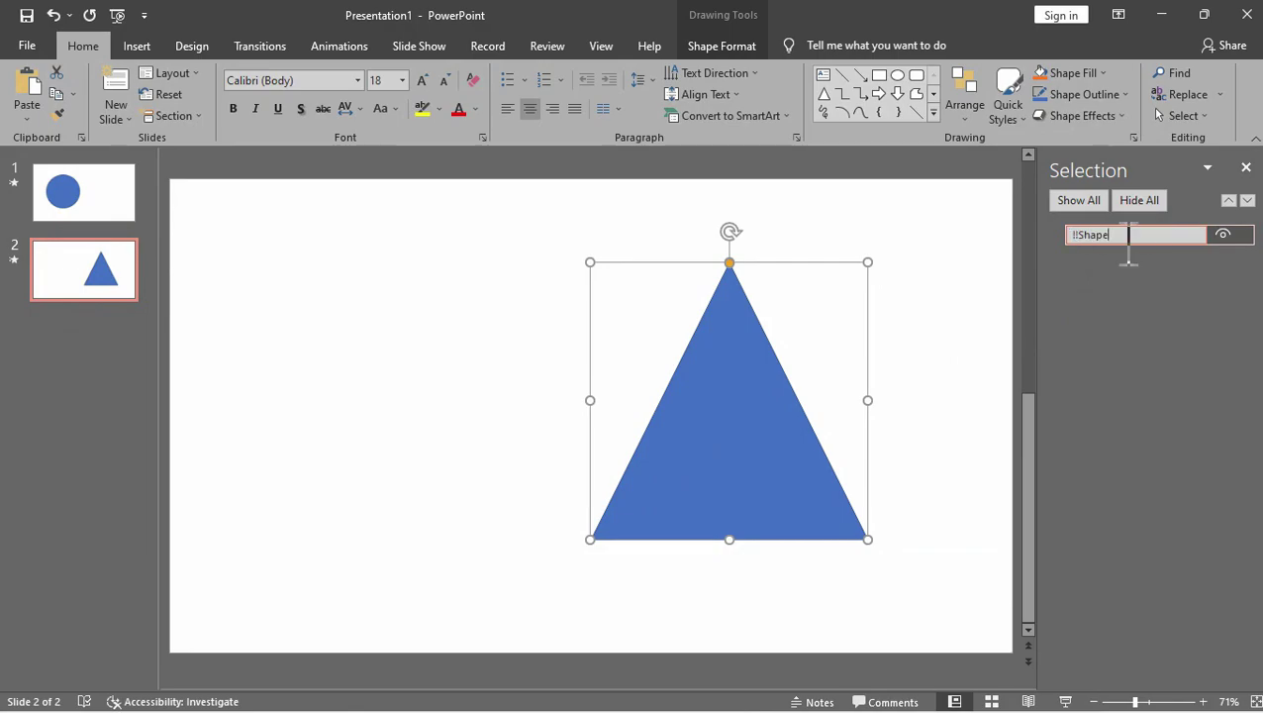
{"action": "left_click", "coordinate": [1246, 167]}
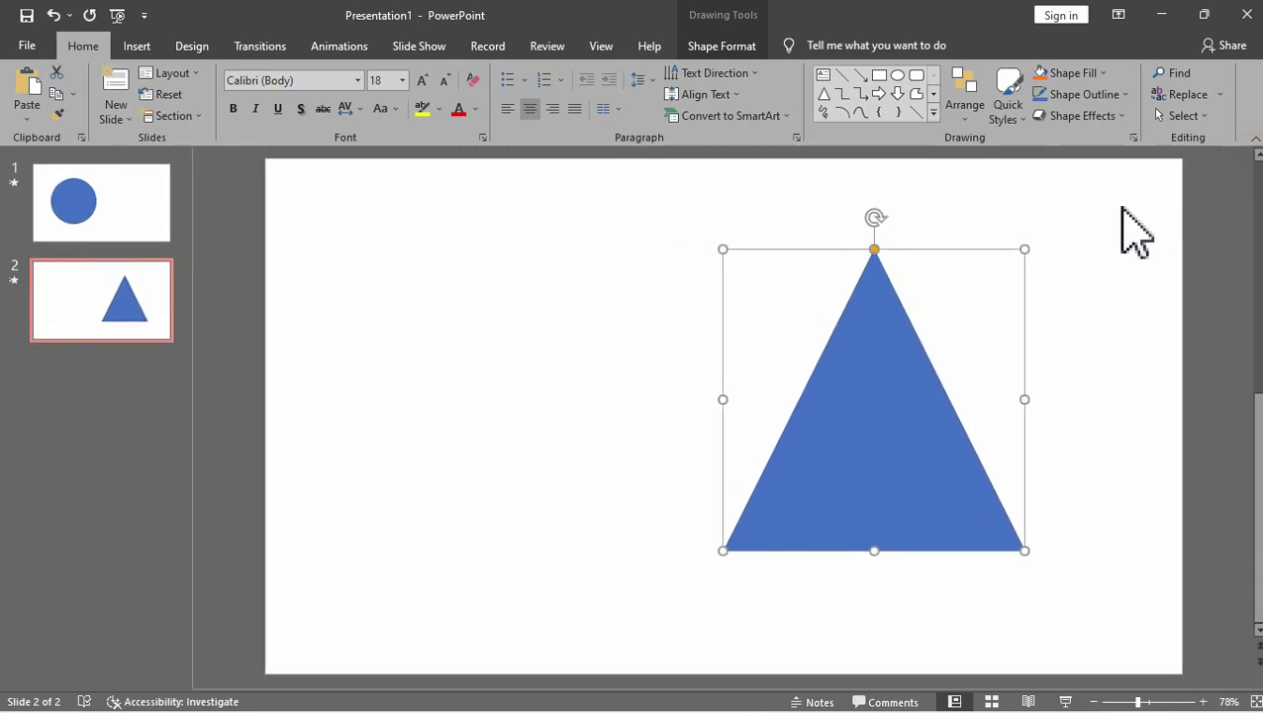
{"action": "left_click", "coordinate": [1116, 211]}
{"action": "left_click", "coordinate": [30, 205]}
{"action": "left_click", "coordinate": [419, 45]}
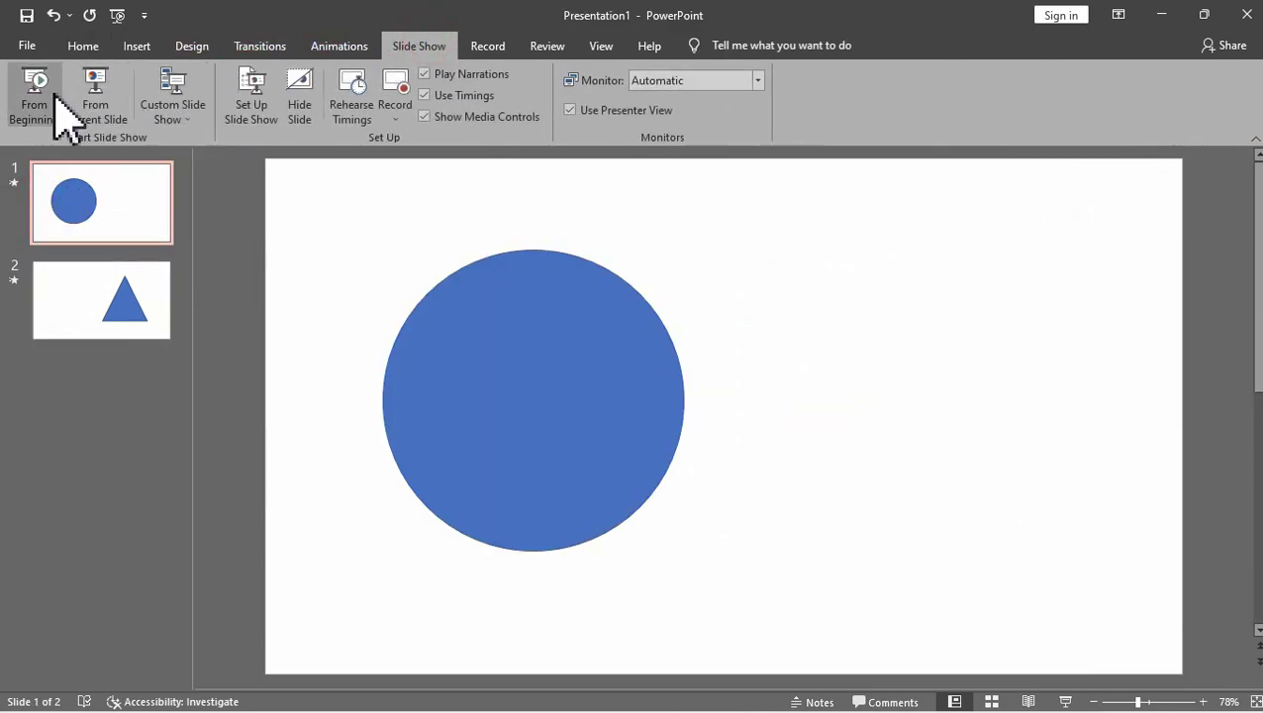
Play the show from the start to watch the circle morph into the triangle and back.
{"action": "left_click", "coordinate": [51, 94]}
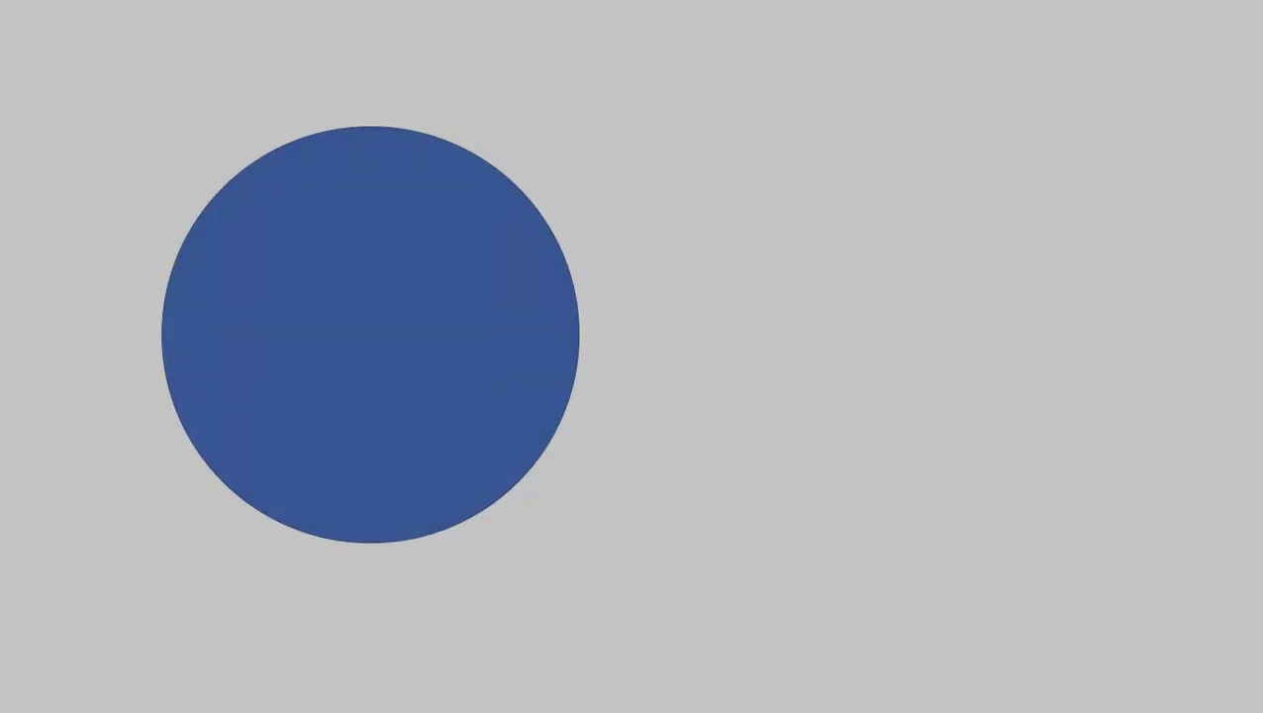
{"action": "key", "text": "Right"}
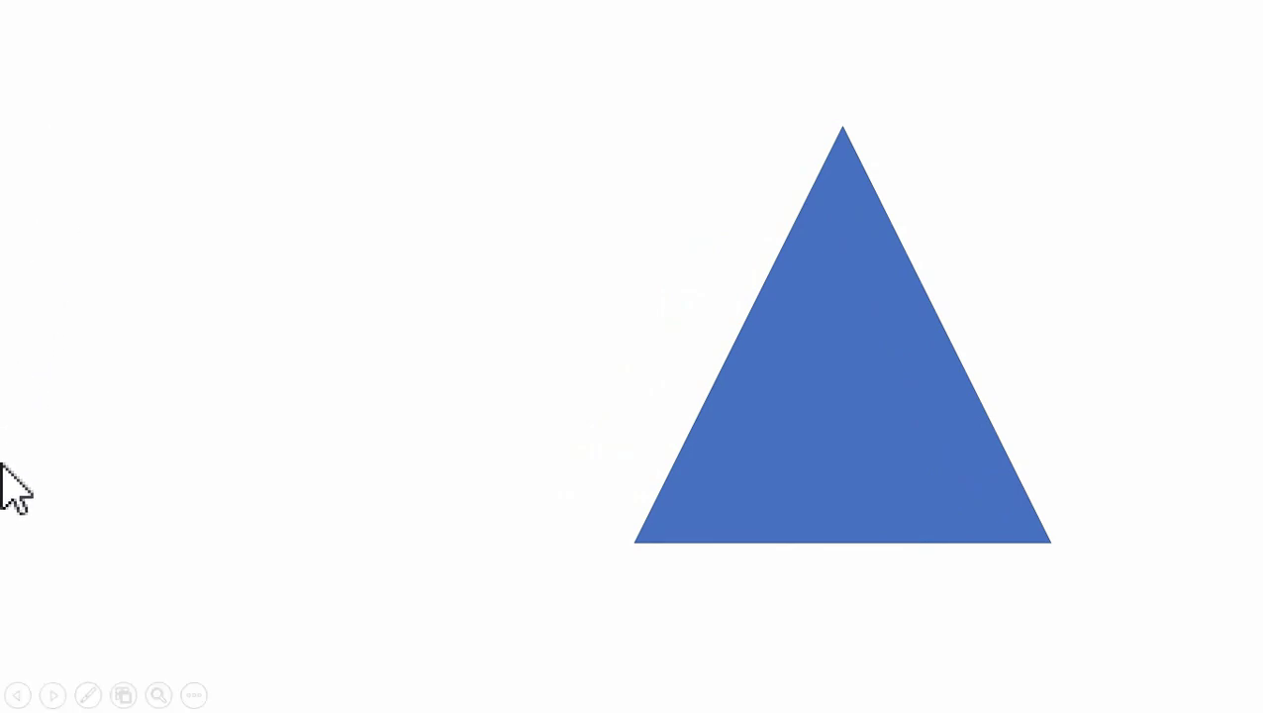
{"action": "left_click", "coordinate": [17, 695]}
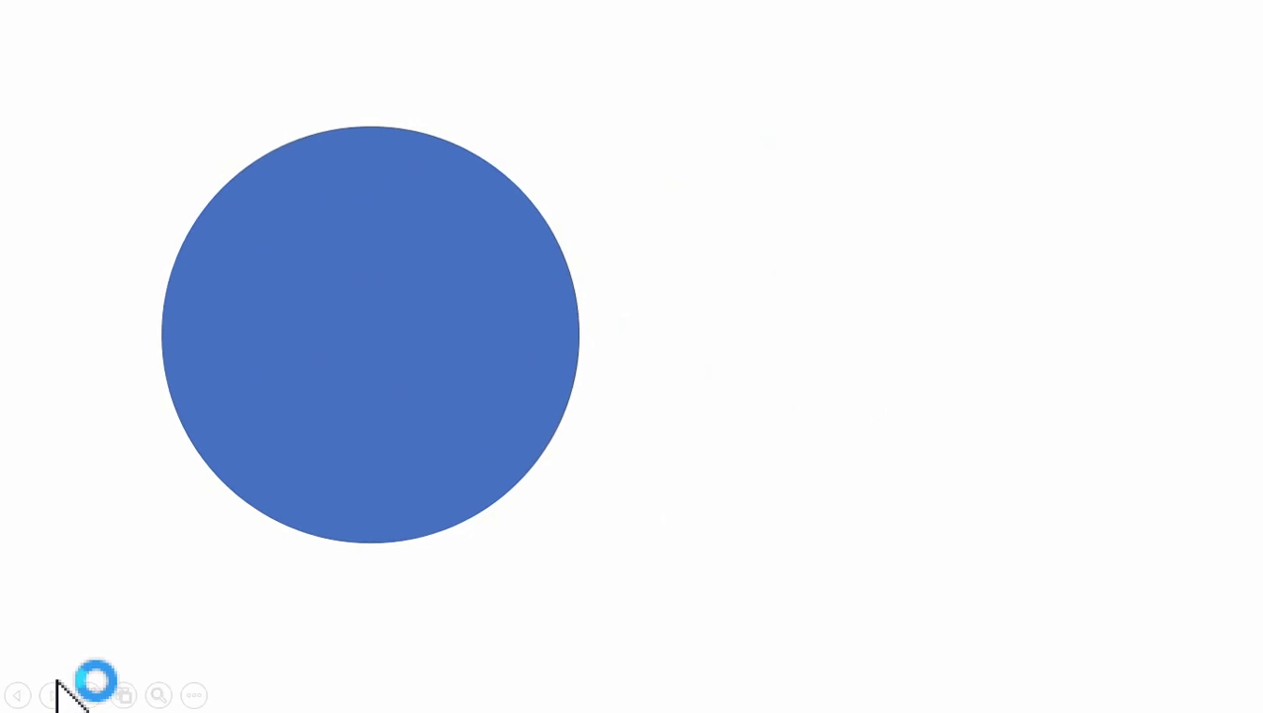
{"action": "left_click", "coordinate": [52, 699]}
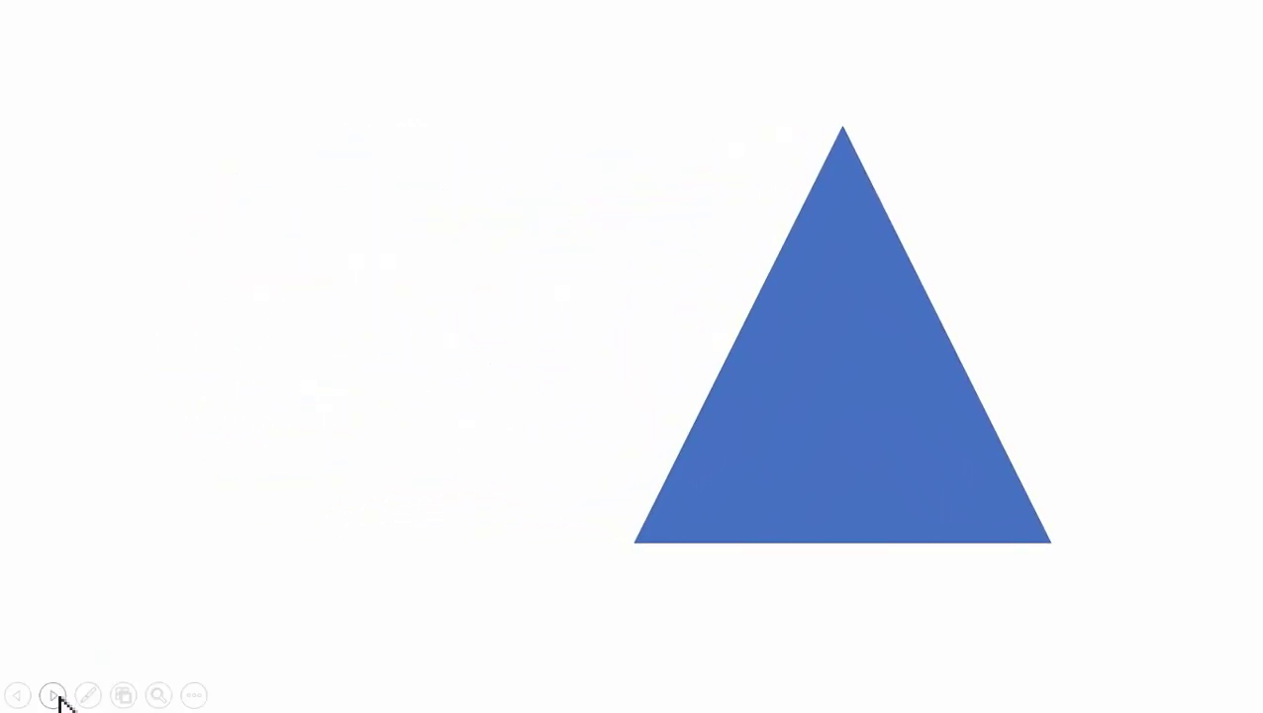
{"action": "key", "text": "Escape"}
{"action": "left_click", "coordinate": [144, 275]}
Duplicate slide 2 as slide 3 and park its triangle just past the right edge.
{"action": "right_click", "coordinate": [144, 297]}
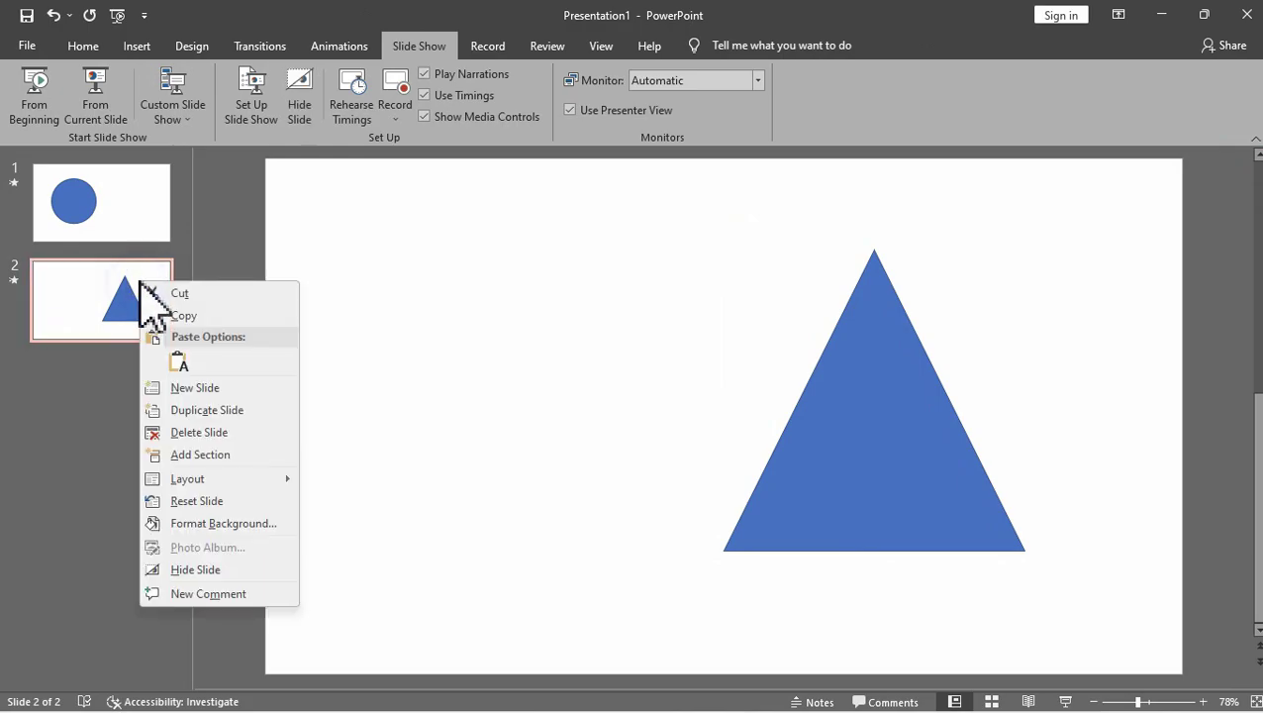
{"action": "left_click", "coordinate": [236, 411]}
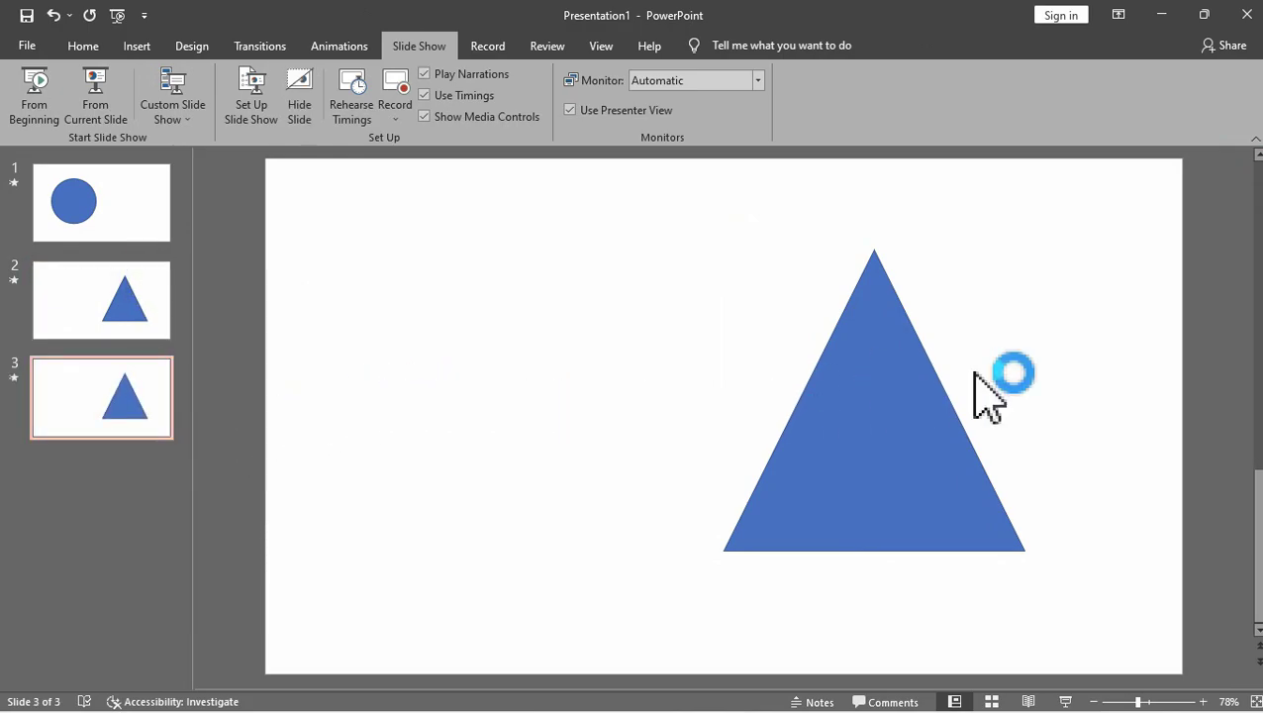
{"action": "scroll", "coordinate": [975, 396], "scroll_direction": "down", "scroll_amount": 3}
{"action": "left_click", "coordinate": [819, 426]}
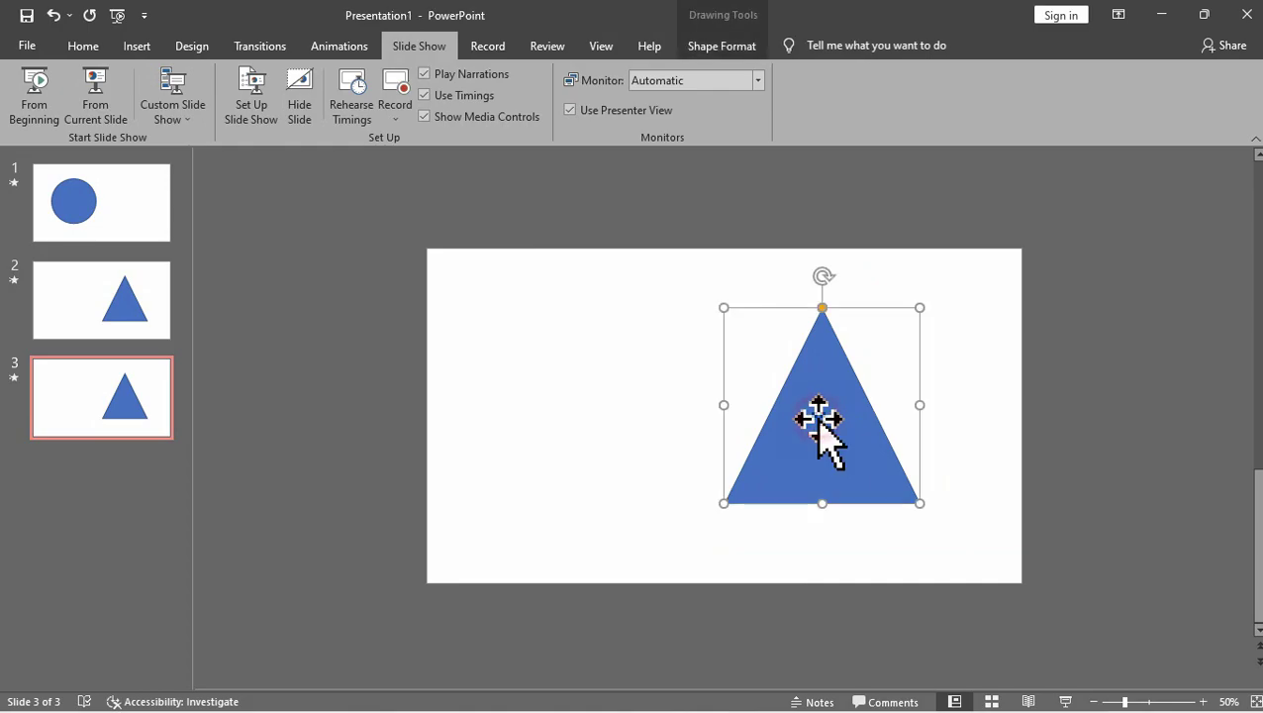
{"action": "left_click_drag", "start_coordinate": [821, 376], "coordinate": [1138, 342]}
{"action": "left_click", "coordinate": [1099, 242]}
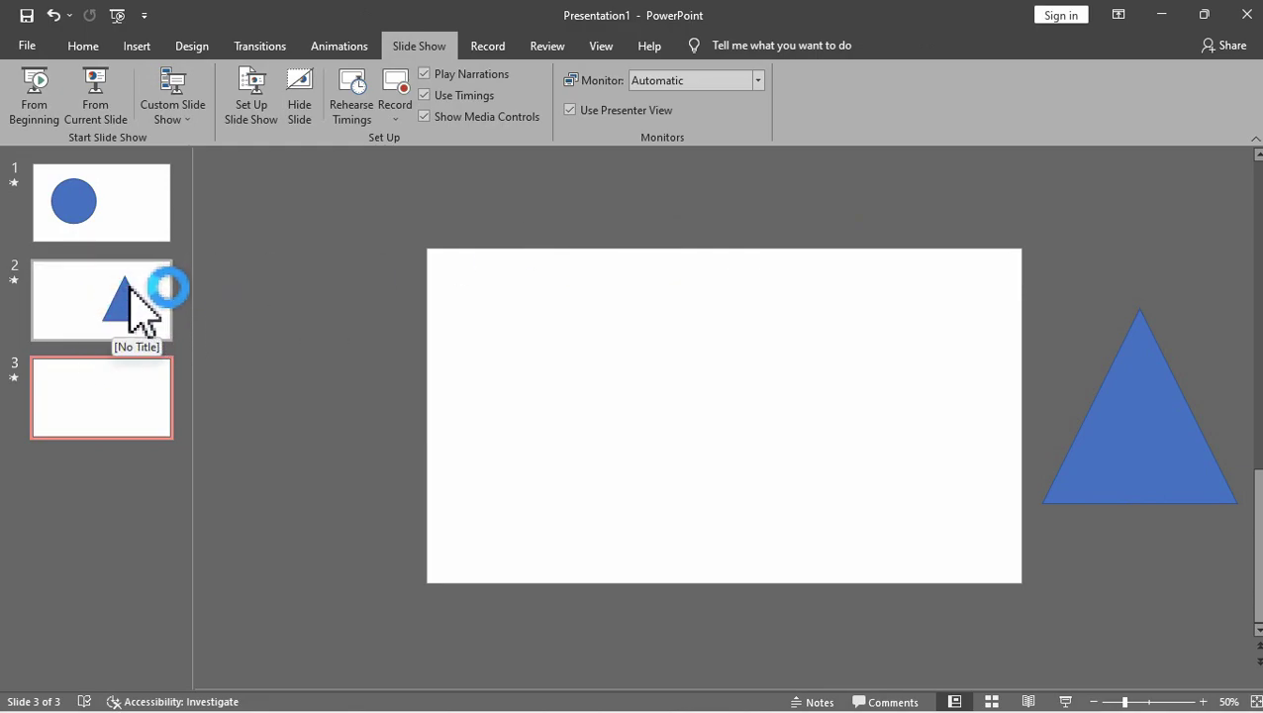
{"action": "left_click", "coordinate": [127, 396]}
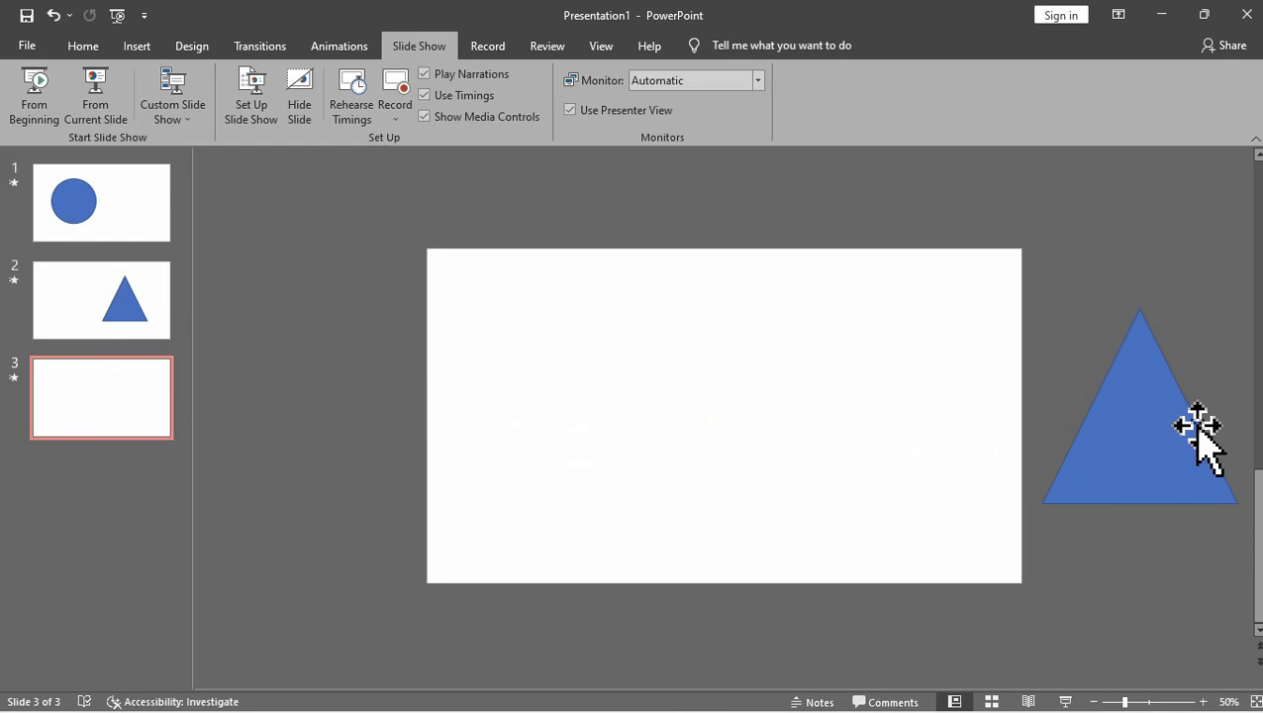
{"action": "left_click", "coordinate": [28, 113]}
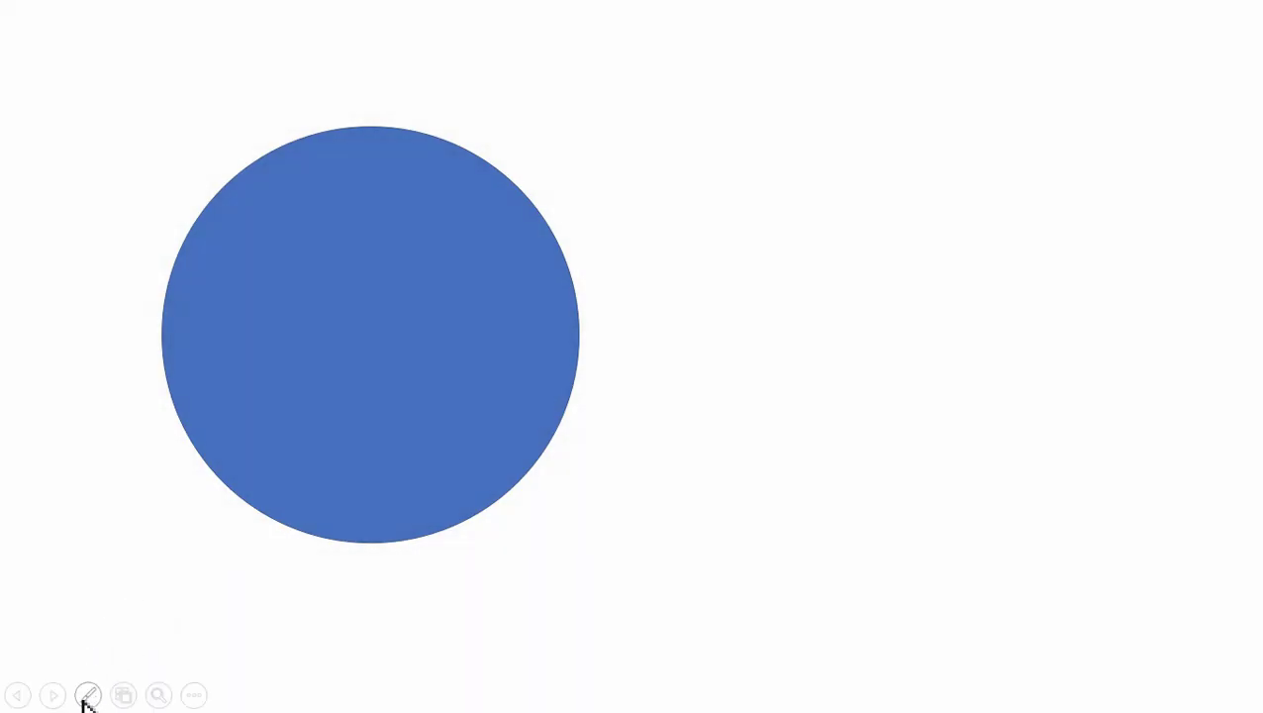
Advance through the show to watch the triangle slide away, then restart it from slide 1.
{"action": "left_click", "coordinate": [55, 696]}
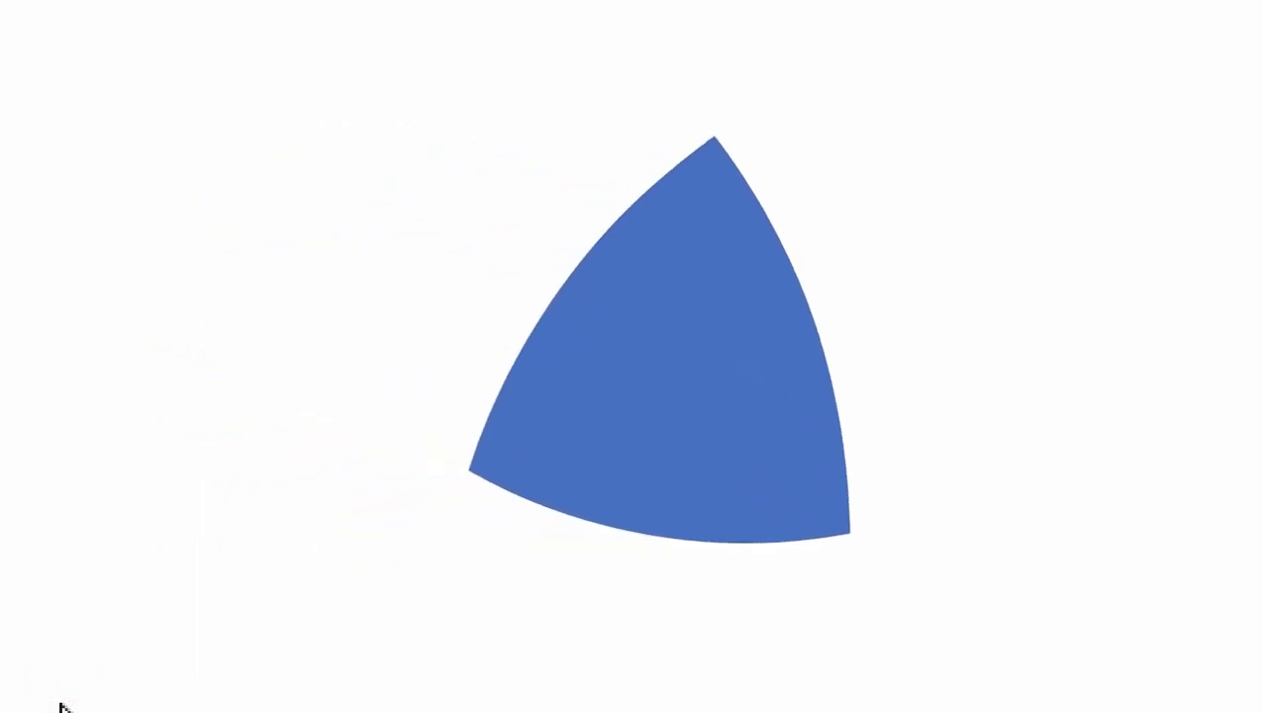
{"action": "mouse_move", "coordinate": [59, 698]}
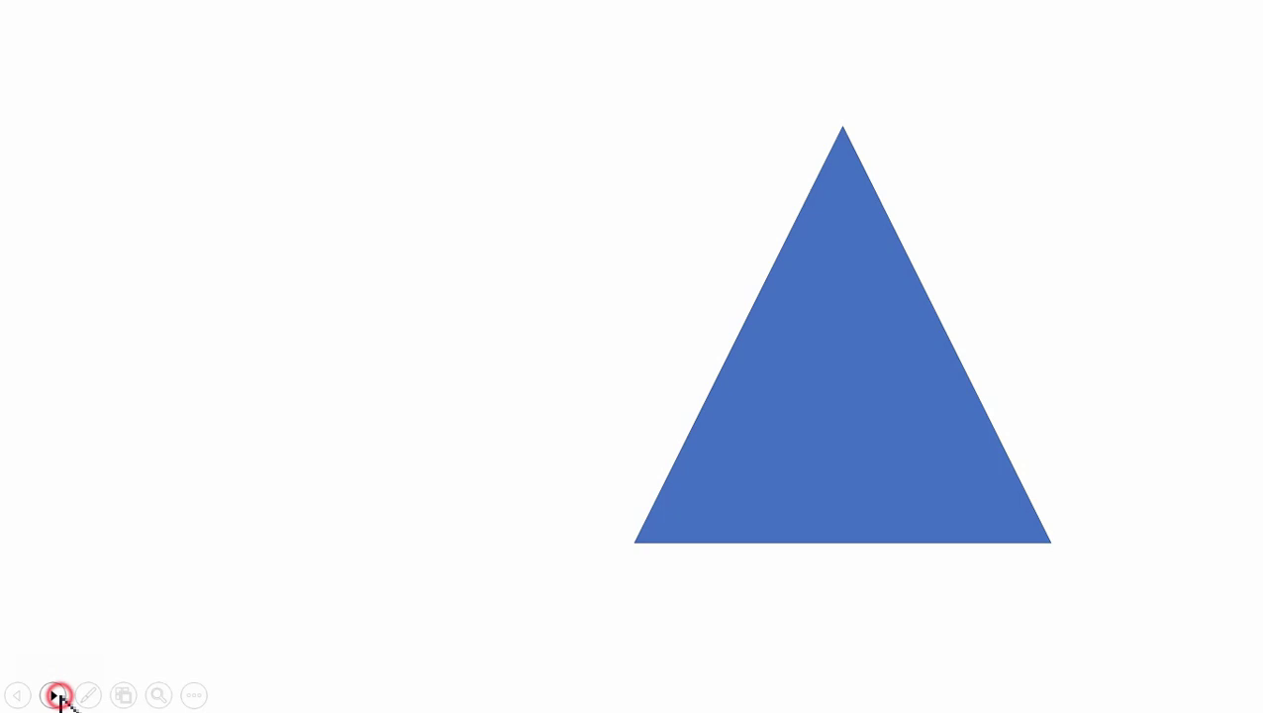
{"action": "left_click", "coordinate": [55, 697]}
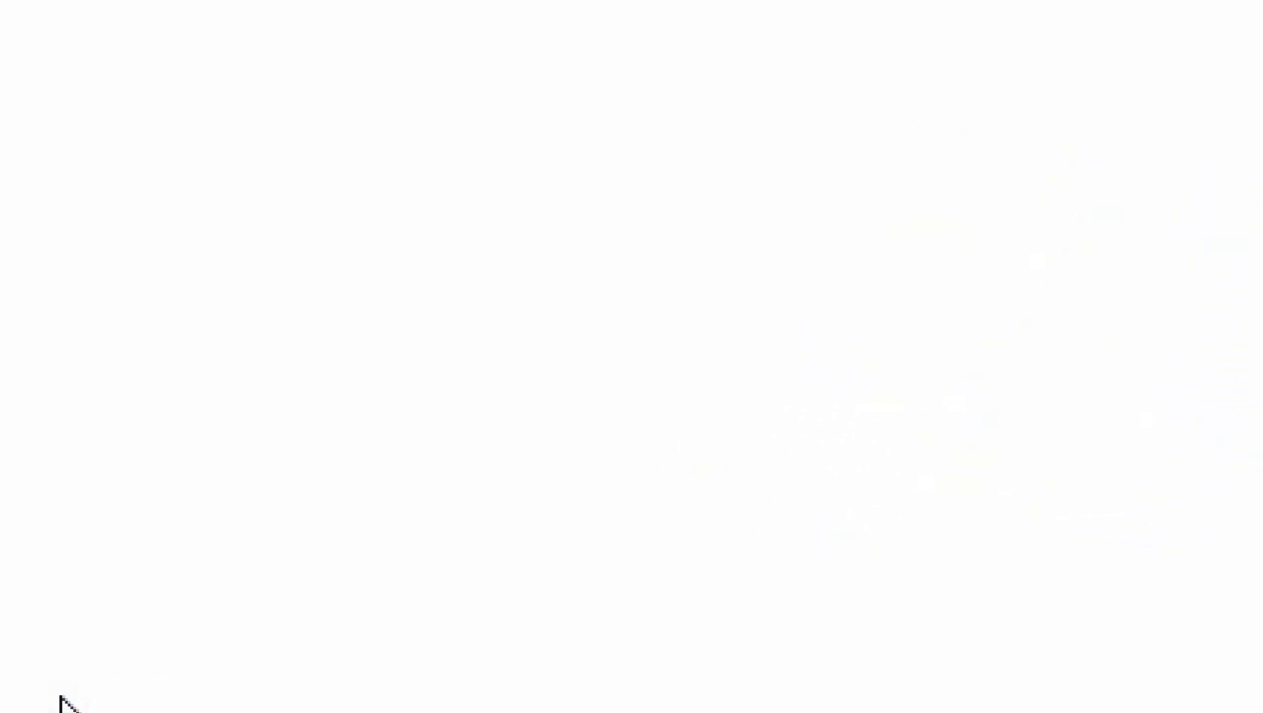
{"action": "key", "text": "Escape"}
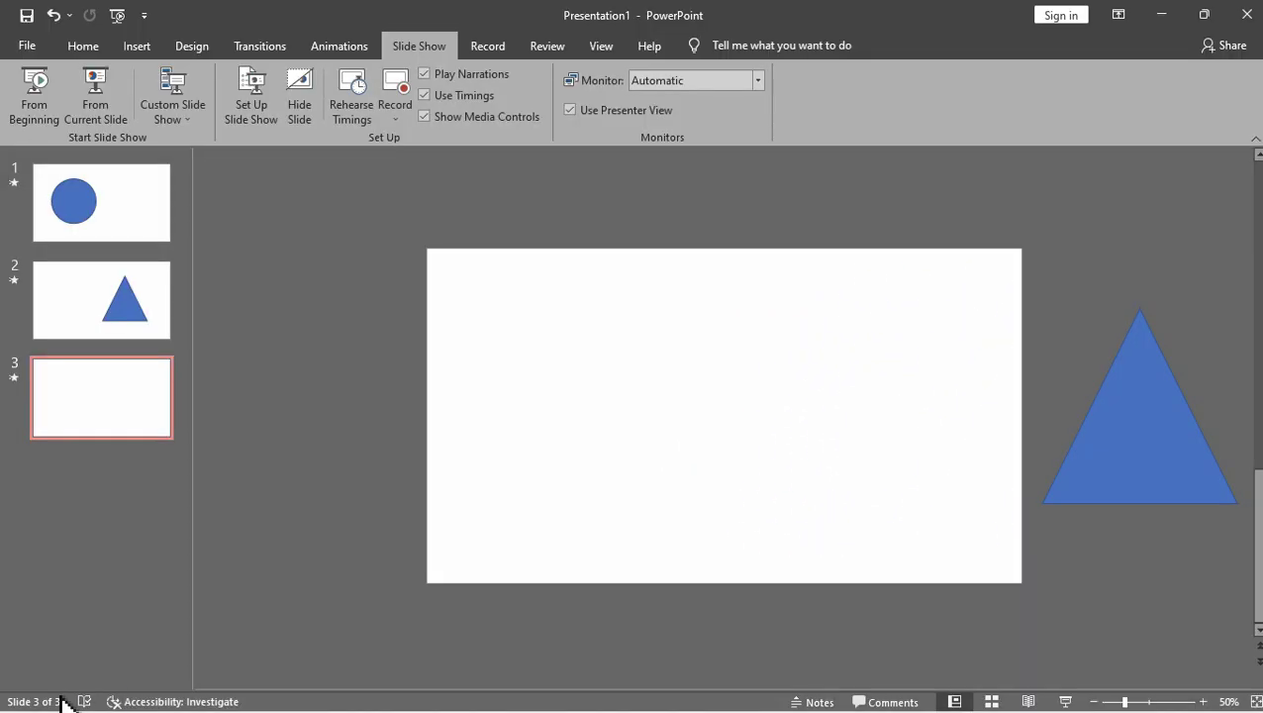
{"action": "left_click", "coordinate": [126, 396]}
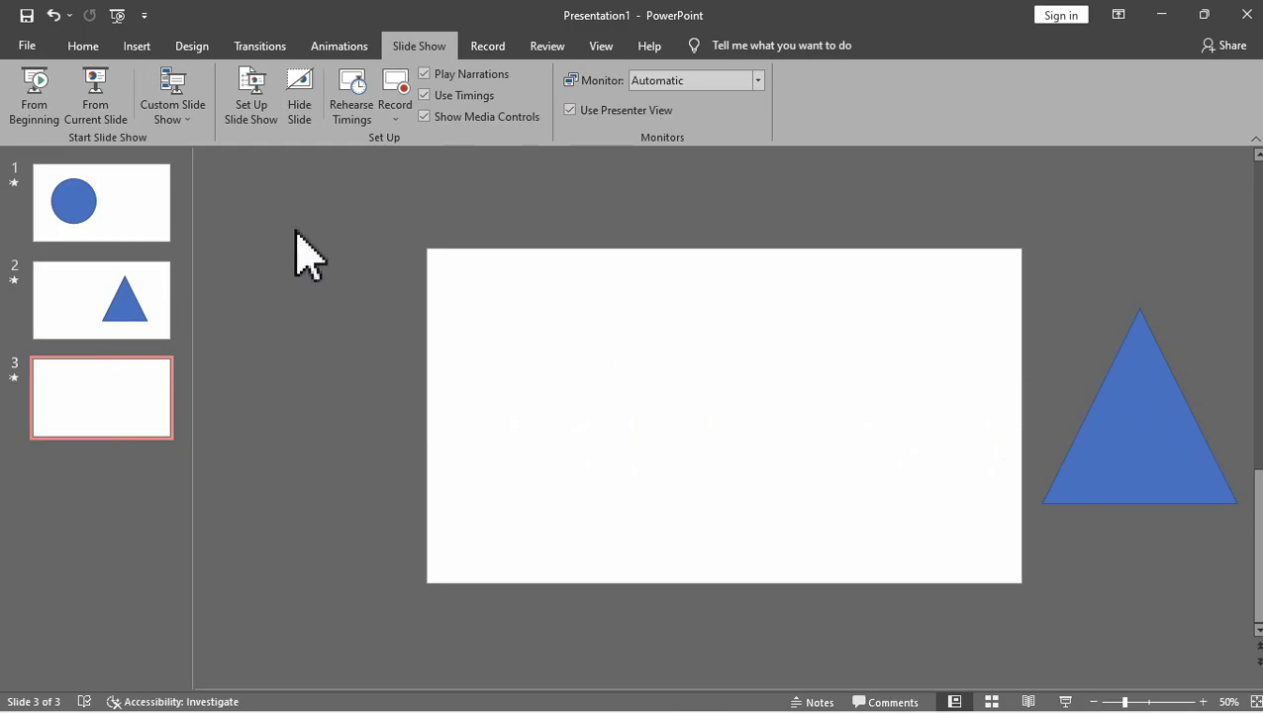
{"action": "left_click", "coordinate": [26, 111]}
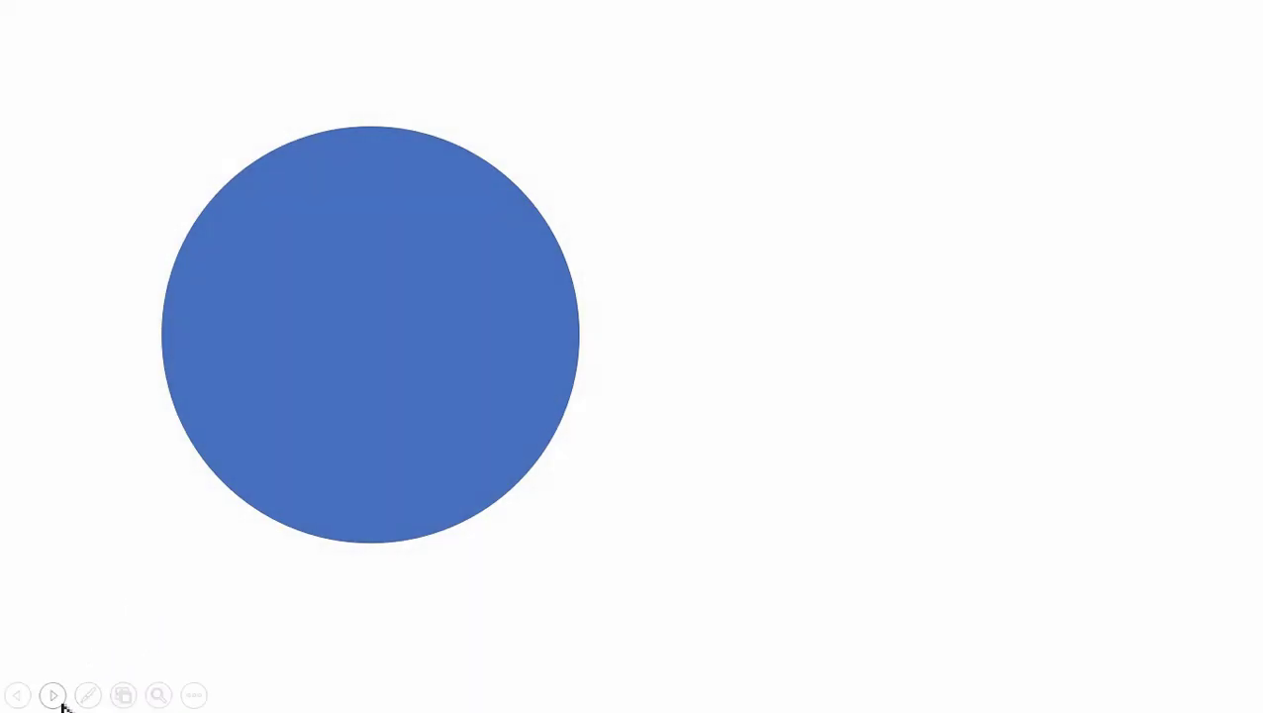
{"action": "left_click", "coordinate": [60, 702]}
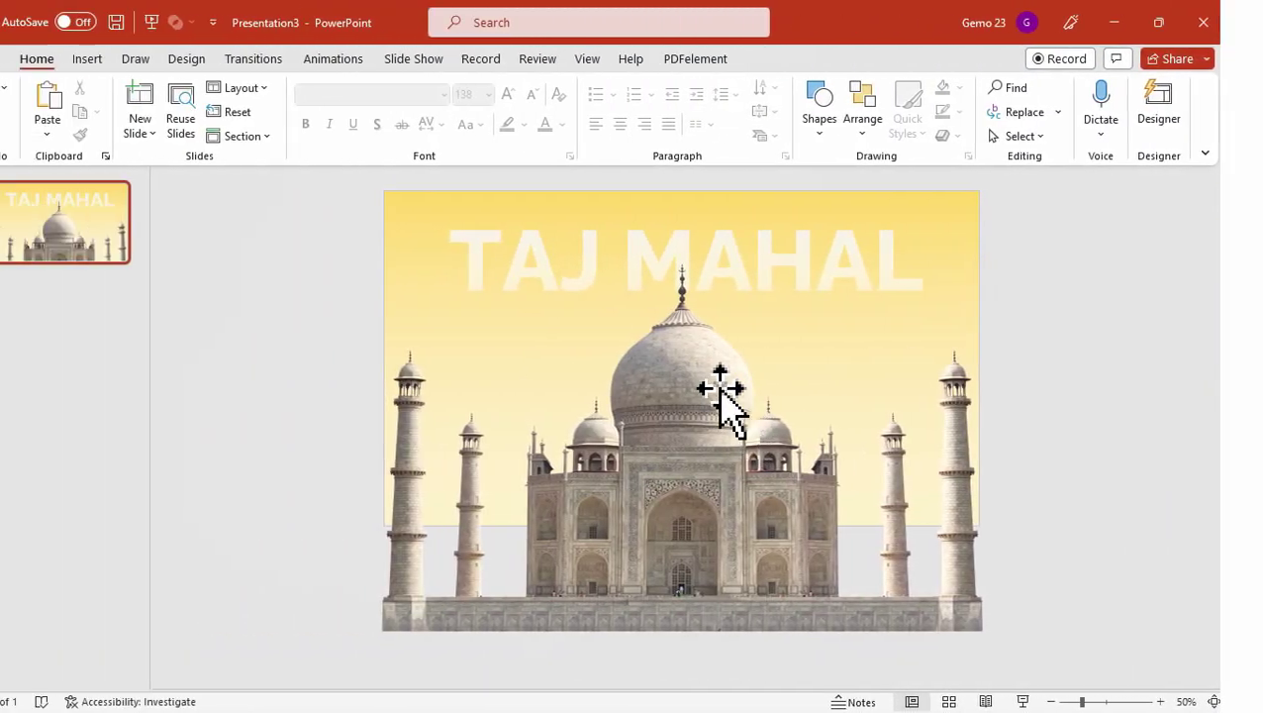
Duplicate the Taj Mahal slide as slide 2.
{"action": "left_click", "coordinate": [744, 364]}
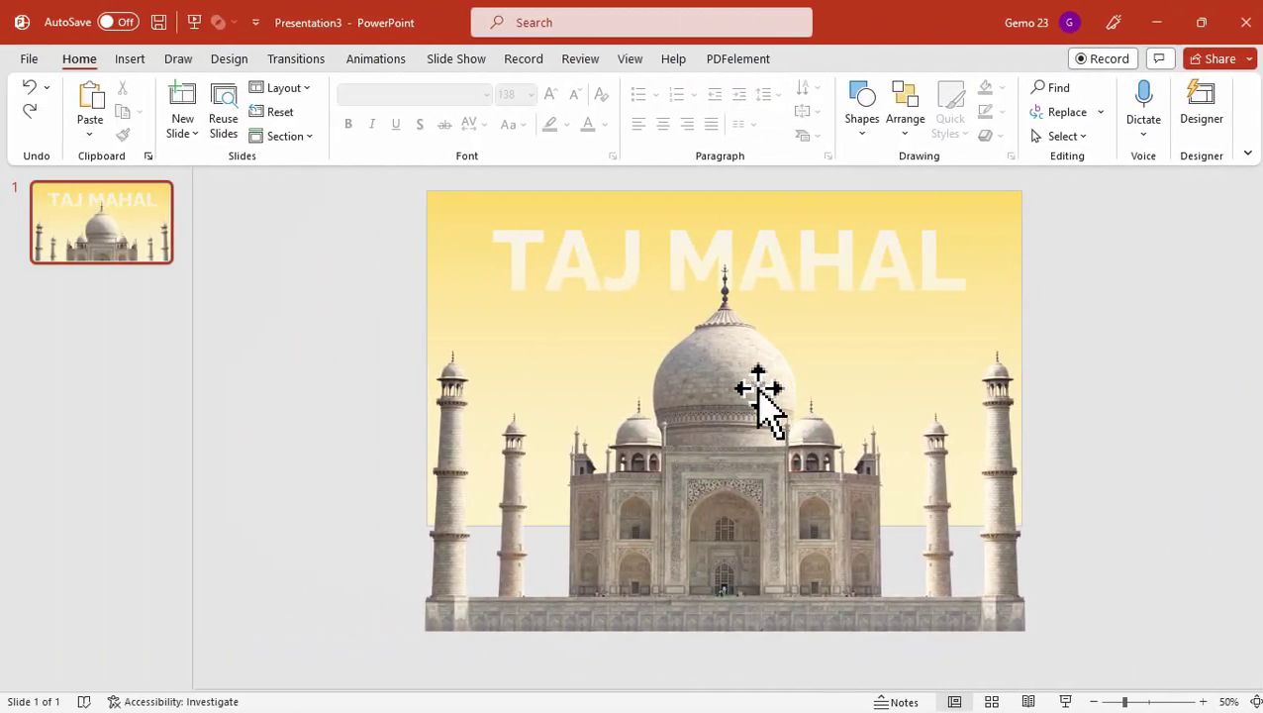
{"action": "left_click", "coordinate": [827, 217]}
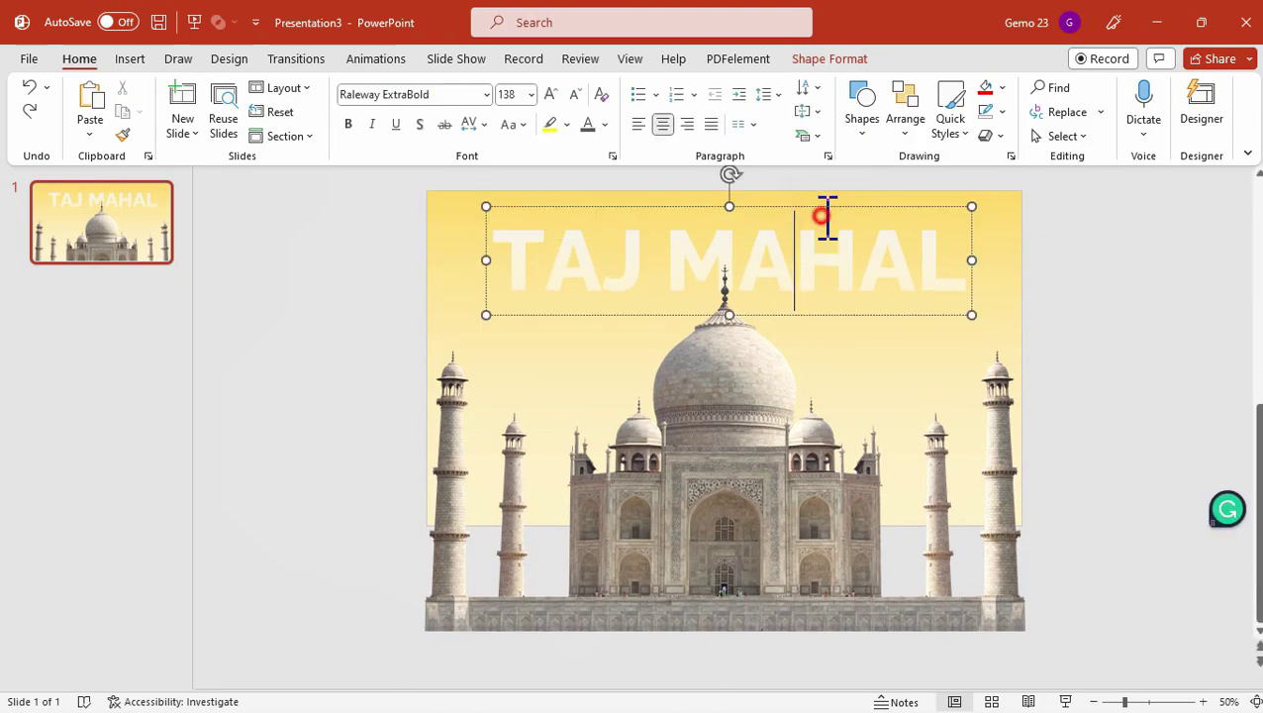
{"action": "key", "text": "ctrl+a"}
{"action": "left_click", "coordinate": [1064, 269]}
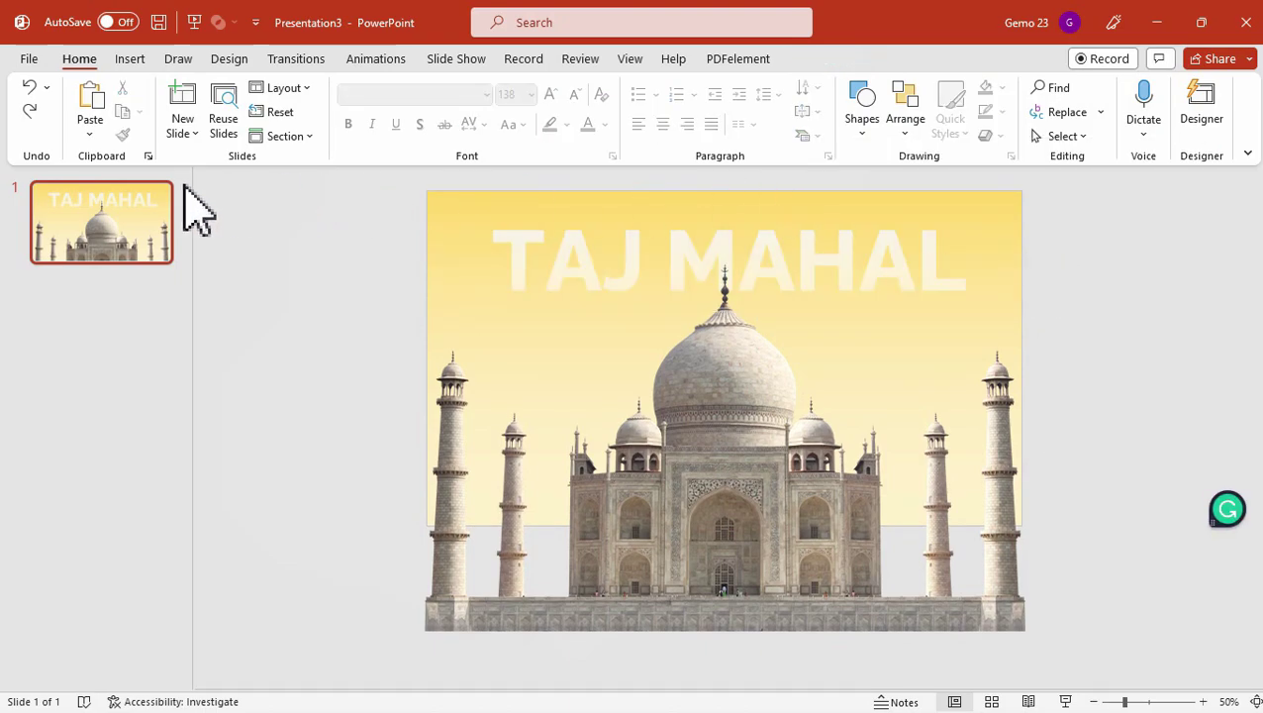
{"action": "right_click", "coordinate": [124, 248]}
{"action": "left_click", "coordinate": [195, 432]}
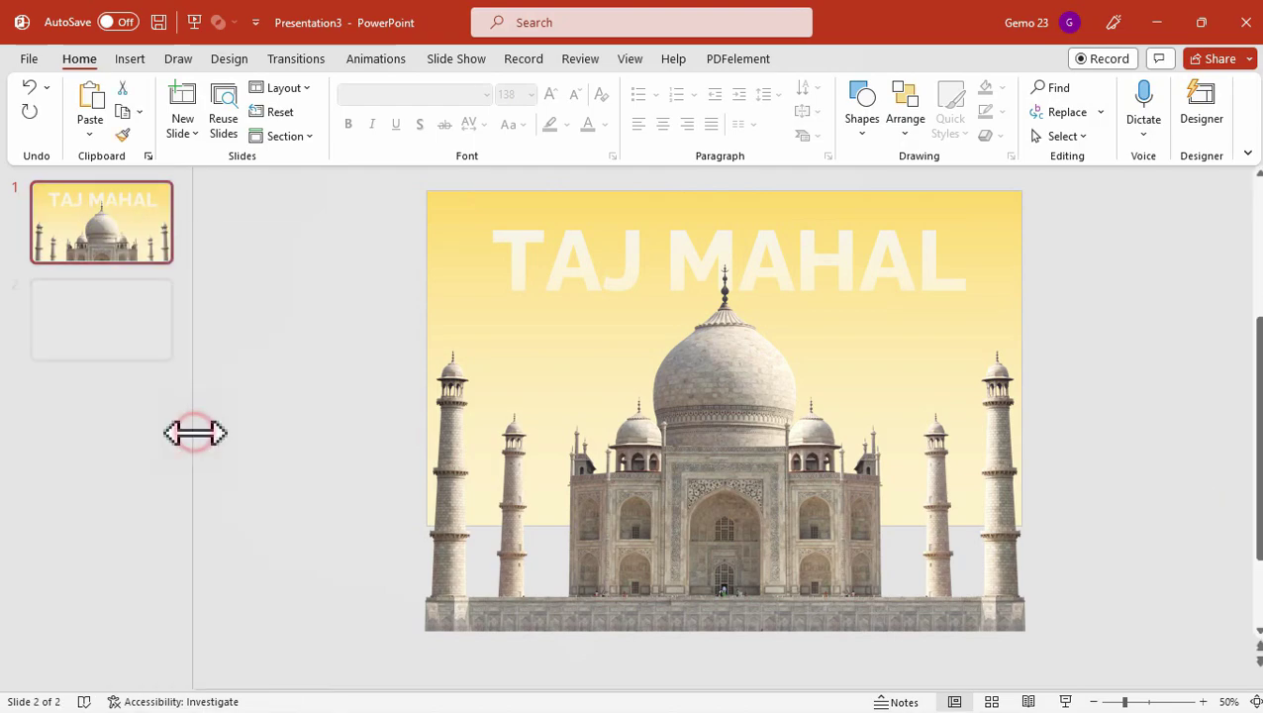
Enlarge slide 2's Taj Mahal photo off the left edge and raise the title above the slide.
{"action": "left_click", "coordinate": [716, 414]}
{"action": "left_click_drag", "start_coordinate": [1051, 238], "coordinate": [918, 324]}
{"action": "left_click_drag", "start_coordinate": [718, 506], "coordinate": [487, 394]}
{"action": "left_click_drag", "start_coordinate": [730, 286], "coordinate": [793, 245]}
{"action": "left_click_drag", "start_coordinate": [555, 435], "coordinate": [513, 437]}
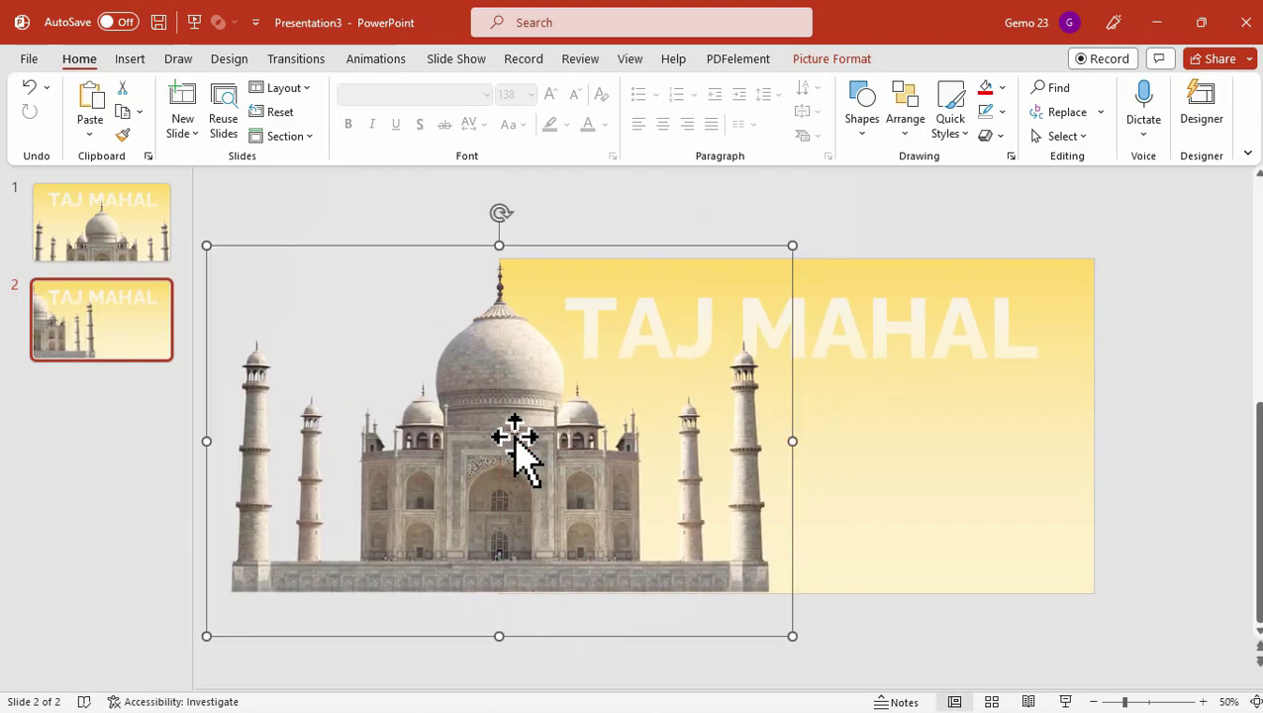
{"action": "left_click", "coordinate": [864, 317]}
{"action": "left_click_drag", "start_coordinate": [881, 383], "coordinate": [879, 270]}
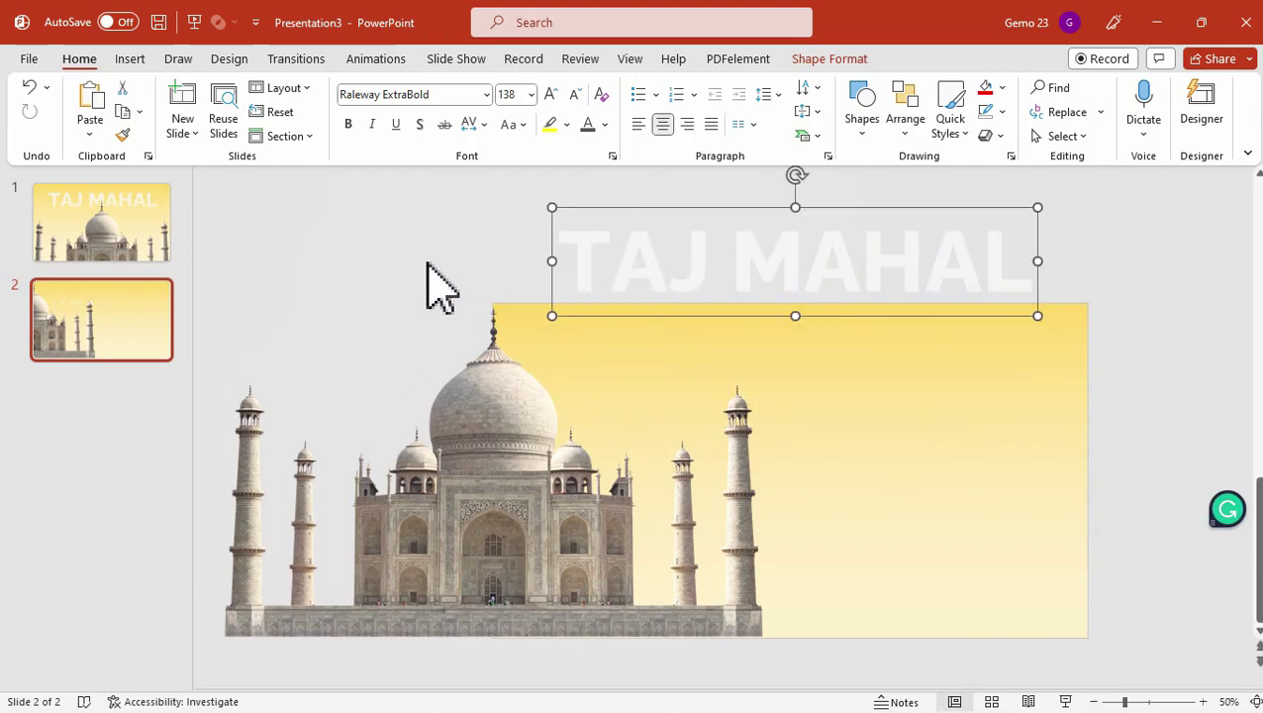
{"action": "left_click", "coordinate": [405, 240]}
Compare the photo and title placement between slides 1 and 2.
{"action": "left_click_drag", "start_coordinate": [194, 285], "coordinate": [293, 286]}
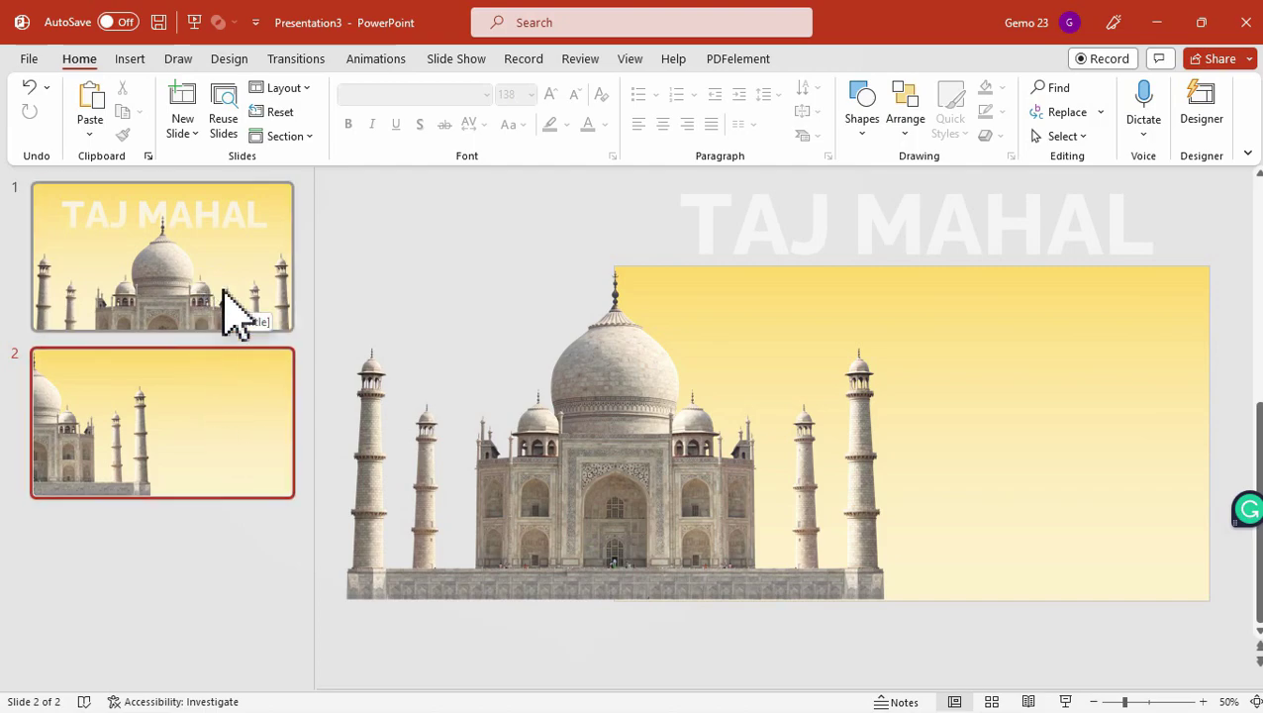
{"action": "left_click", "coordinate": [230, 309]}
{"action": "left_click", "coordinate": [888, 259]}
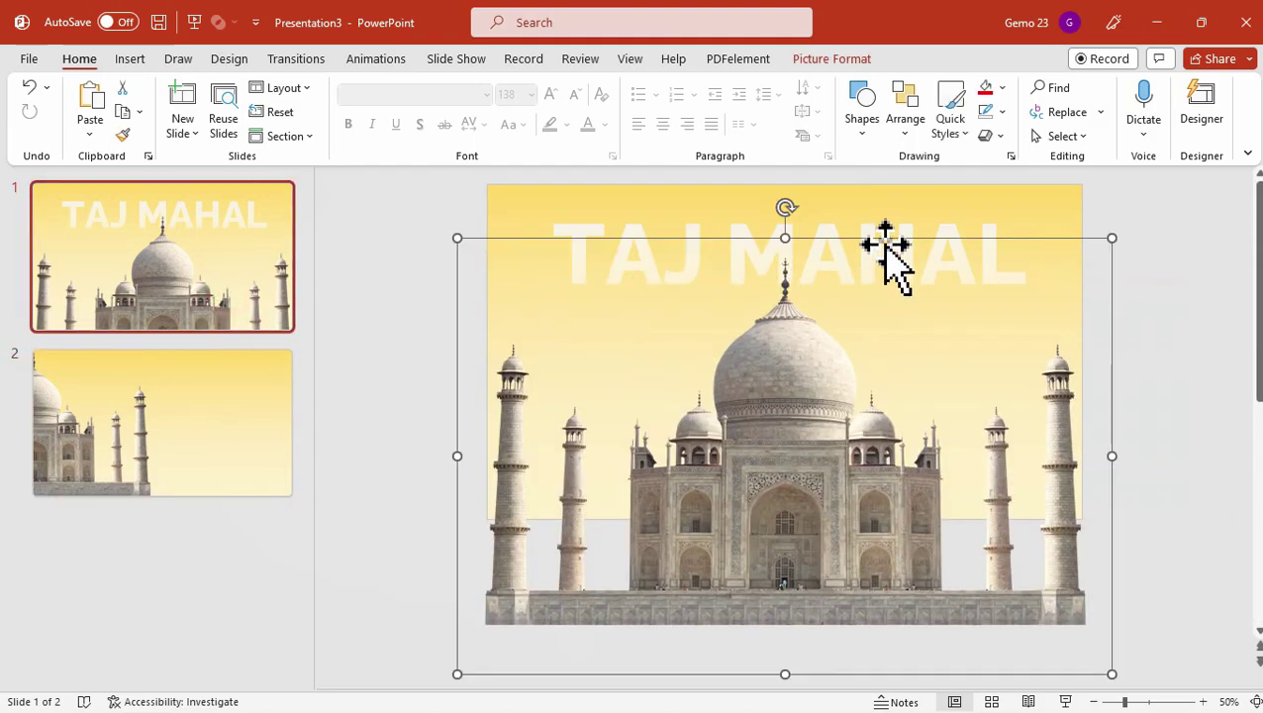
{"action": "left_click", "coordinate": [892, 216]}
{"action": "left_click", "coordinate": [226, 423]}
{"action": "left_click", "coordinate": [540, 455]}
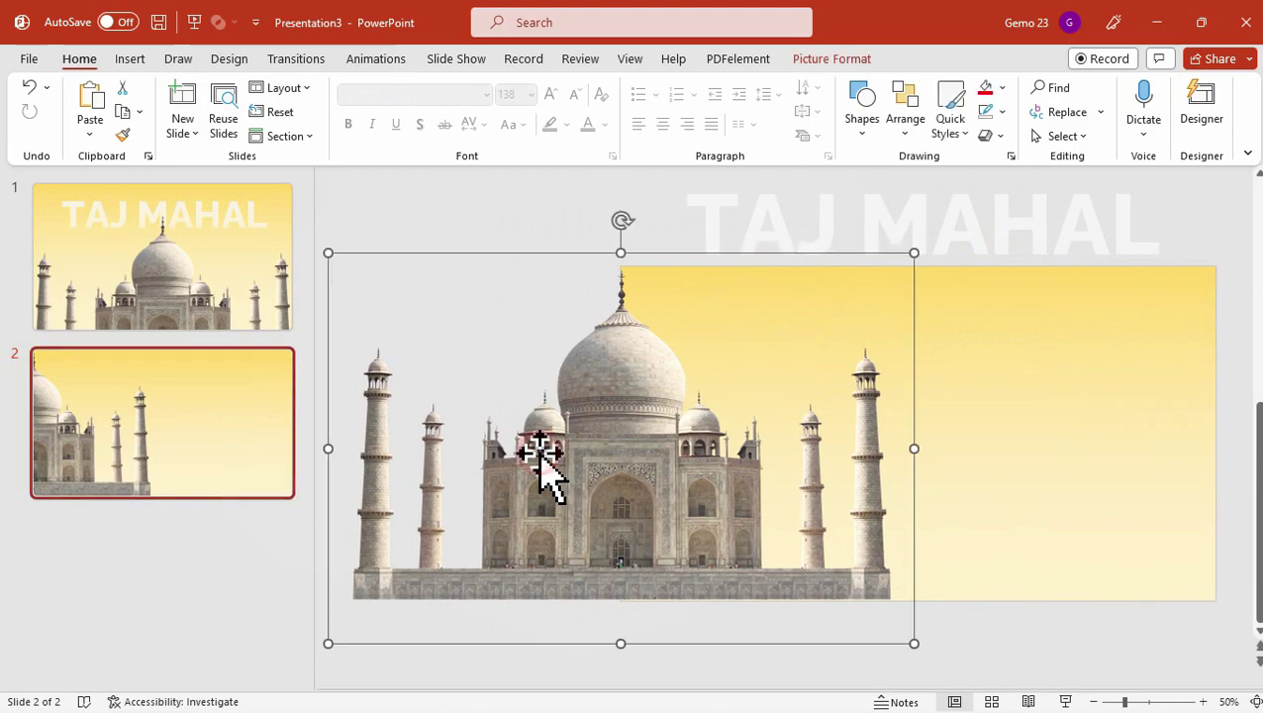
{"action": "left_click", "coordinate": [995, 238]}
{"action": "left_click", "coordinate": [181, 420]}
{"action": "left_click_drag", "start_coordinate": [313, 376], "coordinate": [278, 376]}
{"action": "left_click", "coordinate": [209, 292]}
{"action": "left_click", "coordinate": [209, 375]}
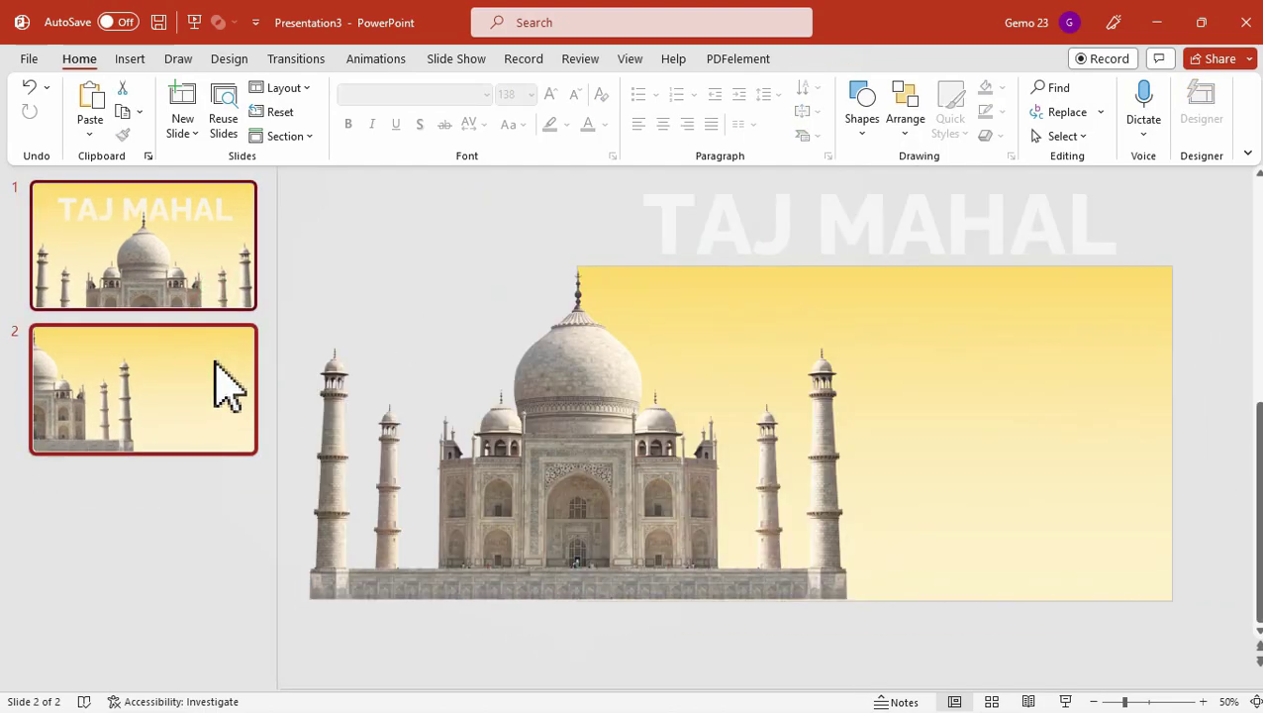
{"action": "left_click", "coordinate": [318, 64]}
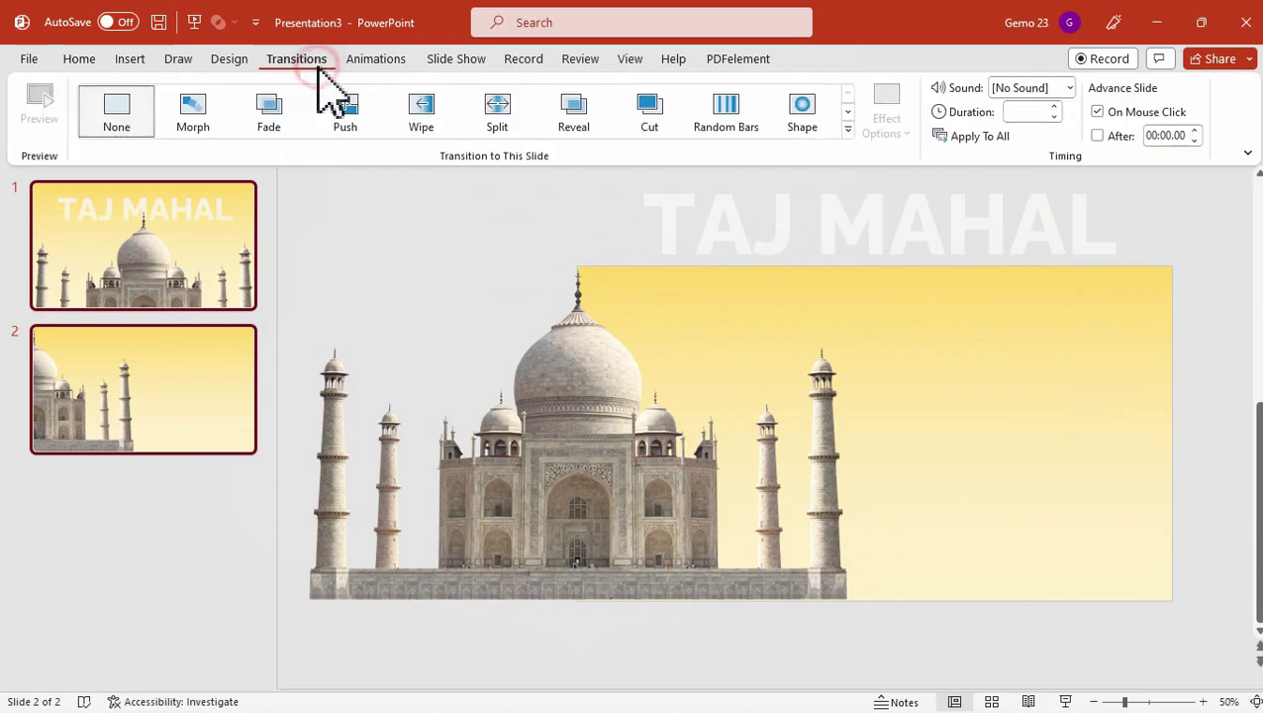
Apply the Morph transition to all slides and preview it on slide 2.
{"action": "left_click", "coordinate": [203, 102]}
{"action": "left_click", "coordinate": [980, 137]}
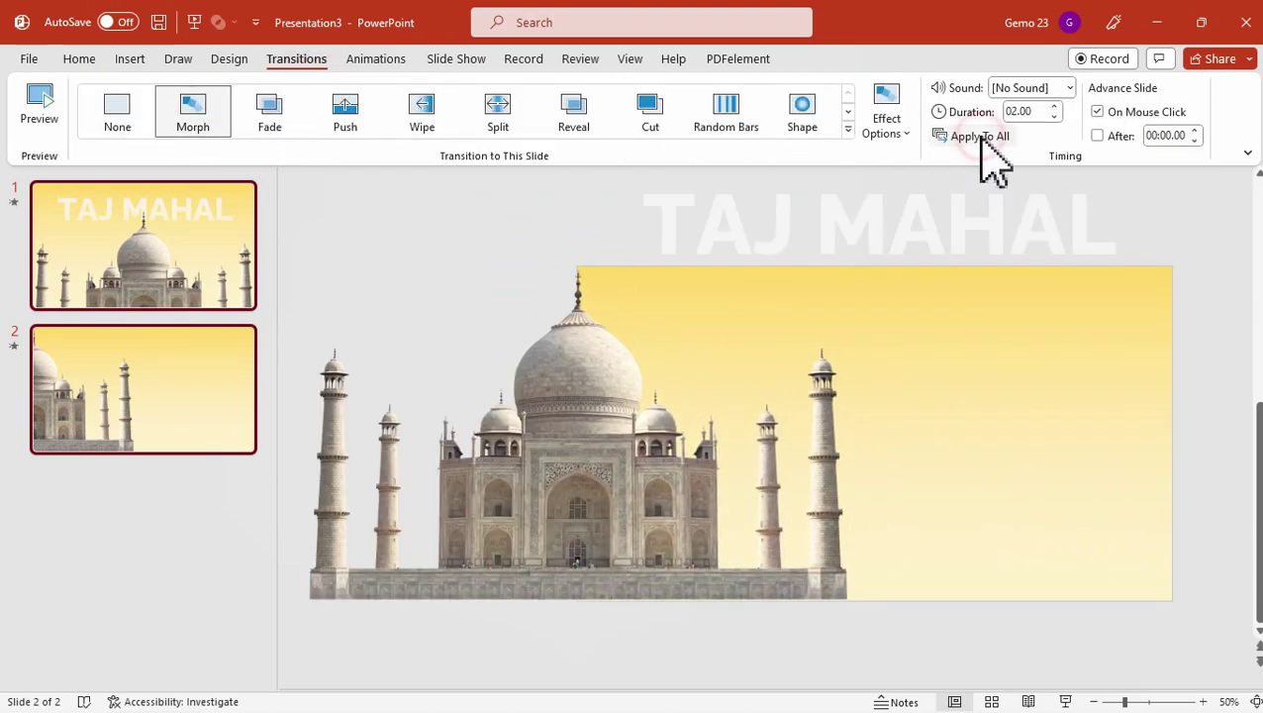
{"action": "left_click", "coordinate": [145, 379]}
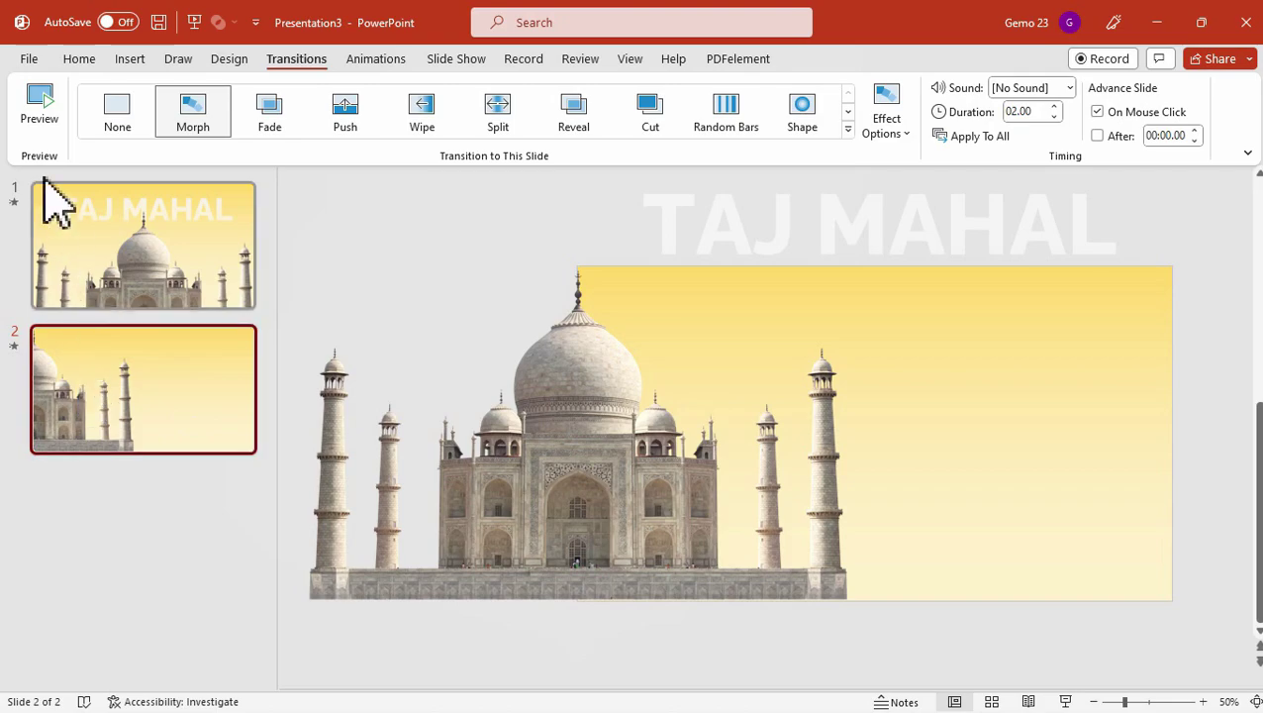
{"action": "left_click", "coordinate": [40, 114]}
{"action": "left_click", "coordinate": [39, 114]}
{"action": "left_click", "coordinate": [40, 114]}
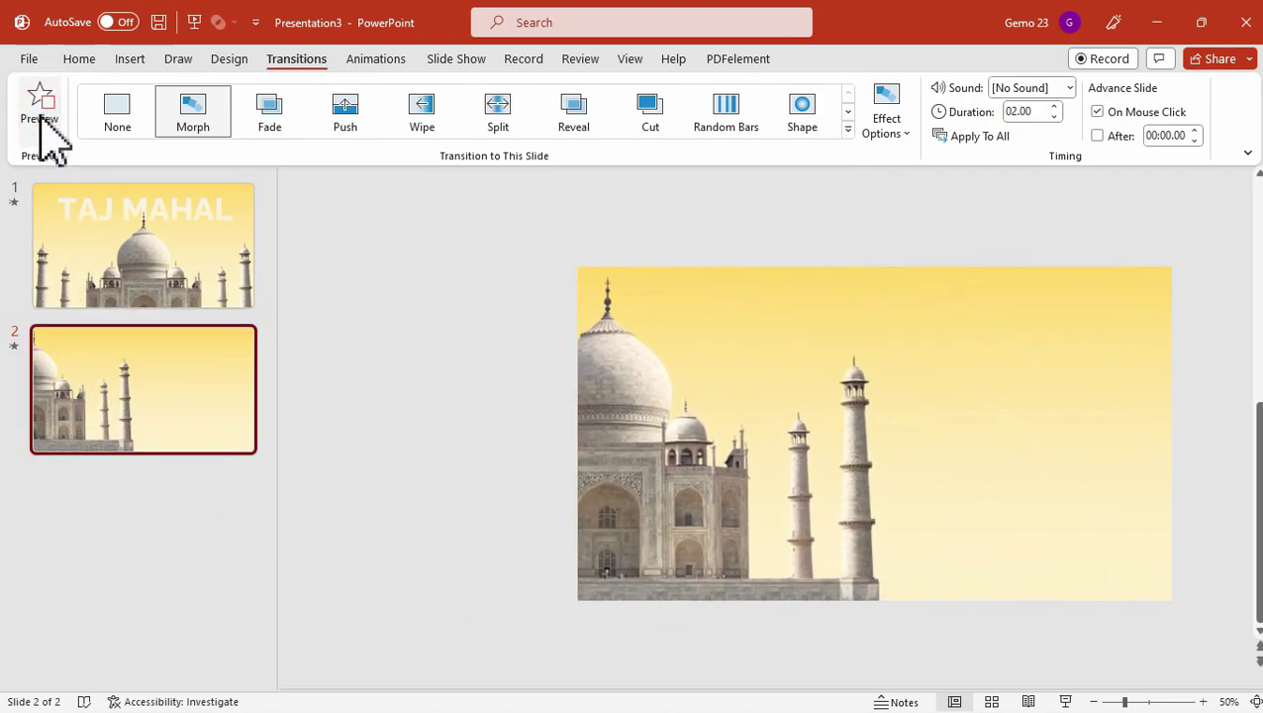
Paste the HISTORY heading and Taj Mahal paragraph onto slide 2.
{"action": "left_click", "coordinate": [975, 239]}
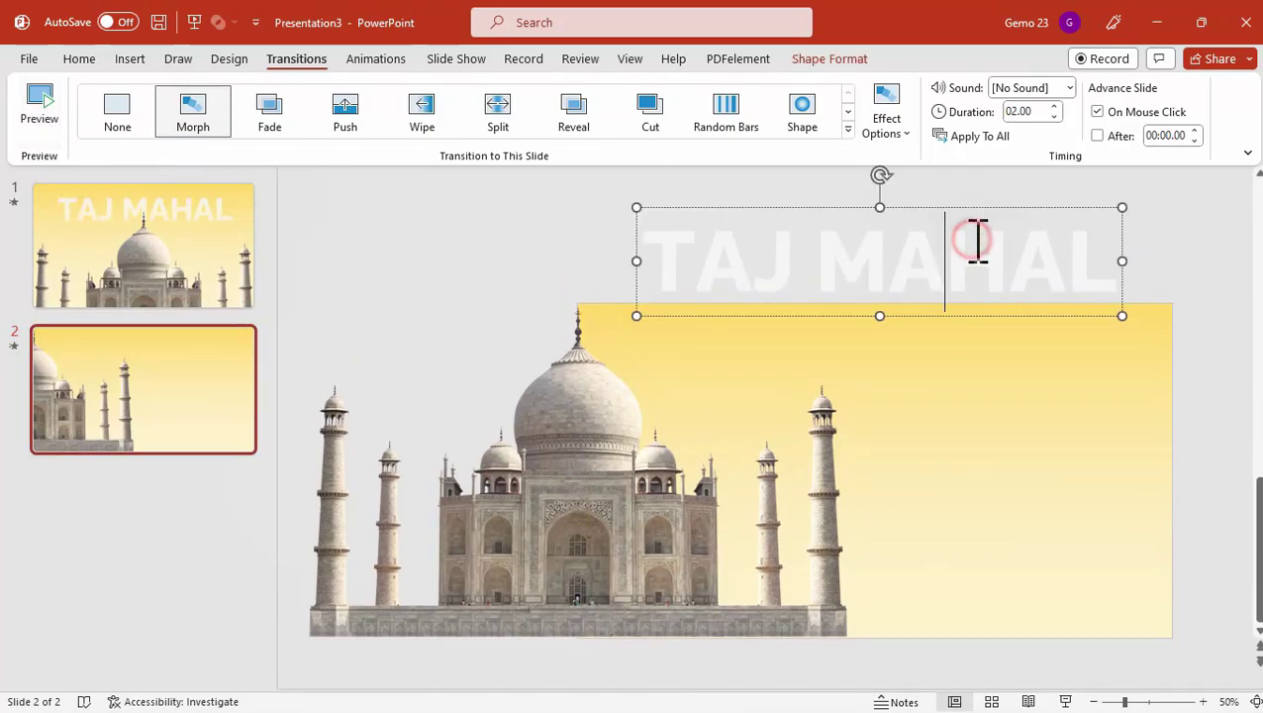
{"action": "left_click", "coordinate": [626, 472]}
{"action": "scroll", "coordinate": [626, 471], "scroll_direction": "down", "scroll_amount": 1}
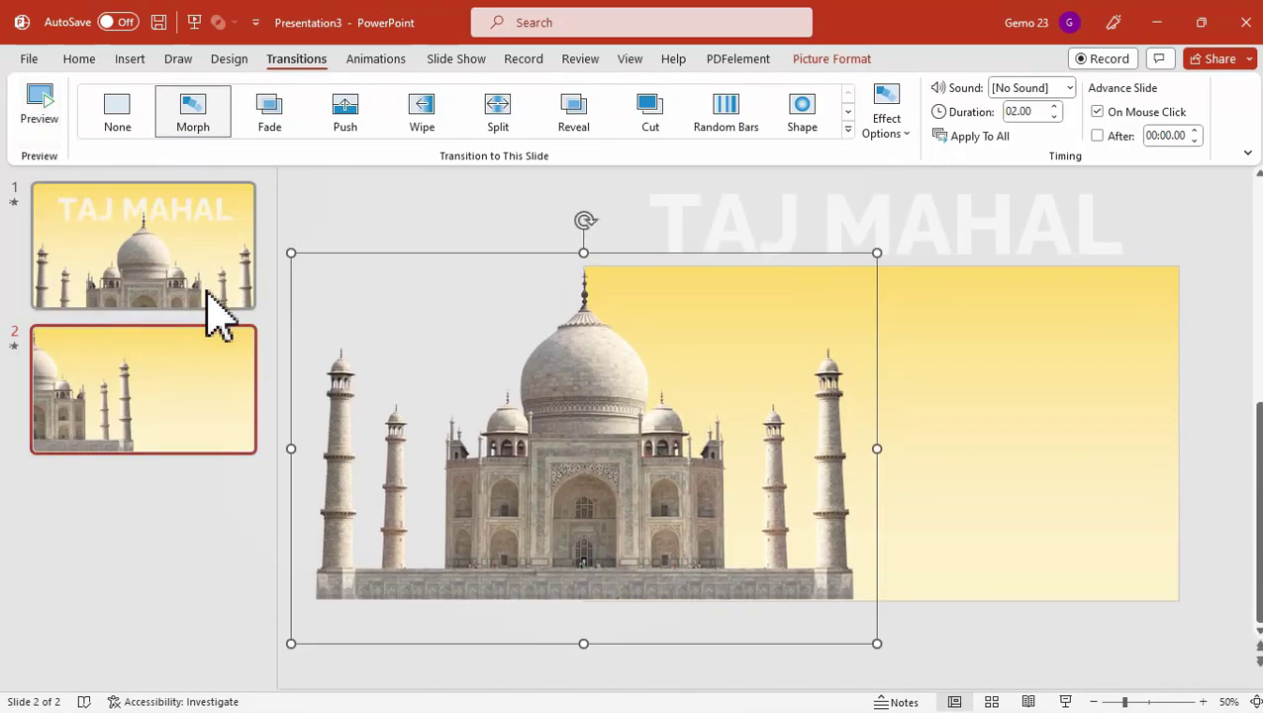
{"action": "left_click", "coordinate": [161, 374]}
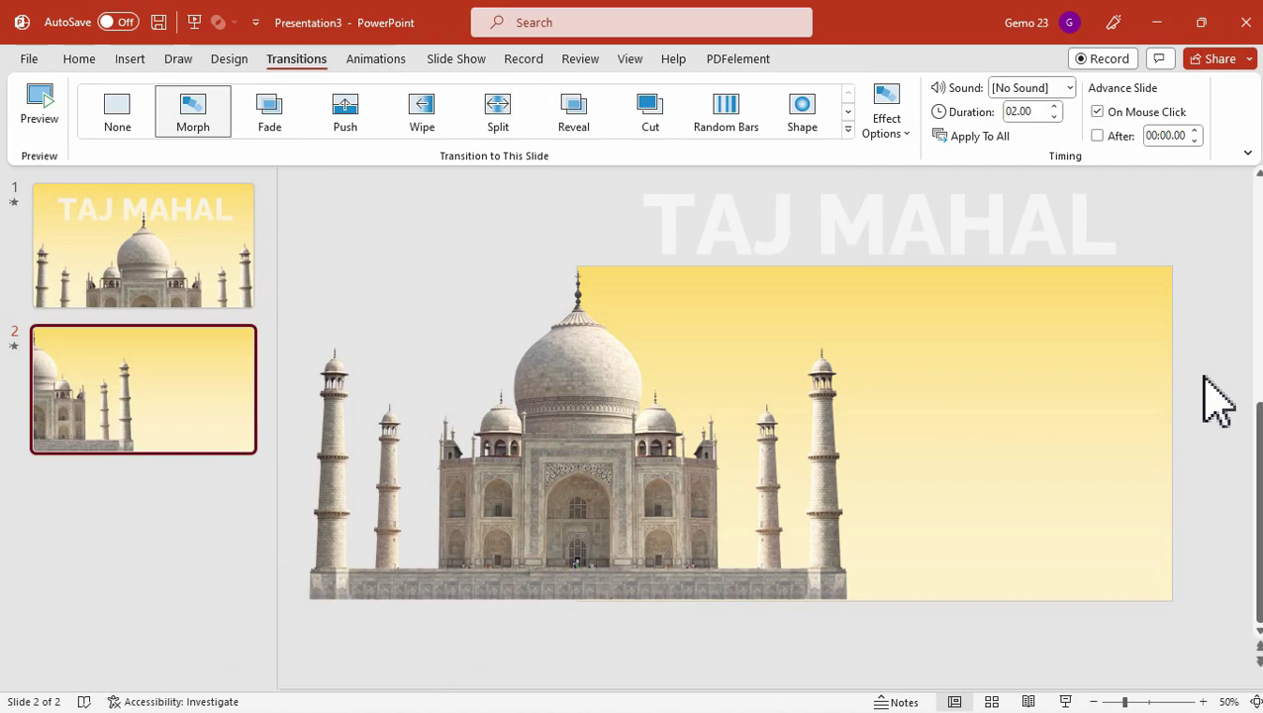
{"action": "key", "text": "ctrl+v"}
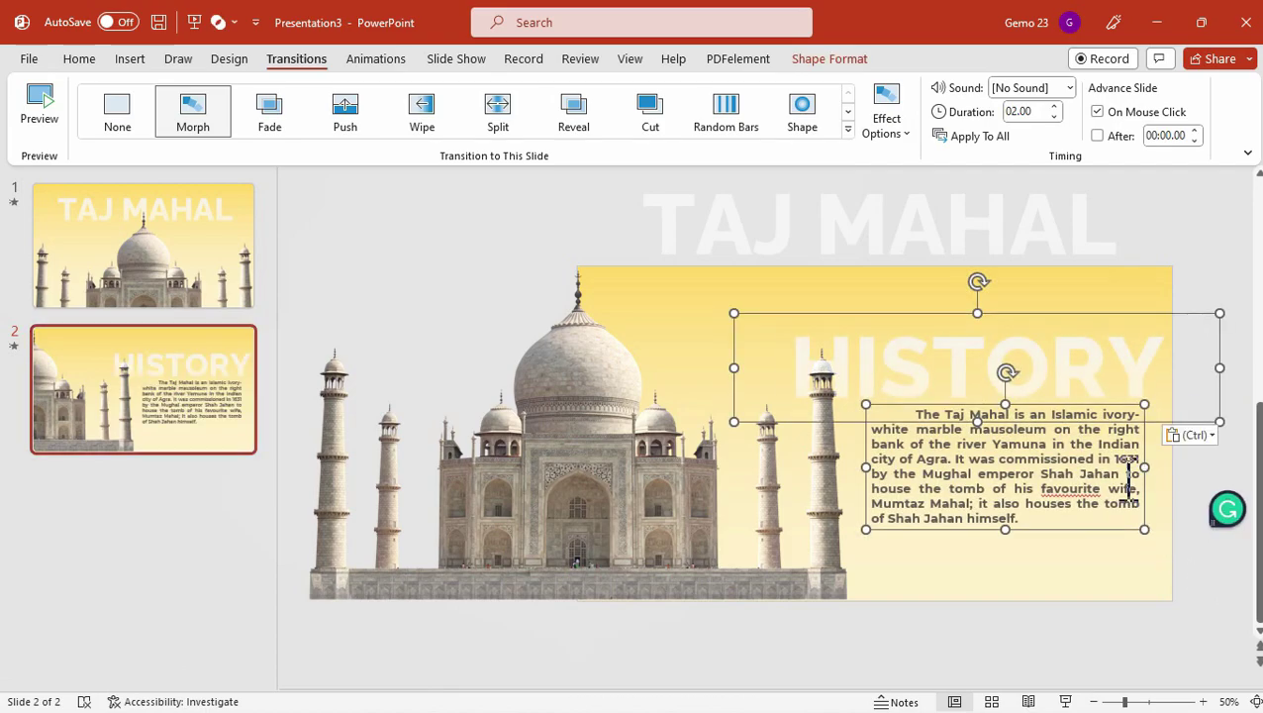
Place the HISTORY heading and paragraph right of the photo and preview the Morph.
{"action": "mouse_move", "coordinate": [1047, 313]}
{"action": "left_mouse_down"}
{"action": "mouse_move", "coordinate": [1048, 282]}
{"action": "mouse_move", "coordinate": [1049, 313]}
{"action": "left_mouse_up"}
{"action": "right_click", "coordinate": [1047, 311]}
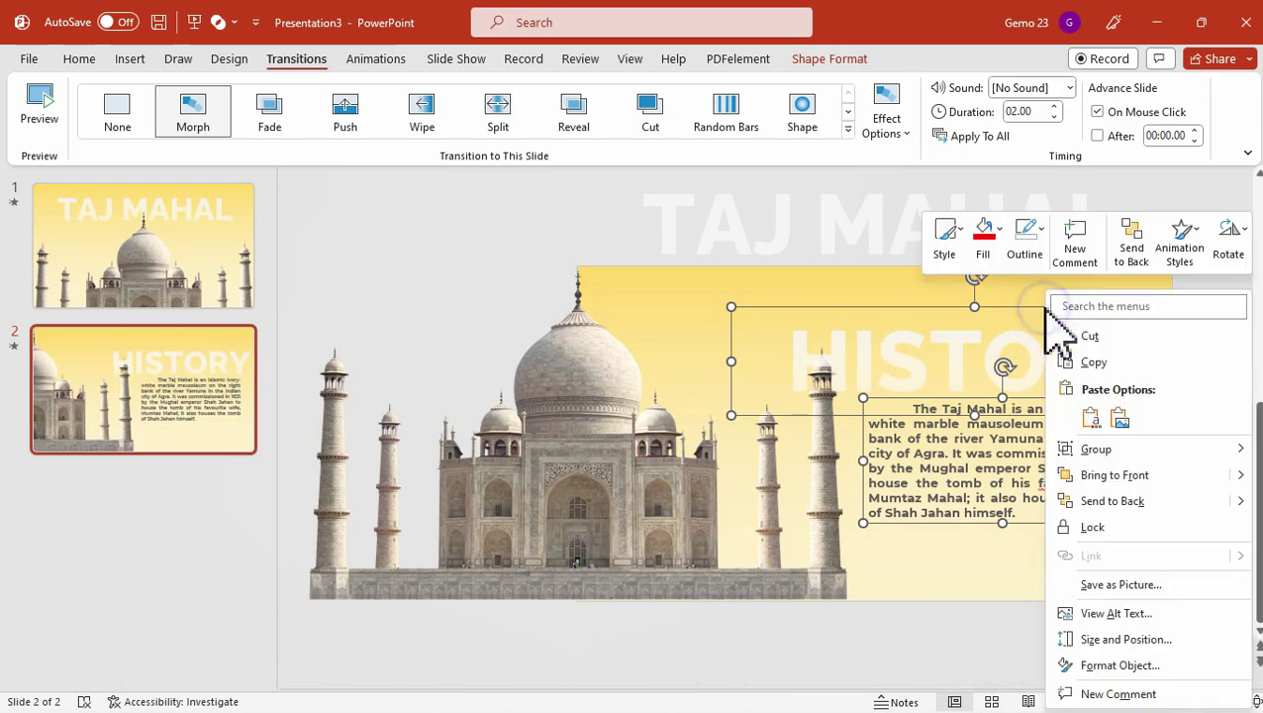
{"action": "left_click", "coordinate": [1126, 479]}
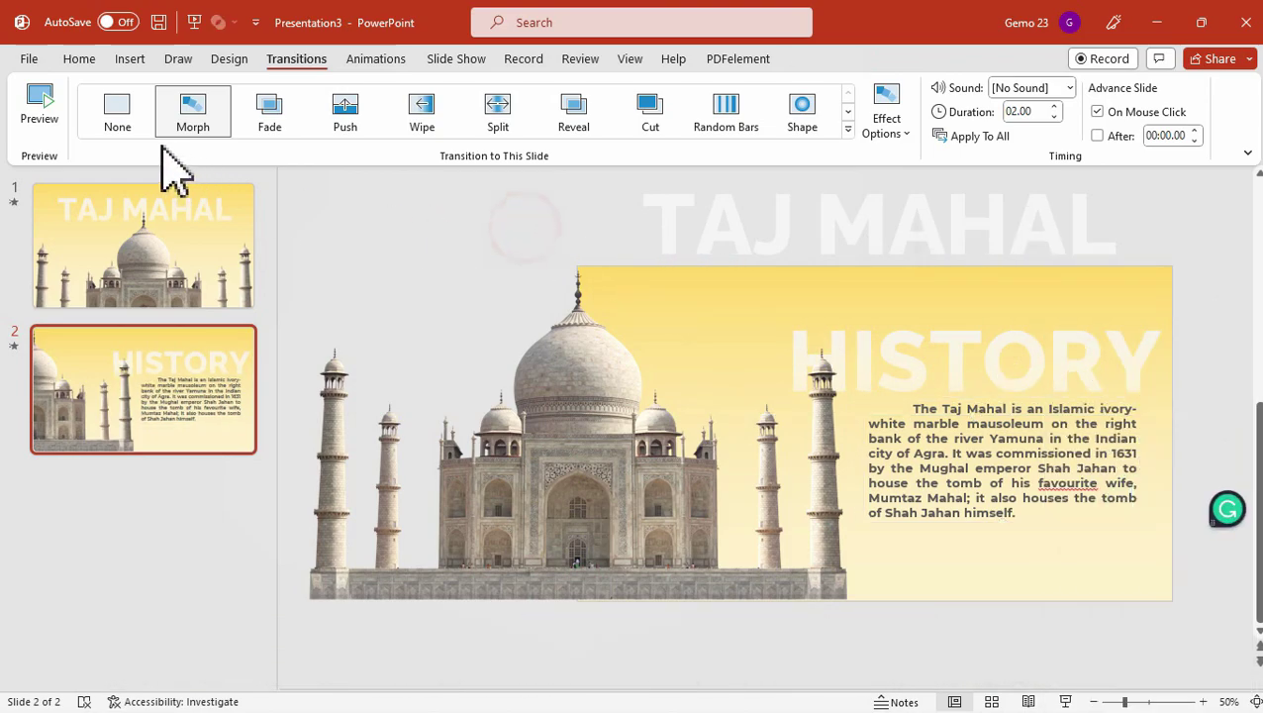
{"action": "left_click", "coordinate": [35, 111]}
{"action": "left_click", "coordinate": [39, 124]}
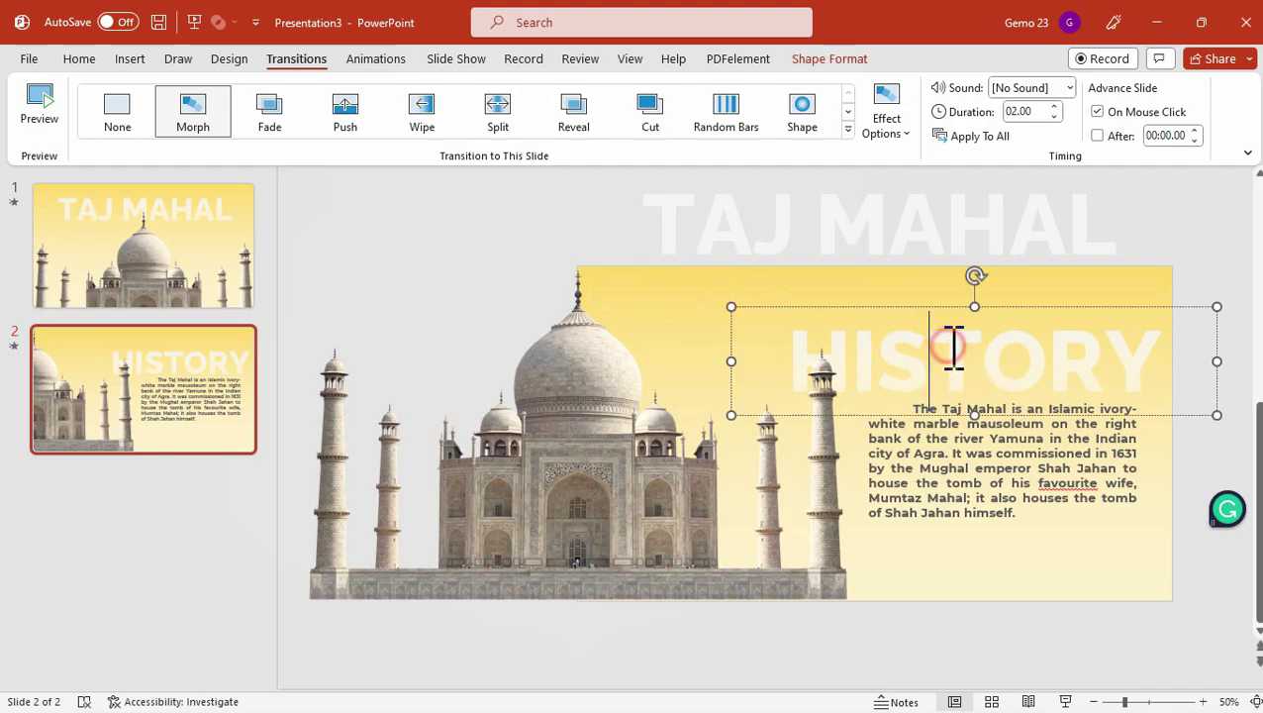
{"action": "left_click", "coordinate": [969, 504]}
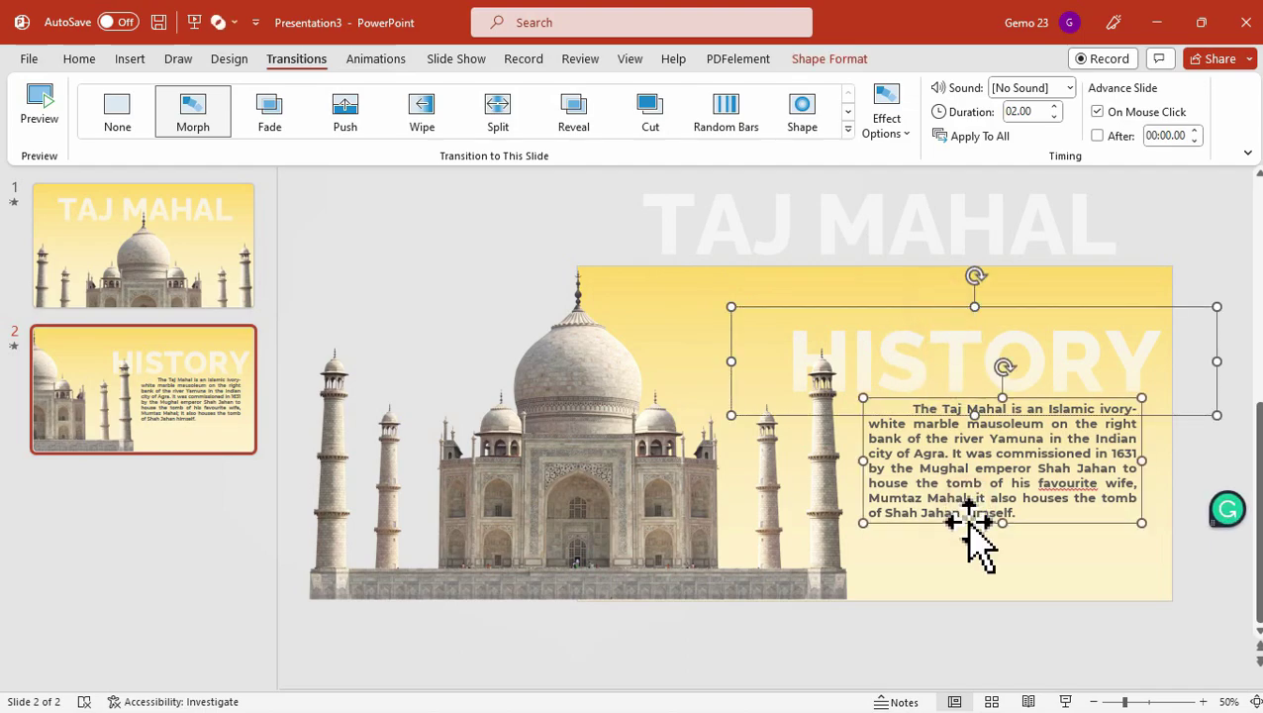
{"action": "right_click", "coordinate": [973, 527]}
{"action": "left_click", "coordinate": [1007, 182]}
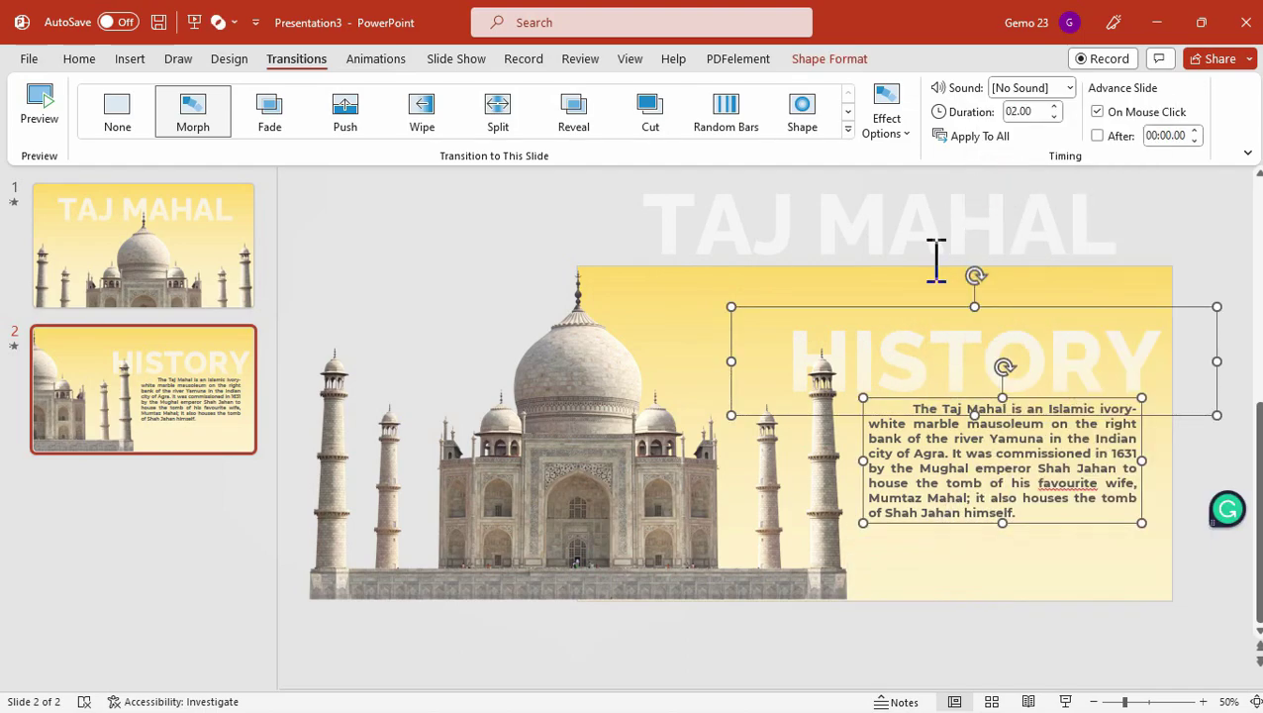
Paste the HISTORY heading and paragraph onto slide 1, send them to back, and park them below the slide.
{"action": "left_click", "coordinate": [247, 293]}
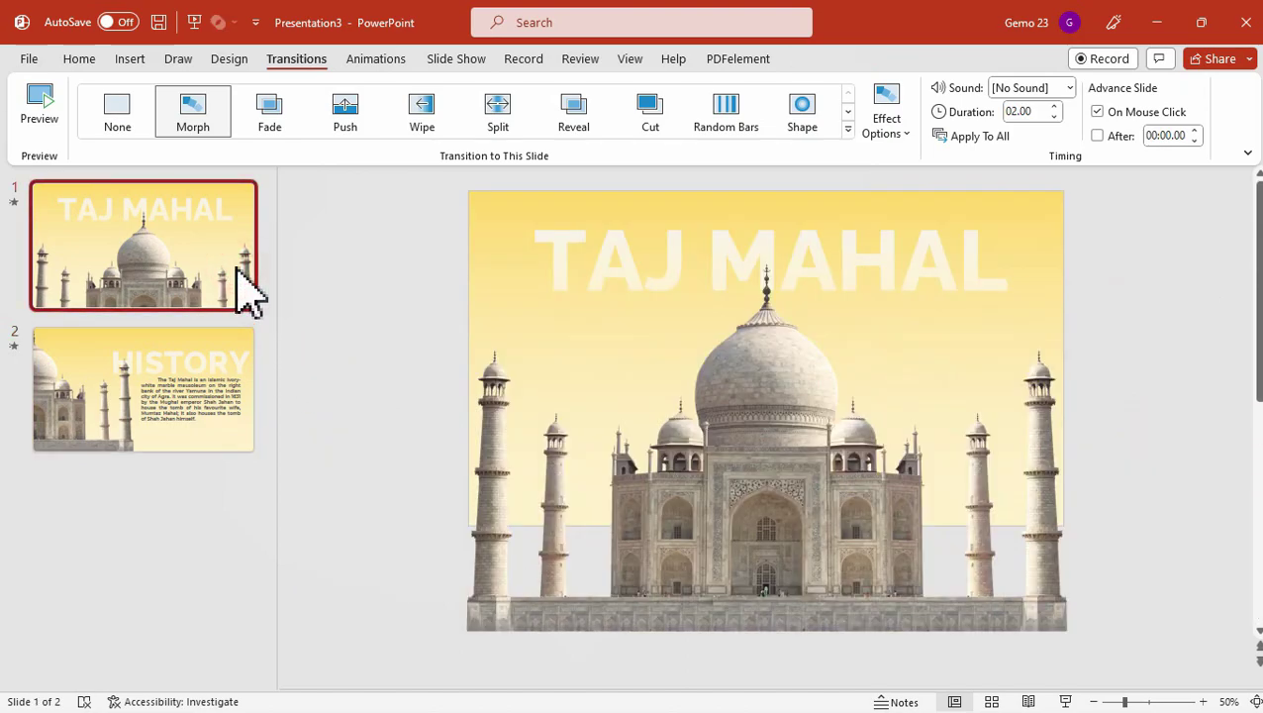
{"action": "scroll", "coordinate": [979, 501], "scroll_direction": "down", "scroll_amount": 2}
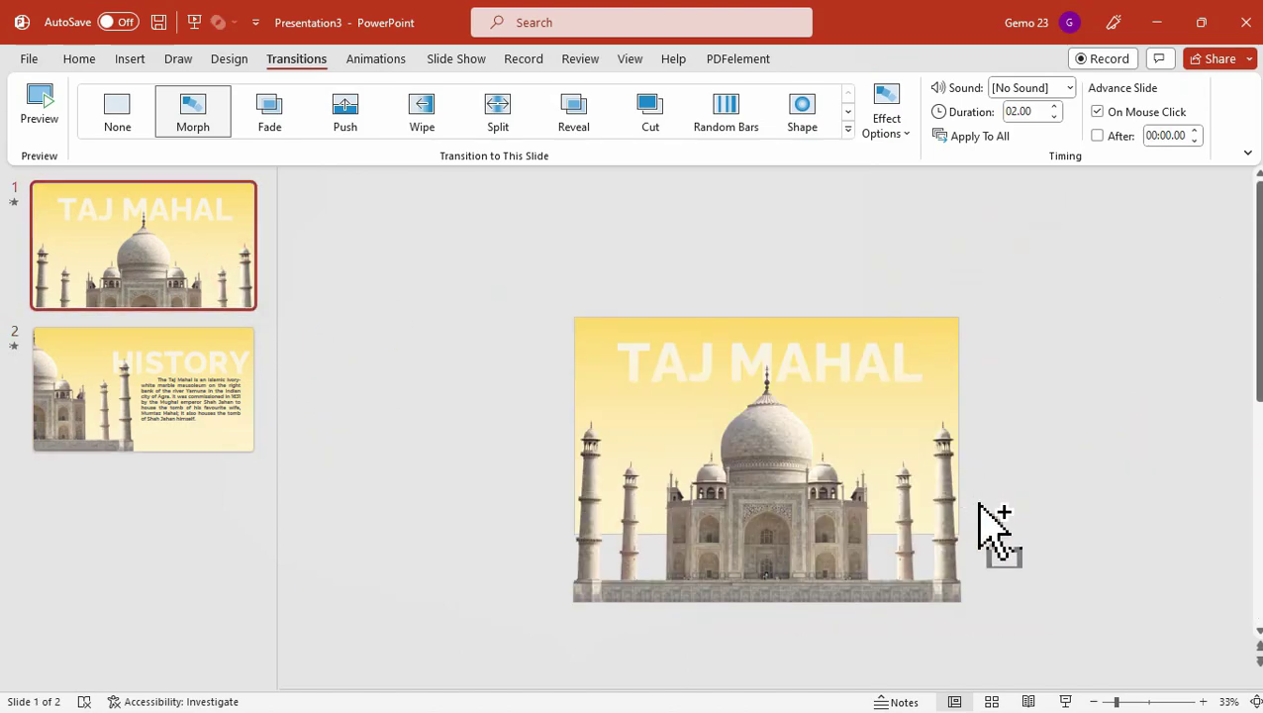
{"action": "key", "text": "ctrl+v"}
{"action": "right_click", "coordinate": [967, 418]}
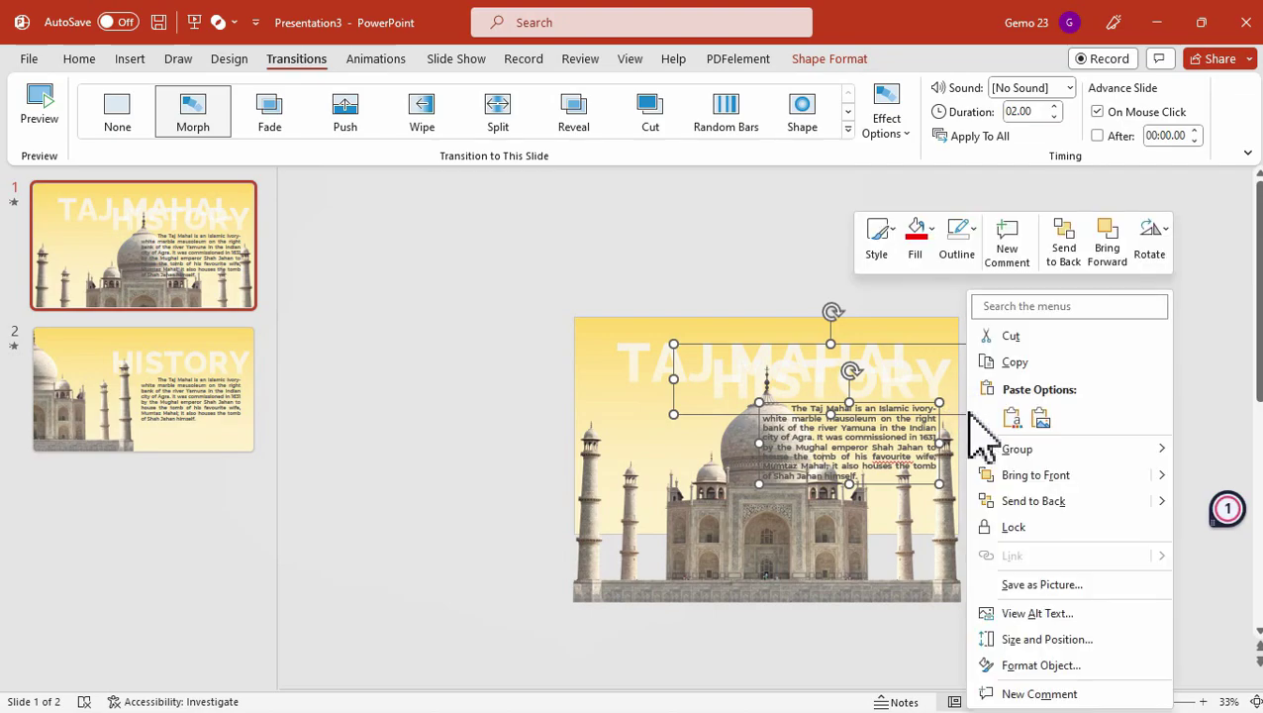
{"action": "left_click", "coordinate": [1039, 501]}
{"action": "left_click_drag", "start_coordinate": [956, 349], "coordinate": [945, 540]}
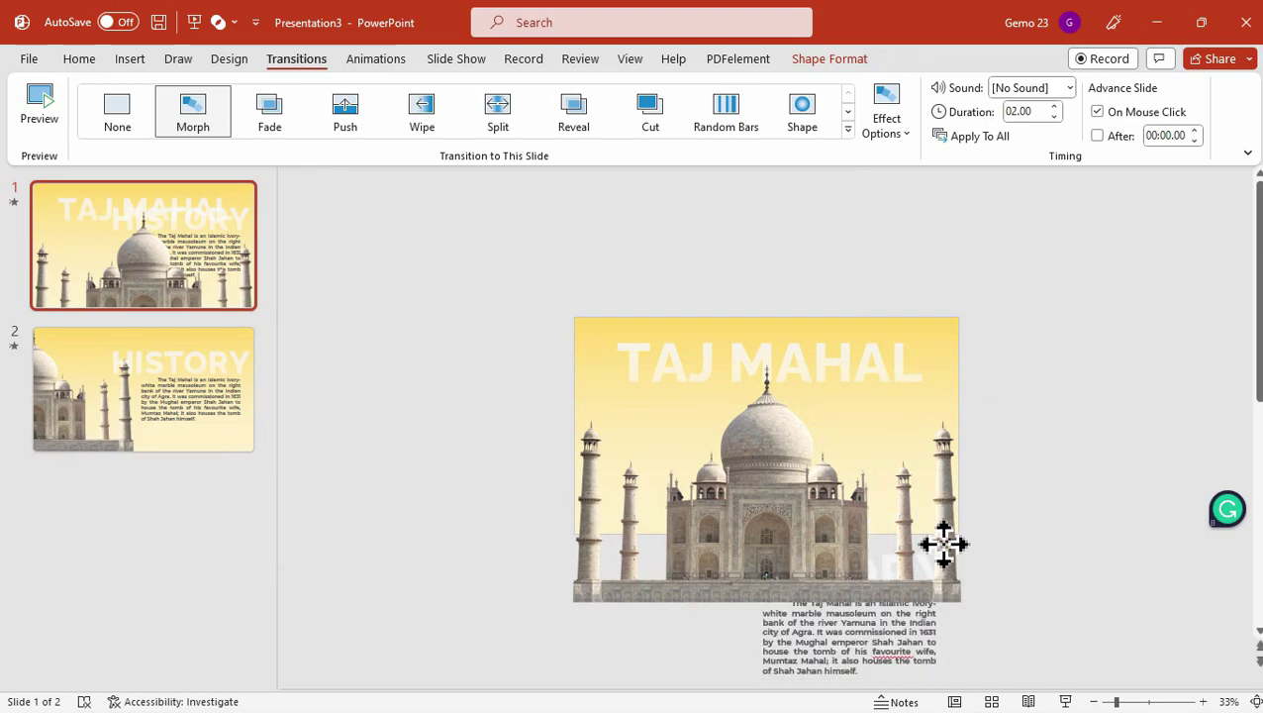
{"action": "left_click", "coordinate": [1122, 435]}
Preview the Morph transition on slide 2 several times.
{"action": "left_click", "coordinate": [197, 399]}
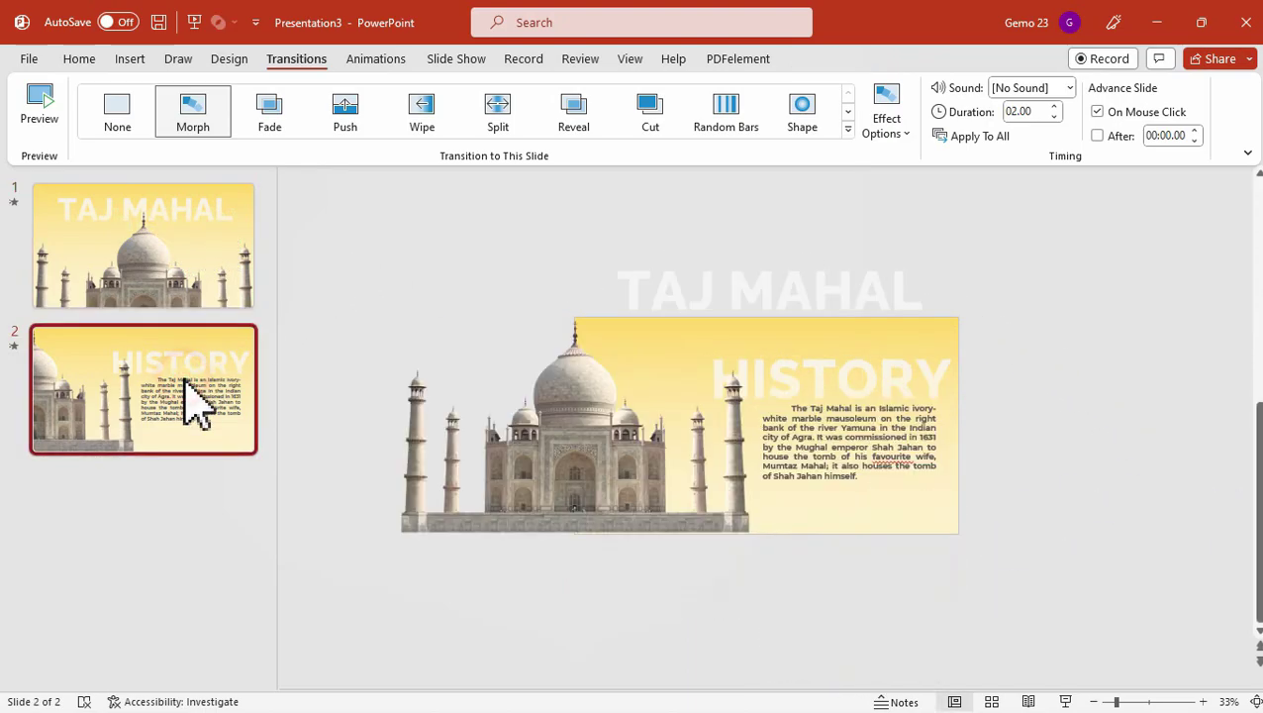
{"action": "left_click", "coordinate": [58, 128]}
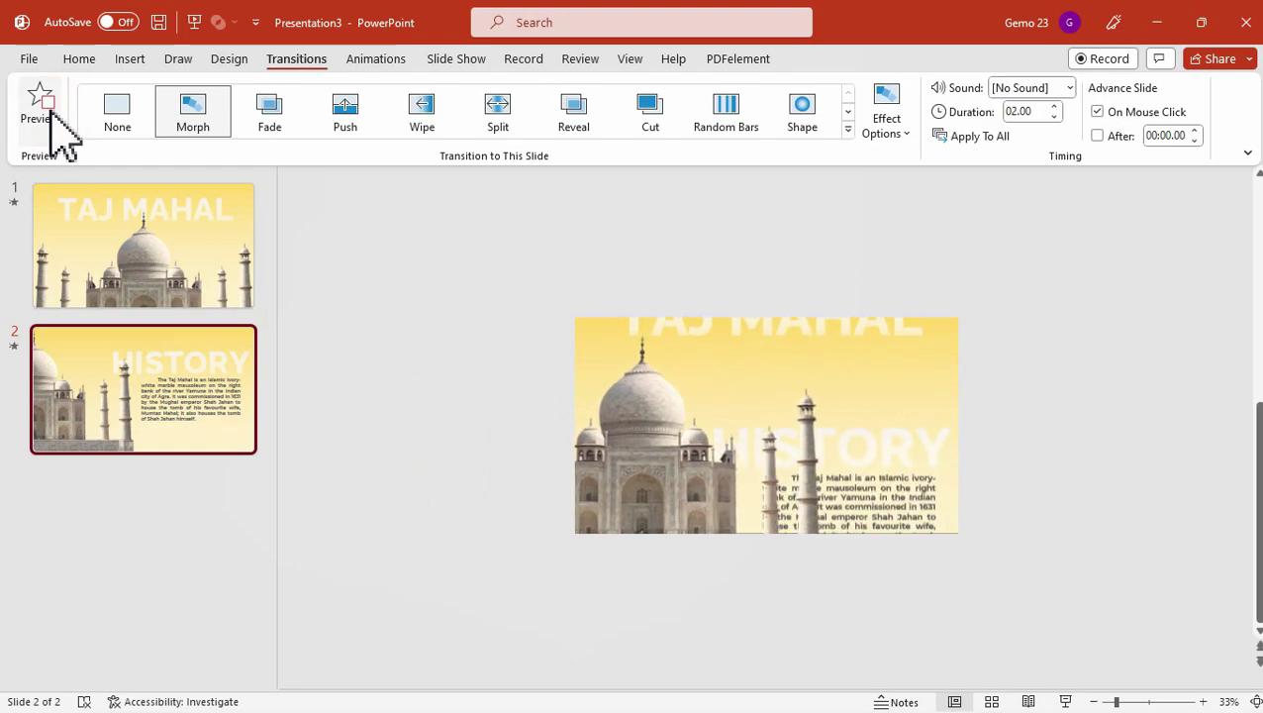
{"action": "left_click", "coordinate": [56, 117]}
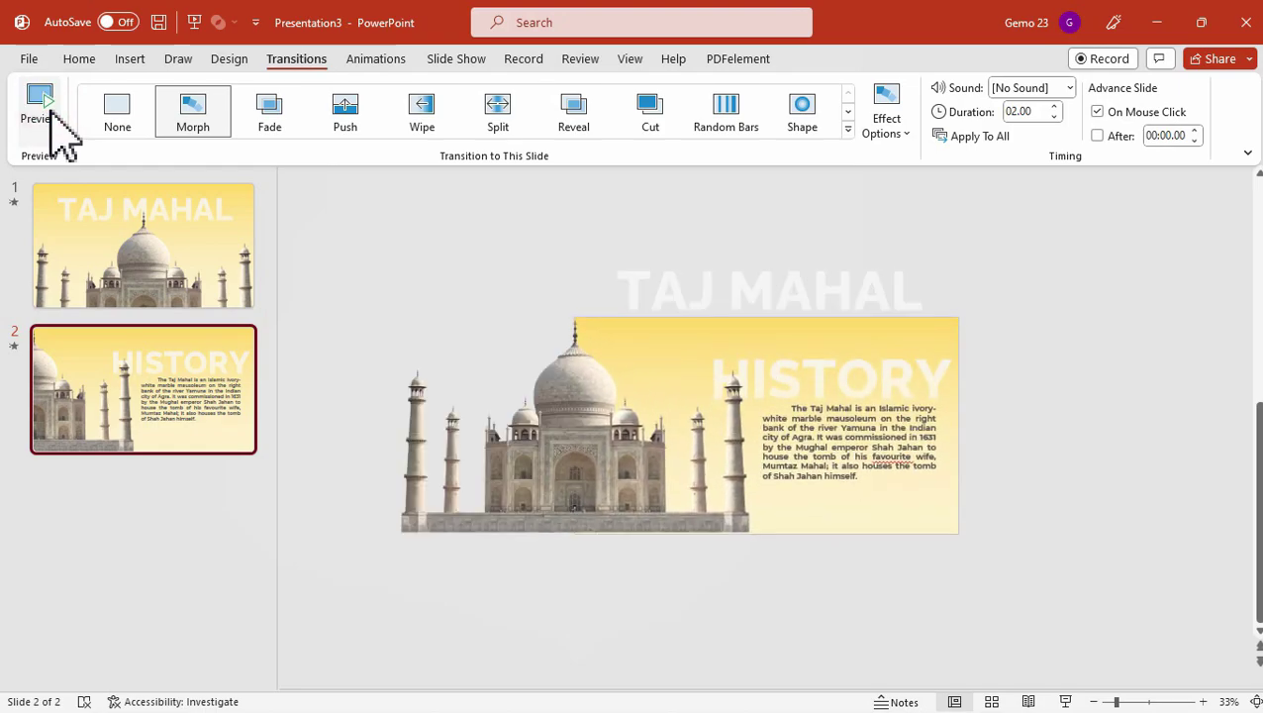
{"action": "left_click", "coordinate": [53, 117]}
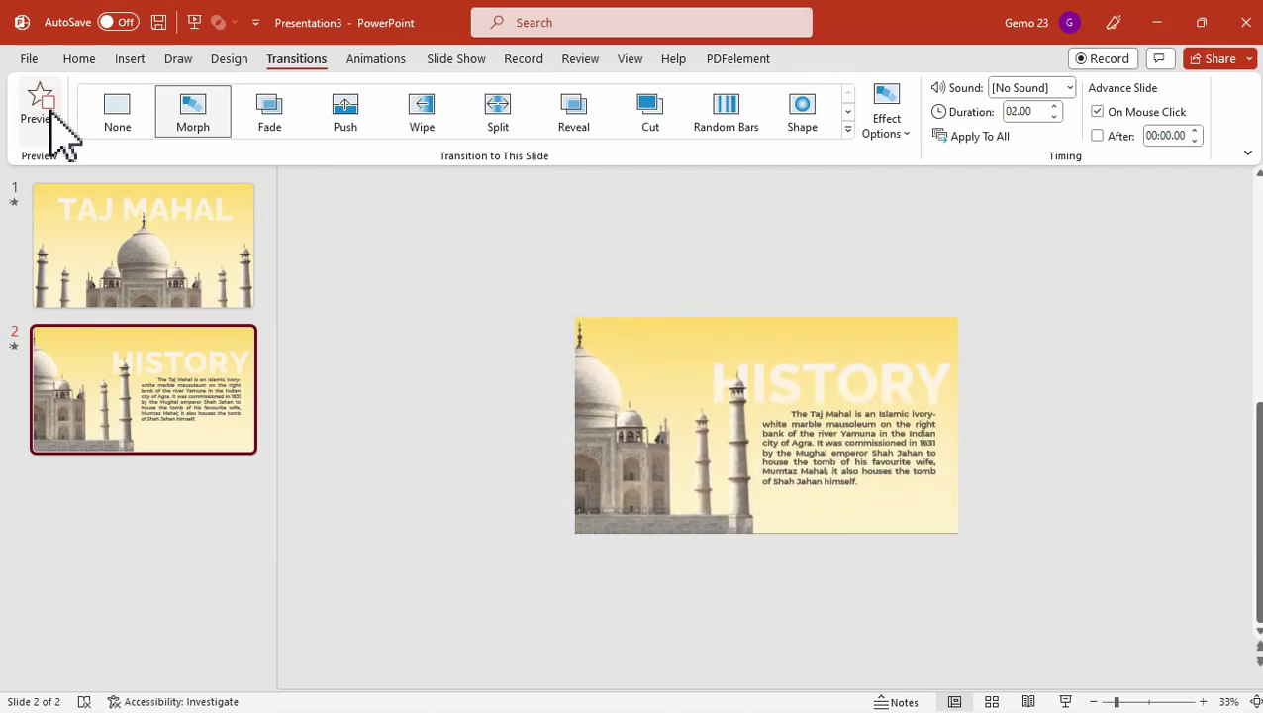
Duplicate slide 2 as a new slide 3 and select its TAJ MAHAL title.
{"action": "right_click", "coordinate": [156, 376]}
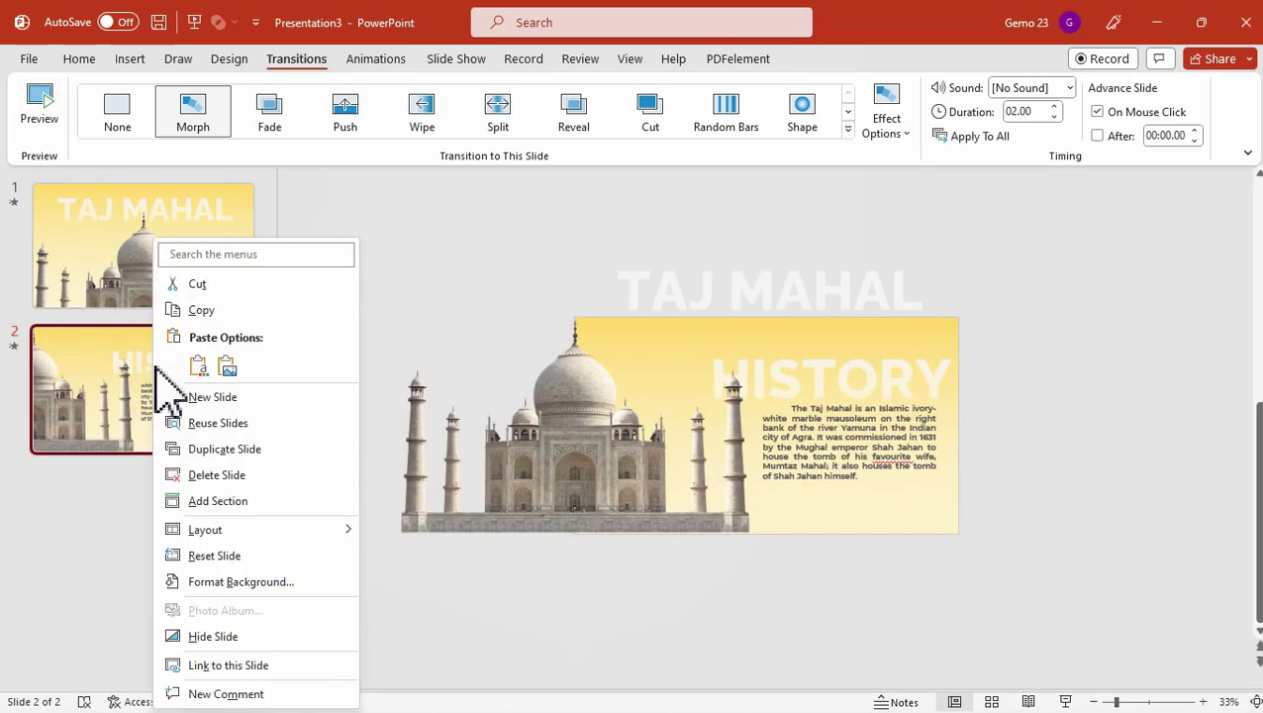
{"action": "left_click", "coordinate": [224, 449]}
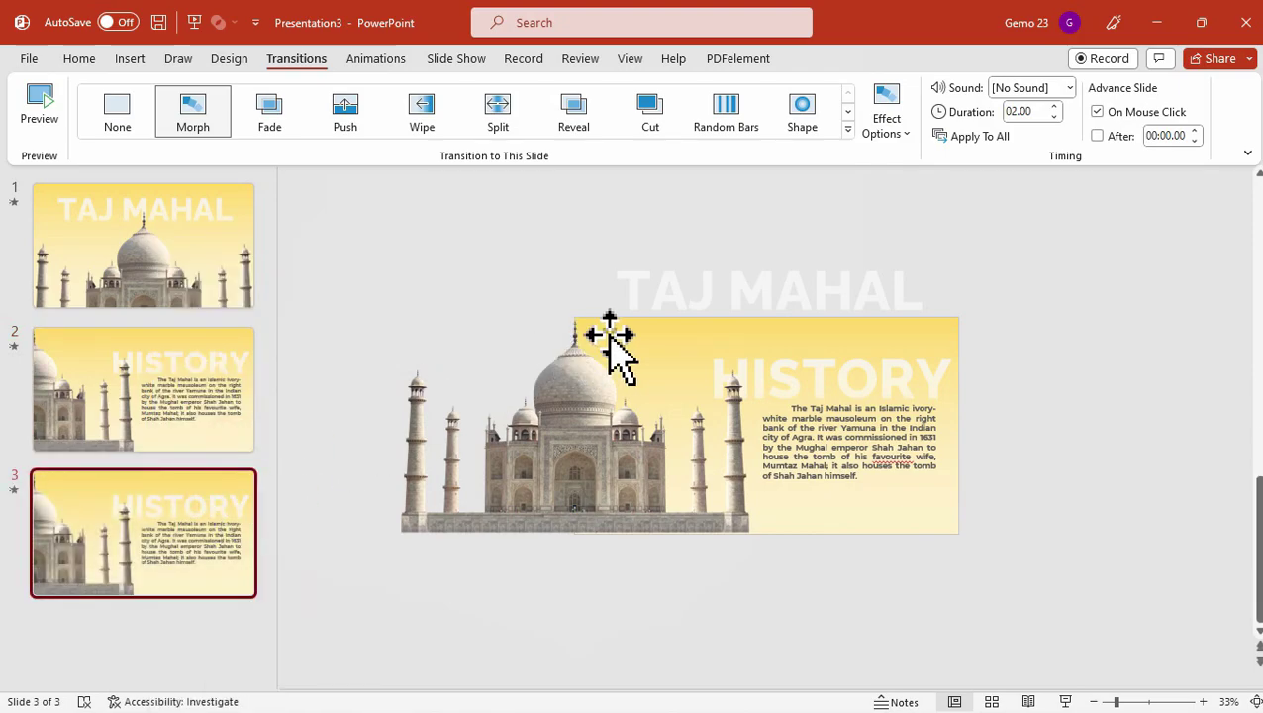
{"action": "left_click", "coordinate": [717, 283]}
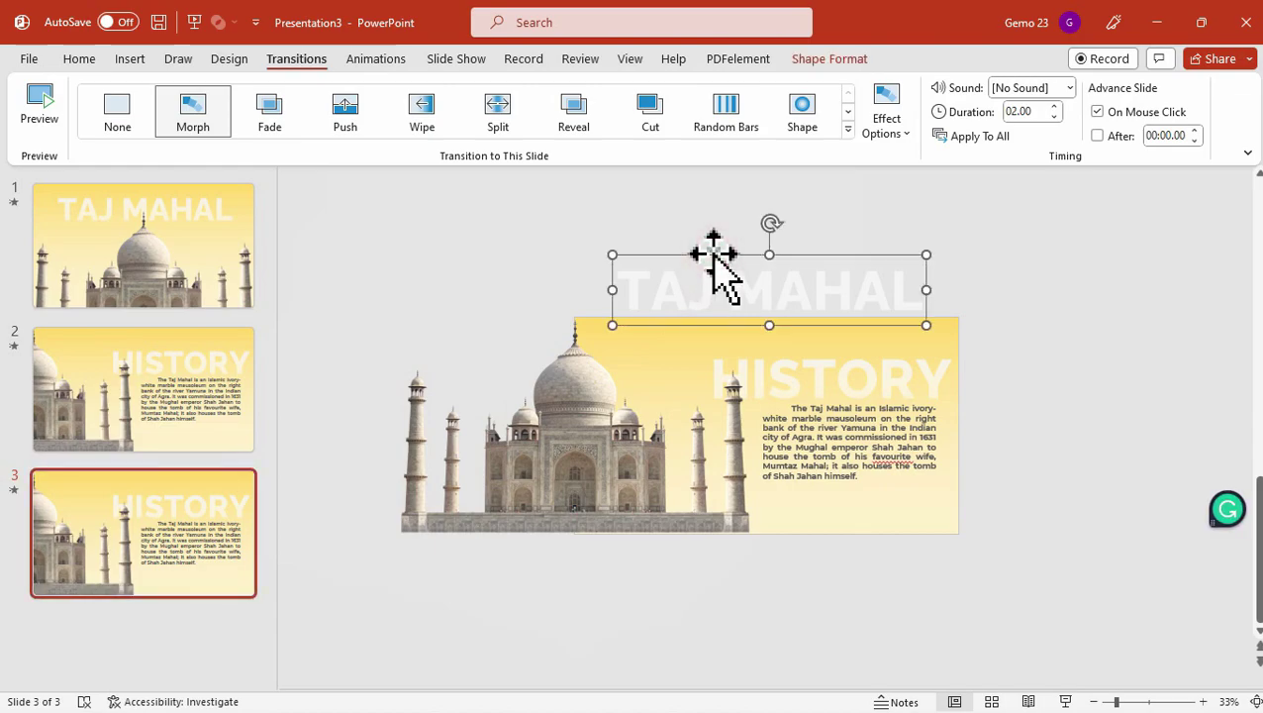
Delete the TAJ MAHAL title, move the HISTORY title and body above slide 3, and preview.
{"action": "key", "text": "Delete"}
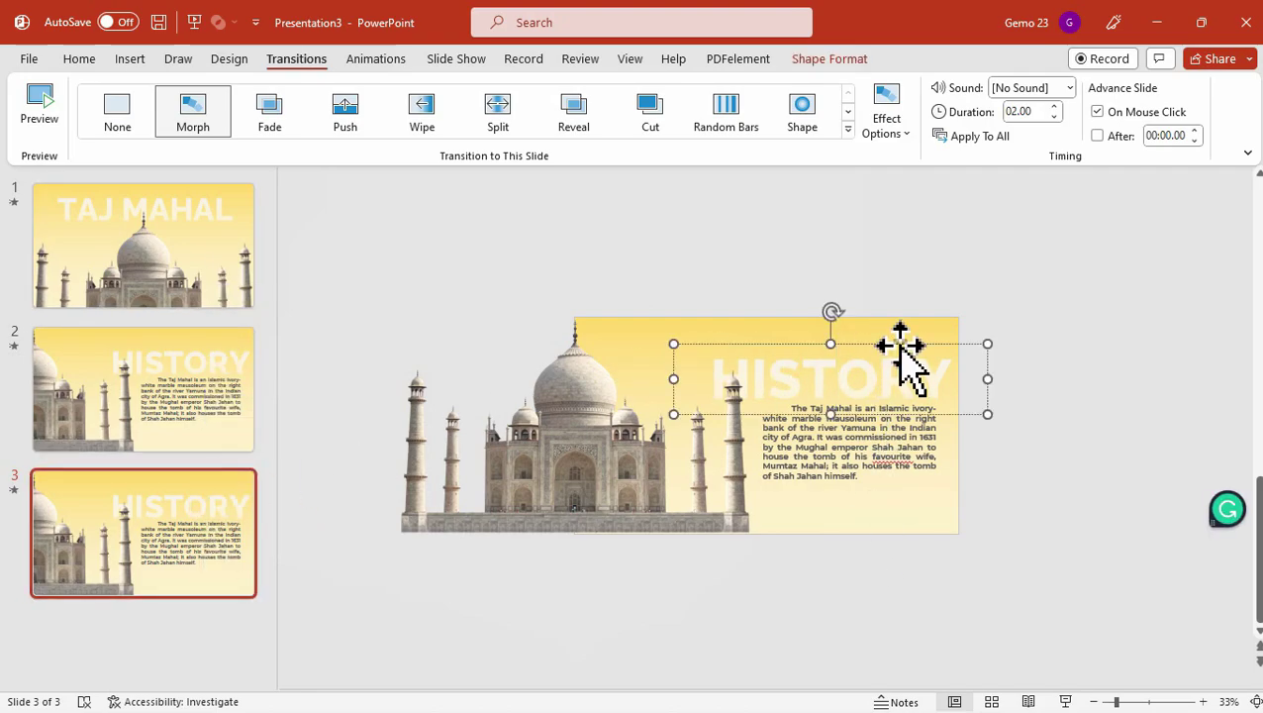
{"action": "left_click", "coordinate": [889, 458], "text": "shift"}
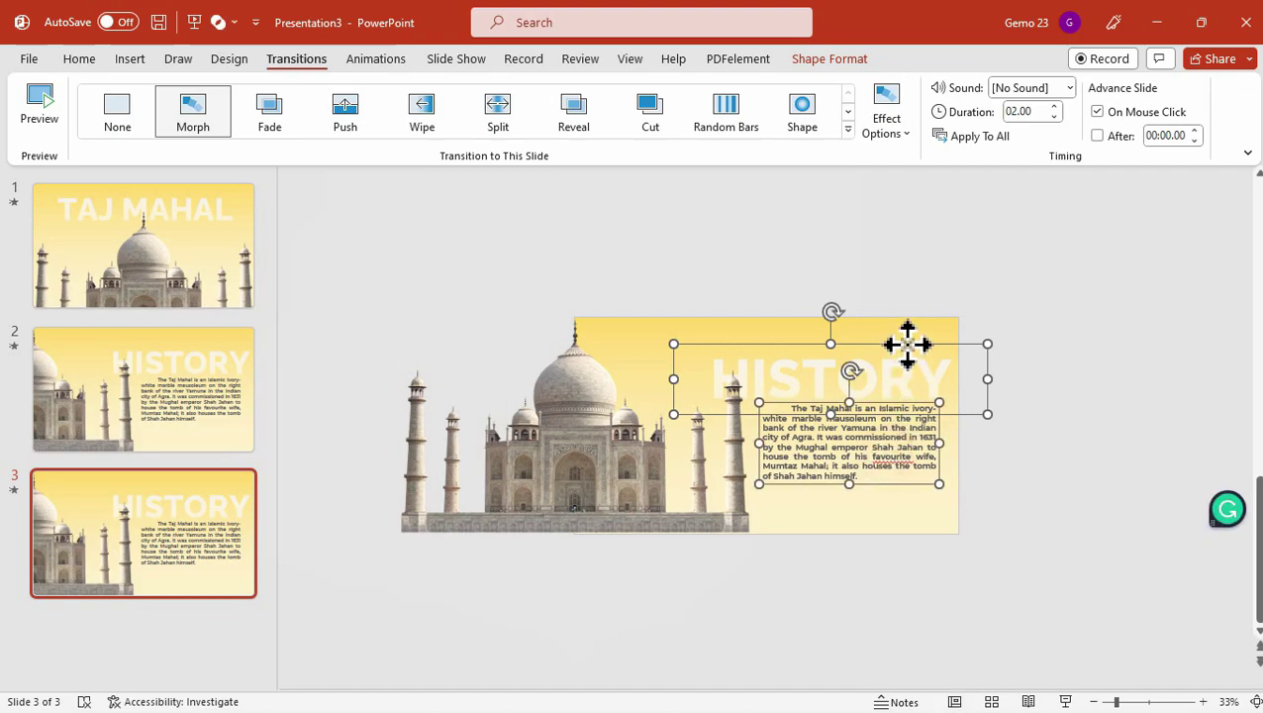
{"action": "left_click_drag", "start_coordinate": [907, 341], "coordinate": [924, 170]}
{"action": "left_click", "coordinate": [225, 488]}
{"action": "left_click", "coordinate": [45, 110]}
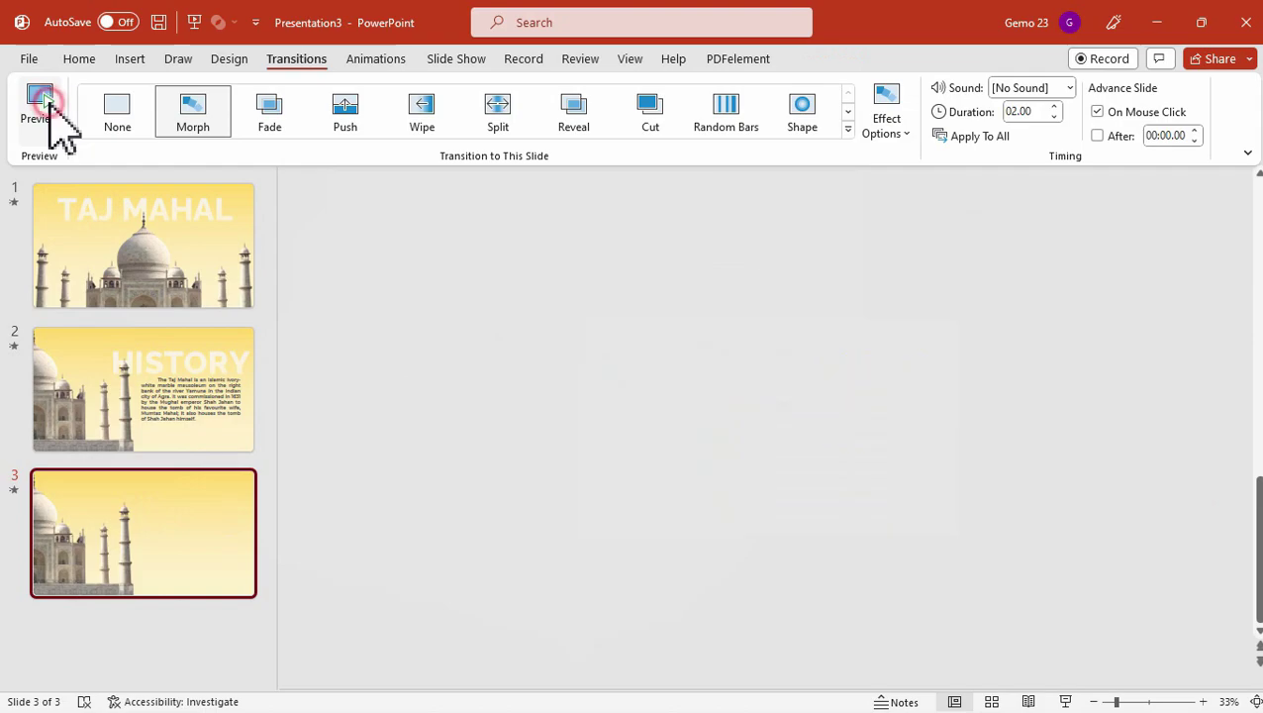
Shift the Taj Mahal picture right, partly off-slide, preview, then paste the LOVERS' TOMB title and couple picture.
{"action": "left_click", "coordinate": [564, 423]}
{"action": "left_click_drag", "start_coordinate": [565, 423], "coordinate": [950, 449]}
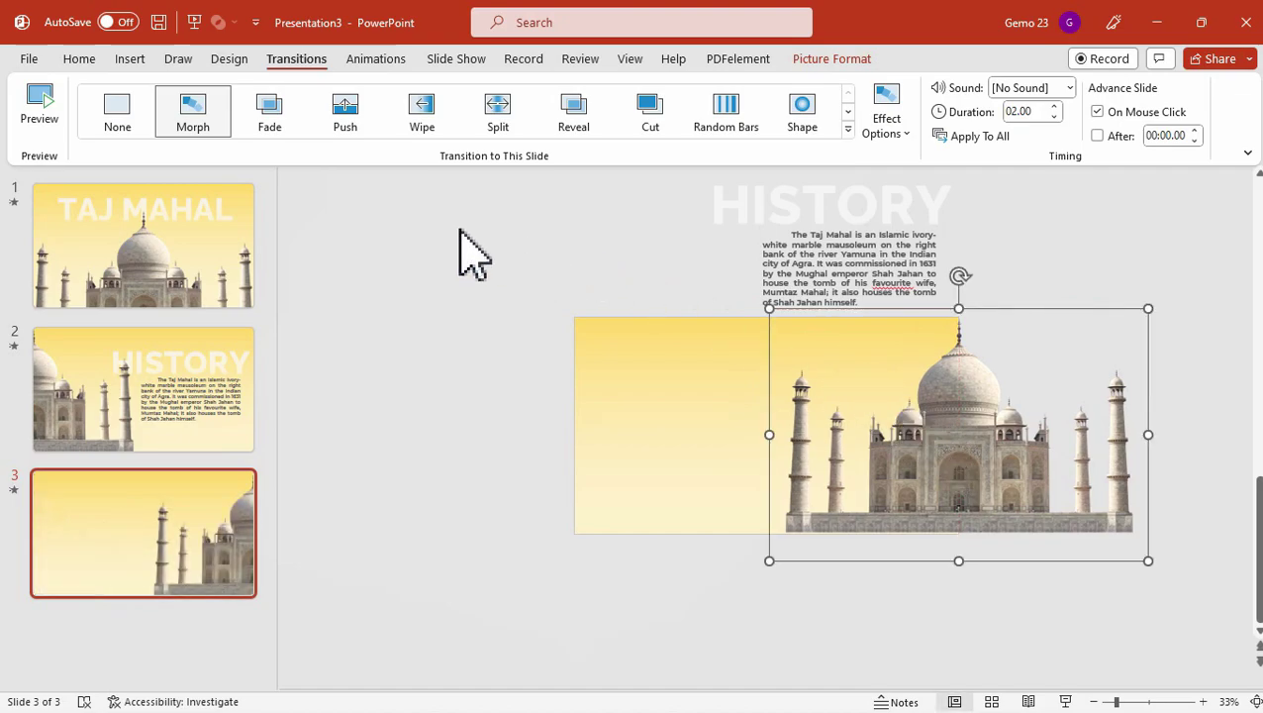
{"action": "left_click_drag", "start_coordinate": [945, 421], "coordinate": [930, 386]}
{"action": "left_click", "coordinate": [639, 253]}
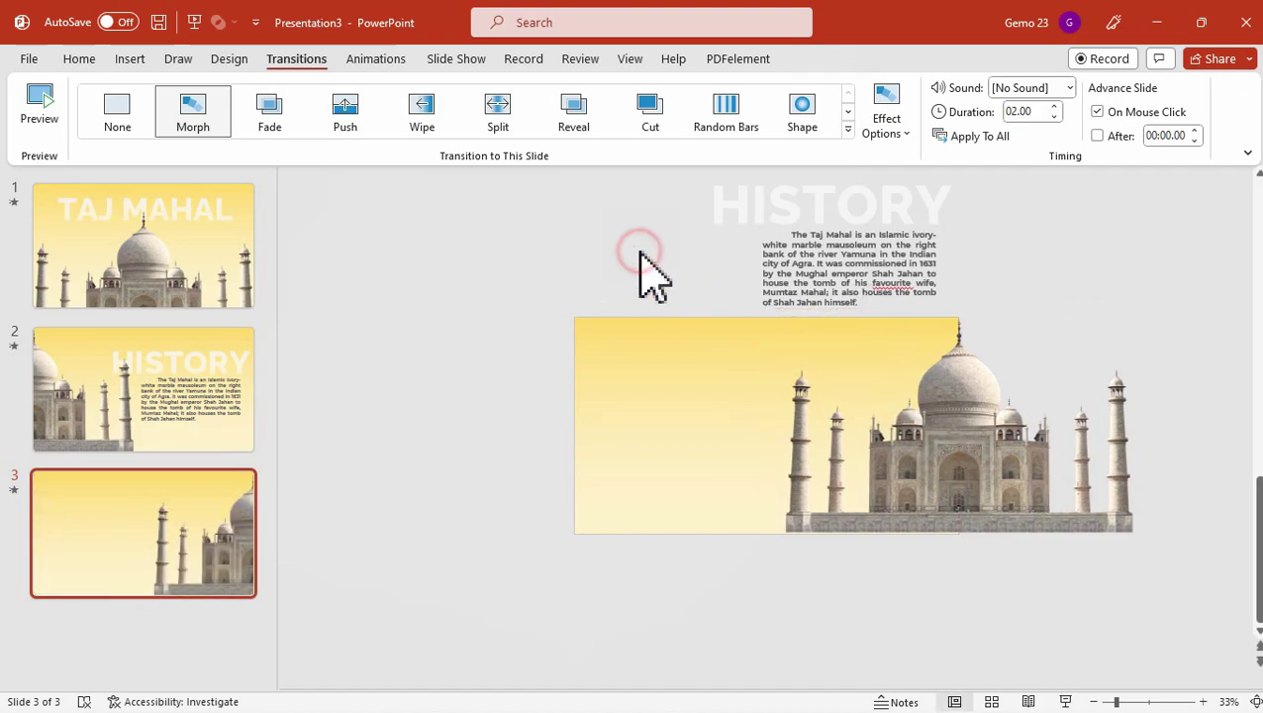
{"action": "left_click", "coordinate": [51, 116]}
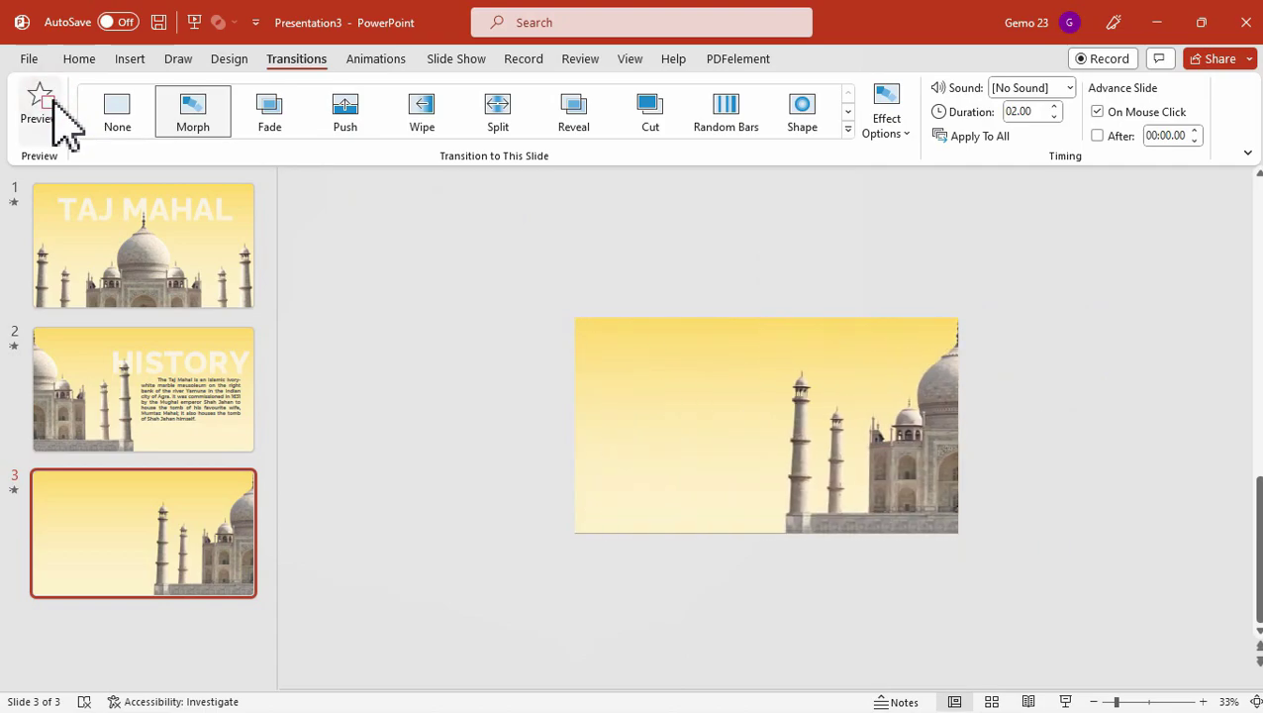
{"action": "key", "text": "ctrl+v"}
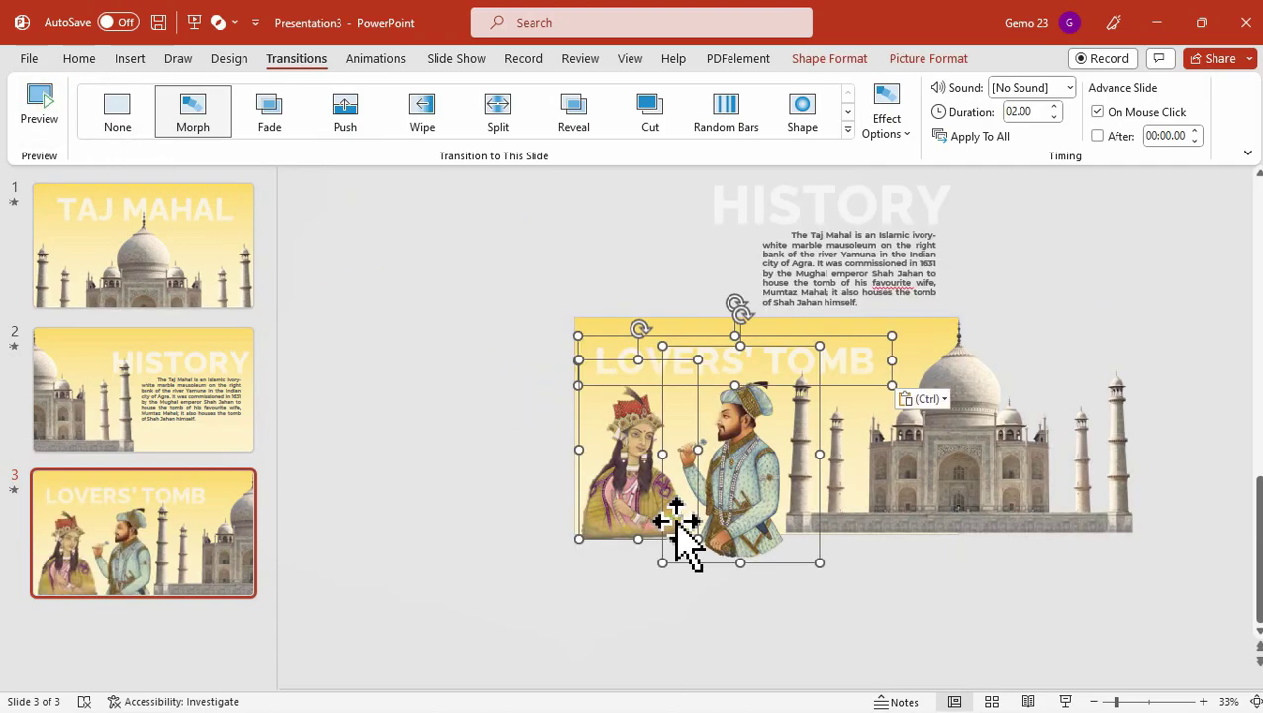
Check the figure pictures on slide 3 and preview its Morph transition twice.
{"action": "scroll", "coordinate": [762, 569], "scroll_direction": "up", "scroll_amount": 2, "text": "ctrl"}
{"action": "left_click", "coordinate": [502, 542]}
{"action": "left_click", "coordinate": [479, 473]}
{"action": "left_click", "coordinate": [623, 354]}
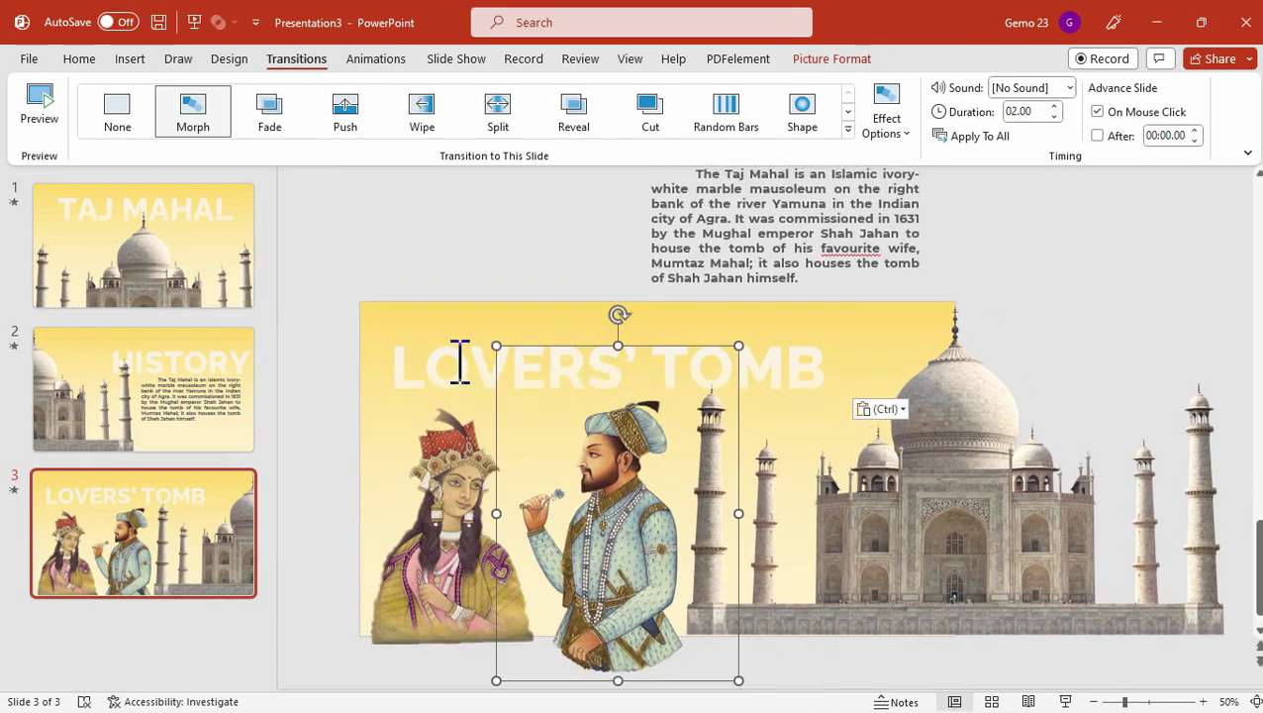
{"action": "left_click", "coordinate": [501, 260]}
{"action": "left_click", "coordinate": [39, 109]}
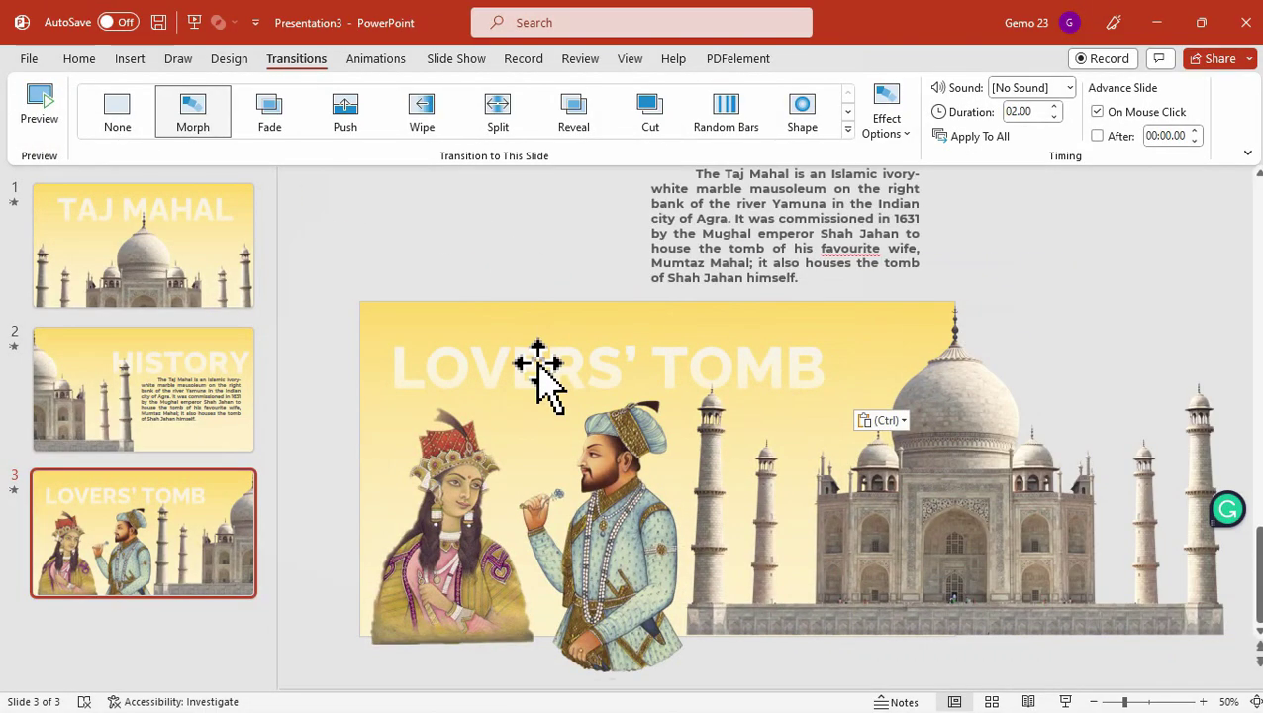
{"action": "left_click", "coordinate": [49, 117]}
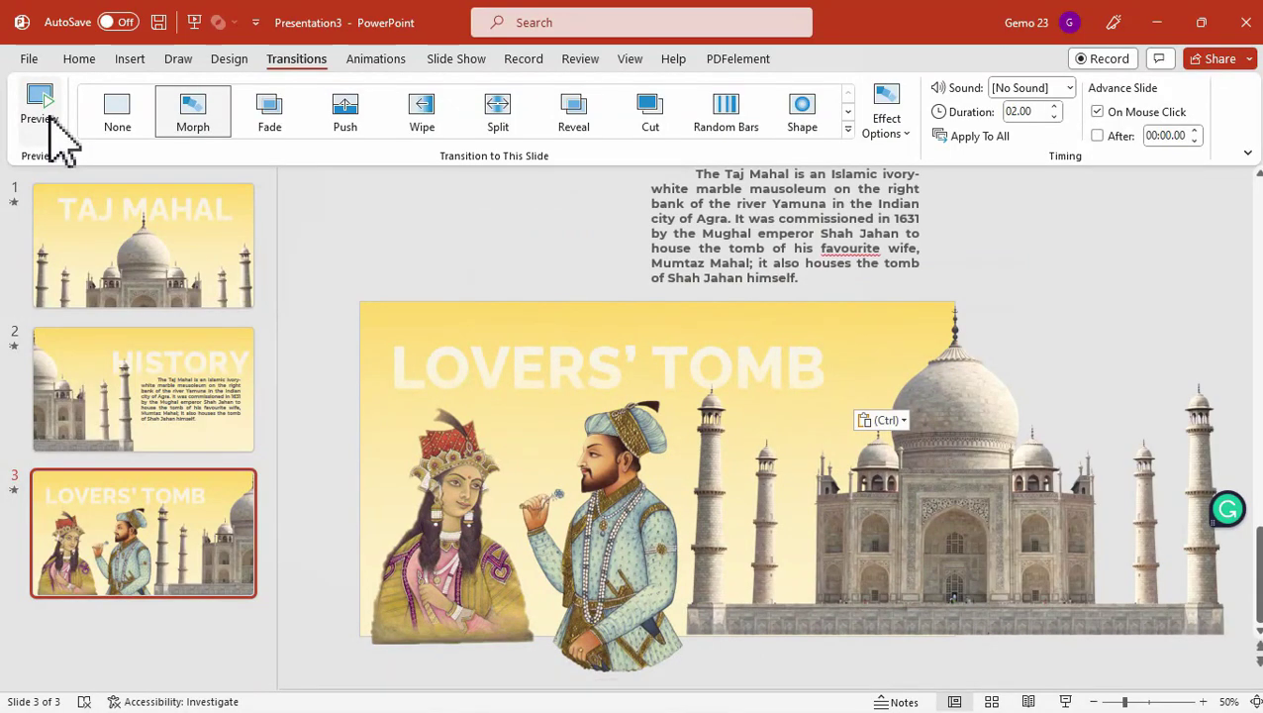
Copy the man and woman pictures with the LOVERS' TOMB title, then go to slide 2.
{"action": "left_click", "coordinate": [531, 368]}
{"action": "left_click", "coordinate": [453, 503], "text": "shift"}
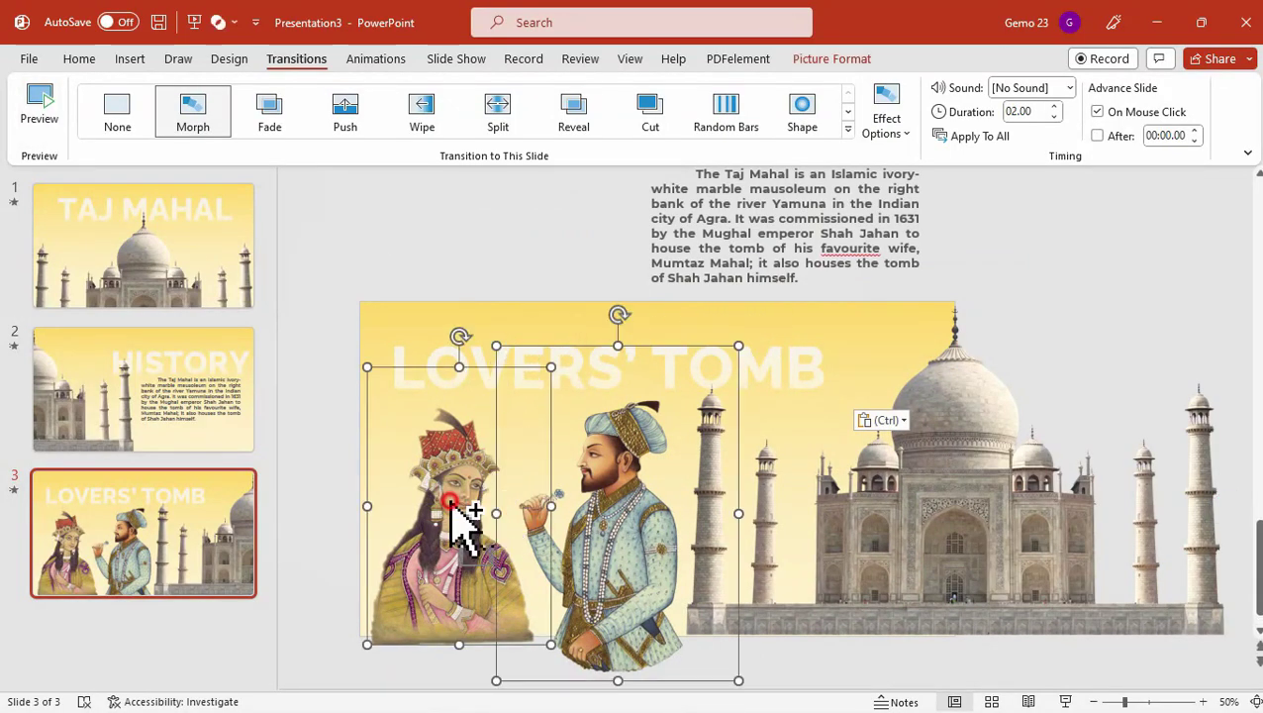
{"action": "left_click", "coordinate": [413, 347], "text": "shift"}
{"action": "right_click", "coordinate": [445, 485]}
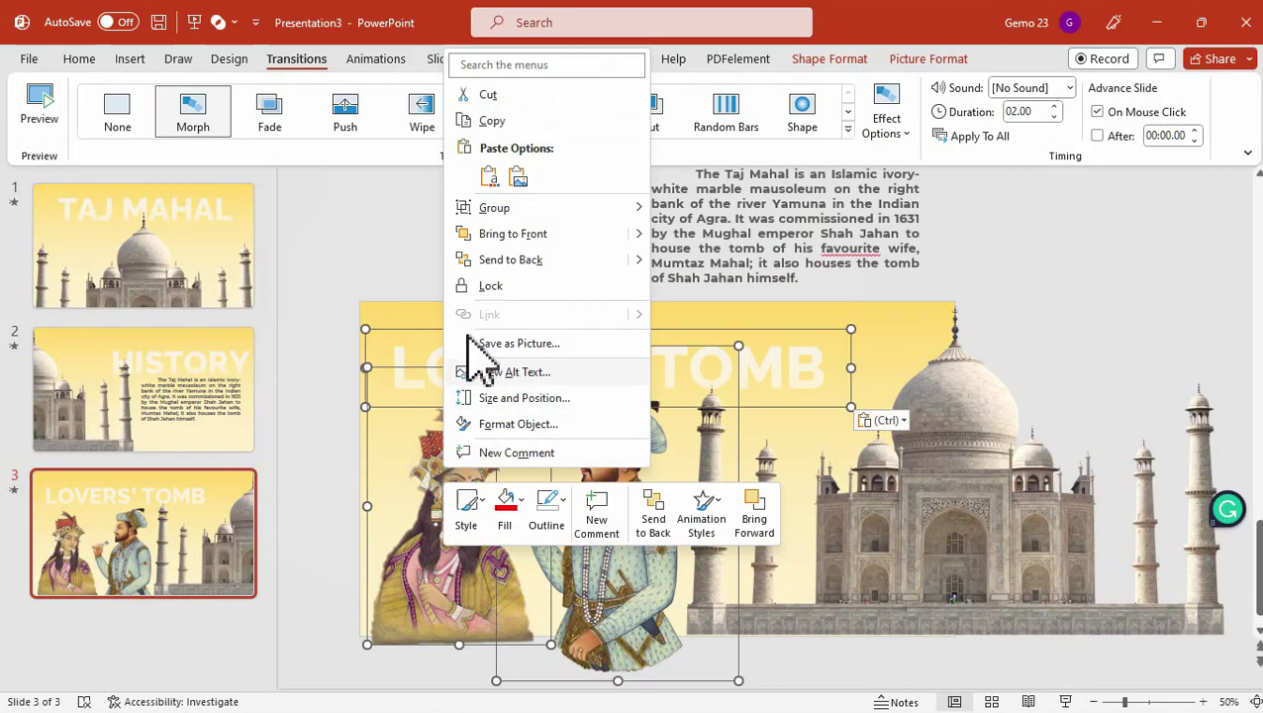
{"action": "left_click", "coordinate": [515, 127]}
{"action": "left_click", "coordinate": [127, 381]}
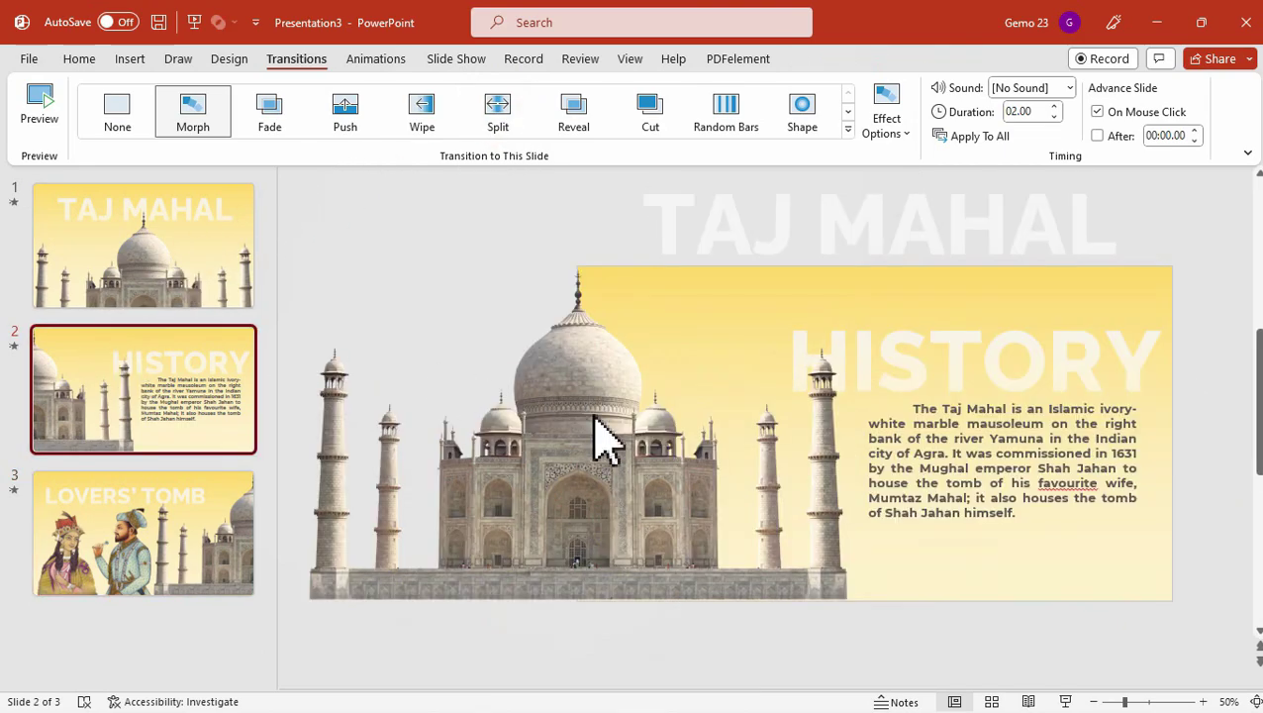
Paste the title and figures onto slide 2 and move both figure pictures below the slide.
{"action": "scroll", "coordinate": [584, 388], "scroll_direction": "down", "scroll_amount": 2, "text": "ctrl"}
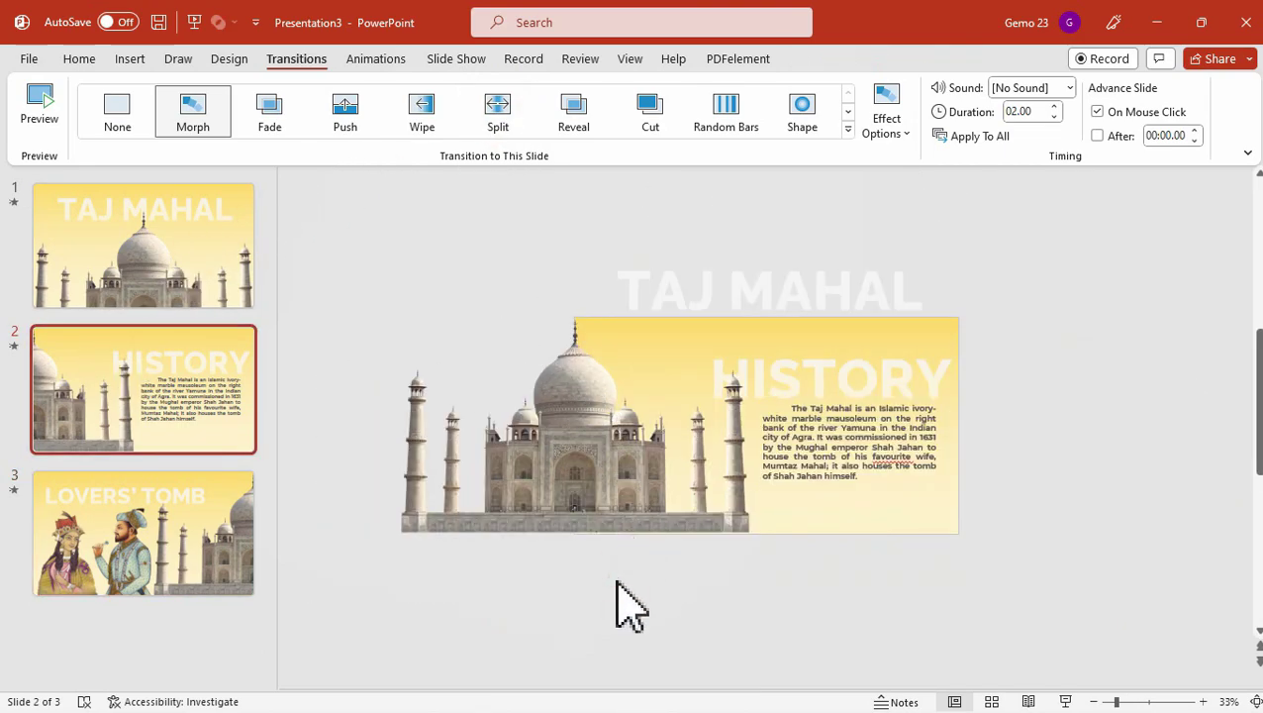
{"action": "key", "text": "ctrl+v"}
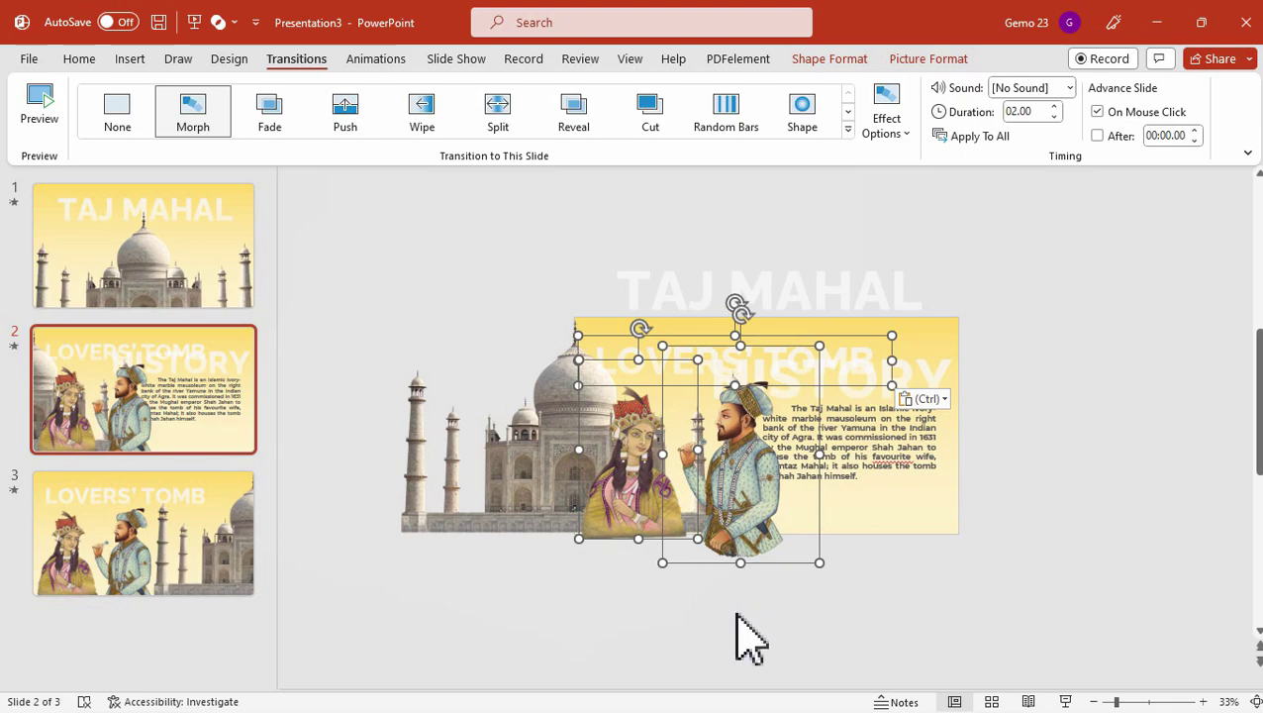
{"action": "left_click", "coordinate": [740, 633]}
{"action": "left_click", "coordinate": [739, 466]}
{"action": "left_click_drag", "start_coordinate": [738, 465], "coordinate": [711, 620]}
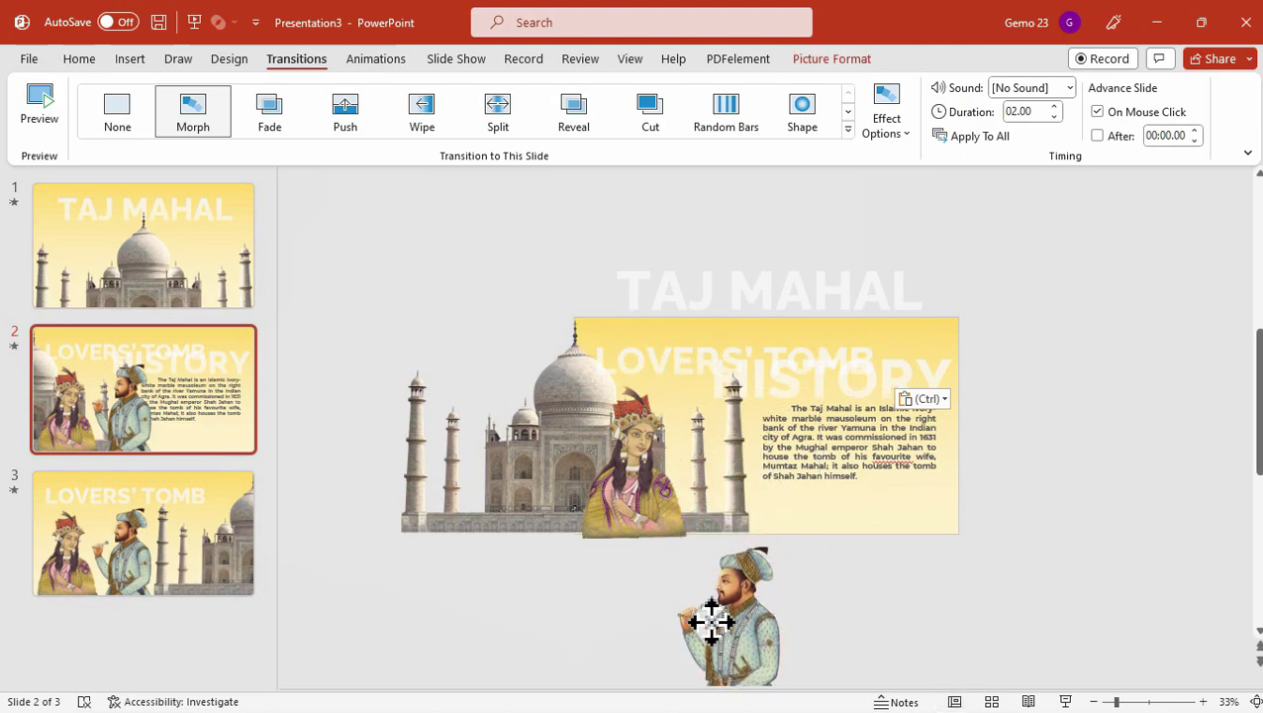
{"action": "scroll", "coordinate": [682, 493], "scroll_direction": "down", "scroll_amount": 1}
{"action": "left_click_drag", "start_coordinate": [642, 403], "coordinate": [606, 570]}
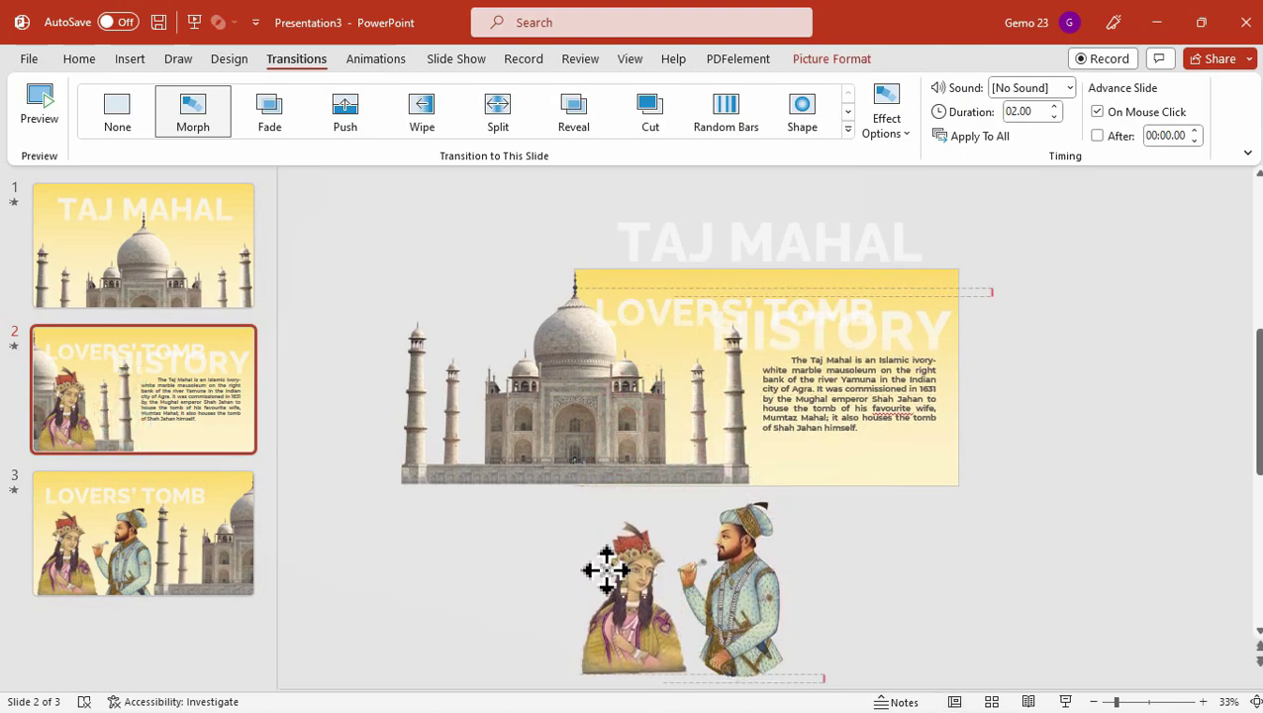
Move the LOVERS' TOMB title off slide 2's left edge and send it to back.
{"action": "left_click", "coordinate": [695, 309]}
{"action": "left_click_drag", "start_coordinate": [777, 297], "coordinate": [461, 295]}
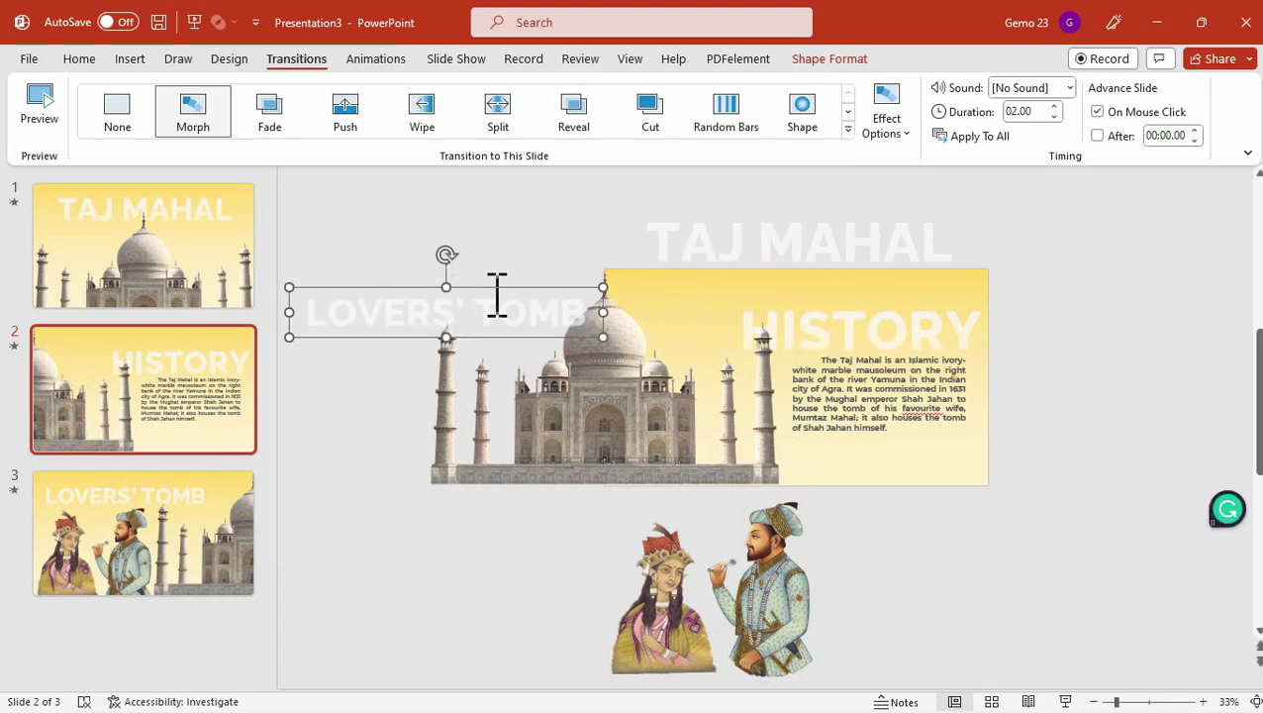
{"action": "right_click", "coordinate": [490, 288]}
{"action": "left_click", "coordinate": [546, 388]}
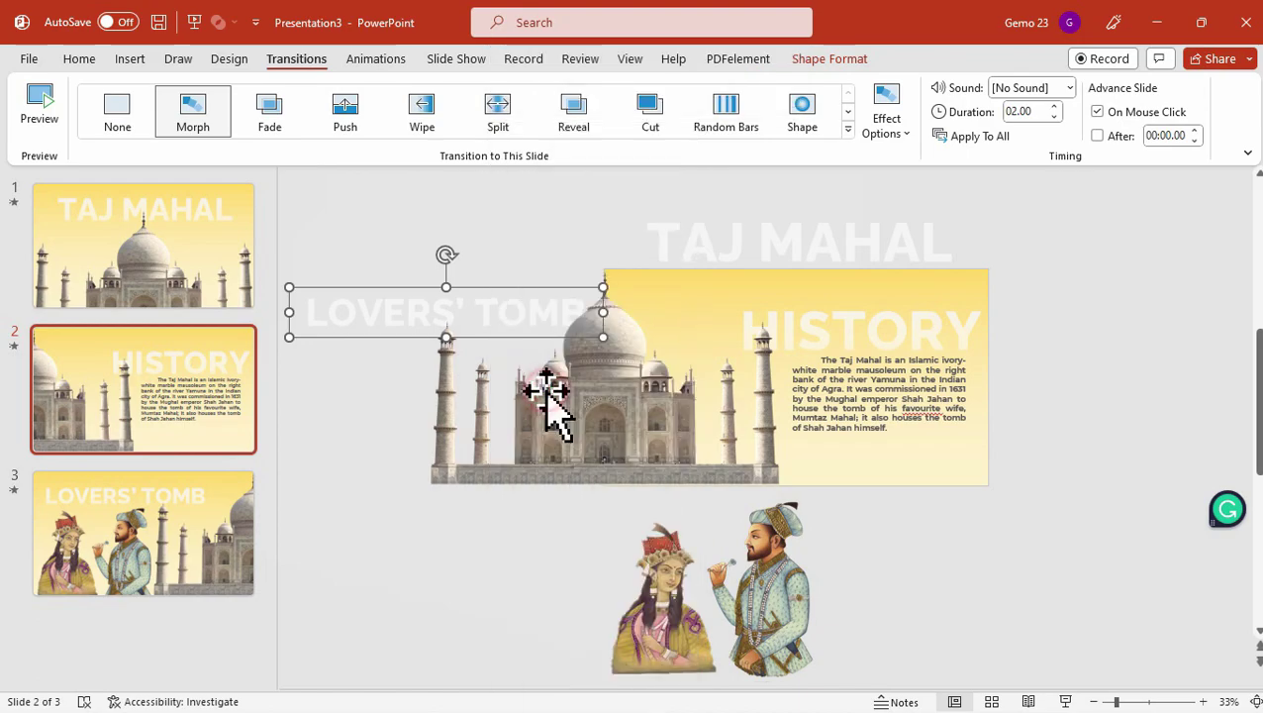
{"action": "left_click", "coordinate": [534, 255]}
{"action": "left_click", "coordinate": [698, 584]}
{"action": "left_click", "coordinate": [727, 574]}
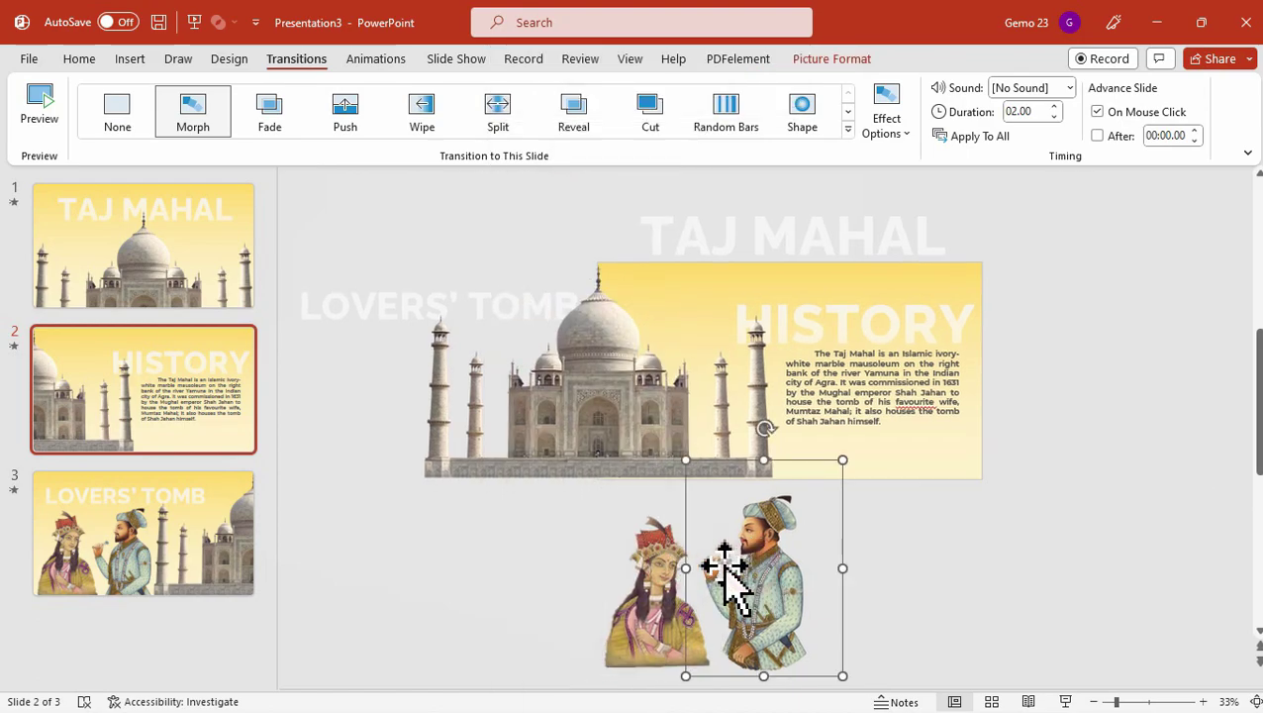
Preview slide 3's Morph several times, then bring its Taj Mahal picture forward.
{"action": "left_click", "coordinate": [197, 563]}
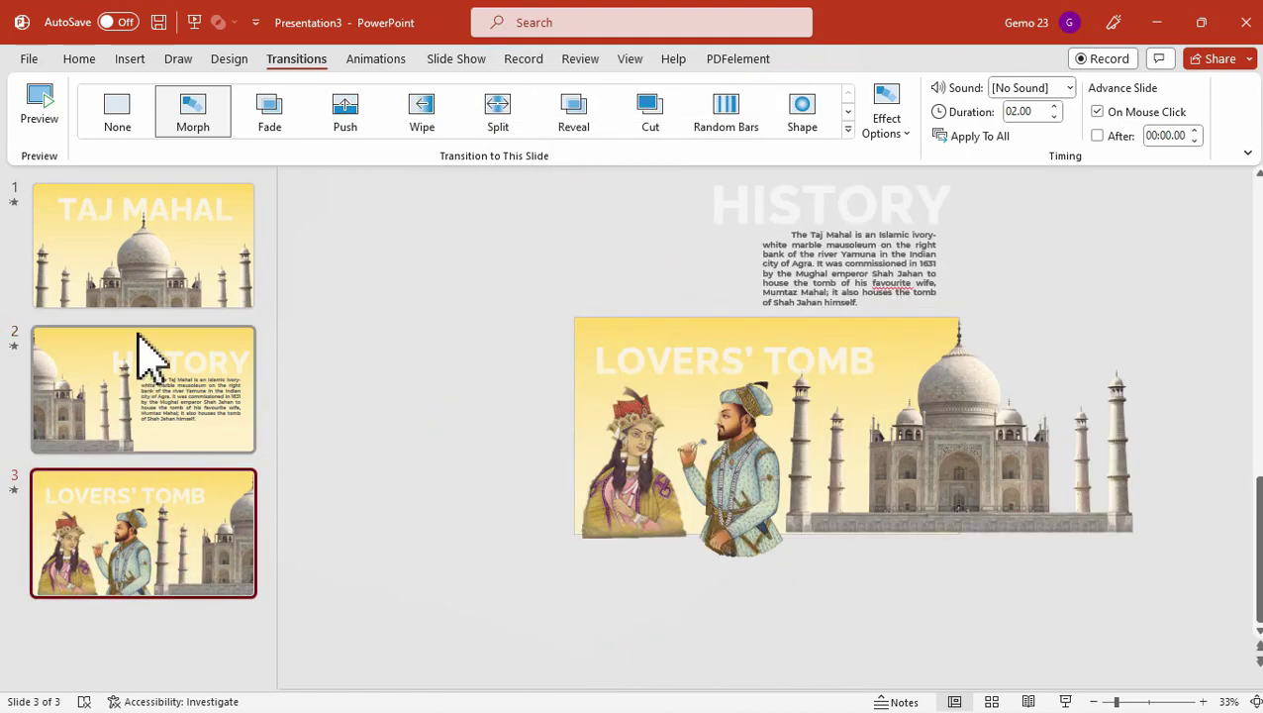
{"action": "left_click", "coordinate": [42, 113]}
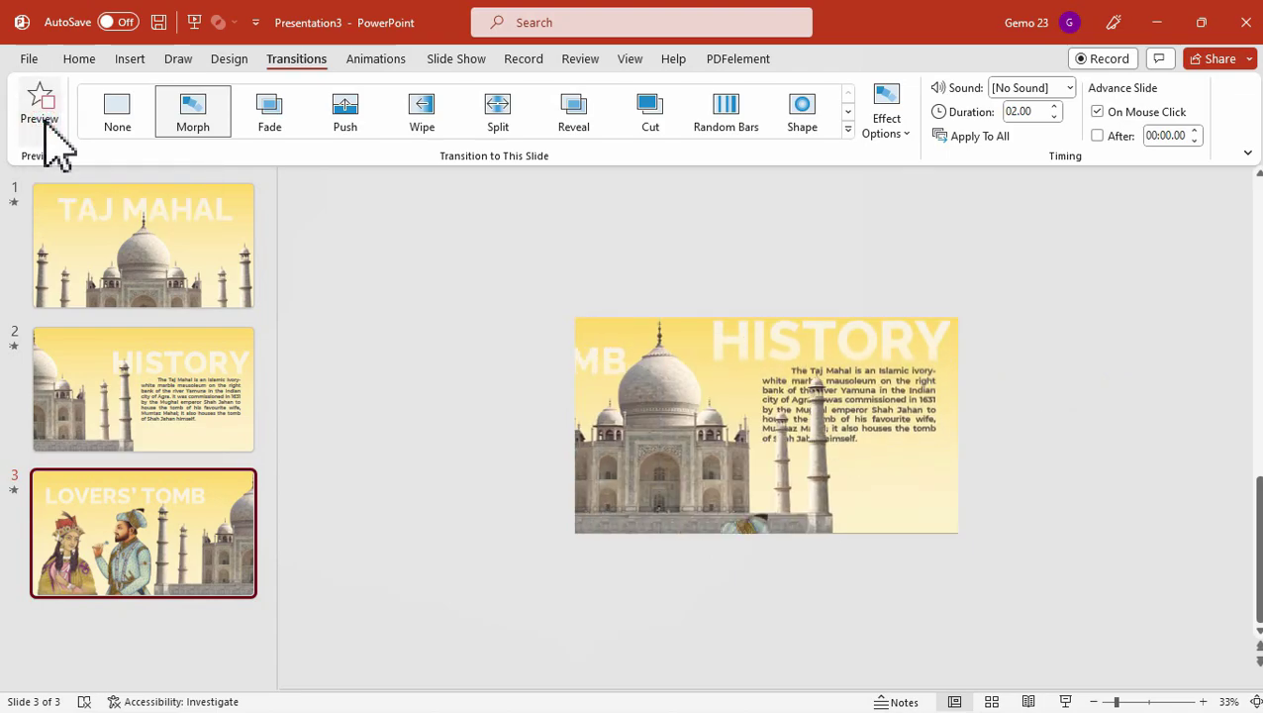
{"action": "left_click", "coordinate": [42, 114]}
{"action": "left_click", "coordinate": [41, 114]}
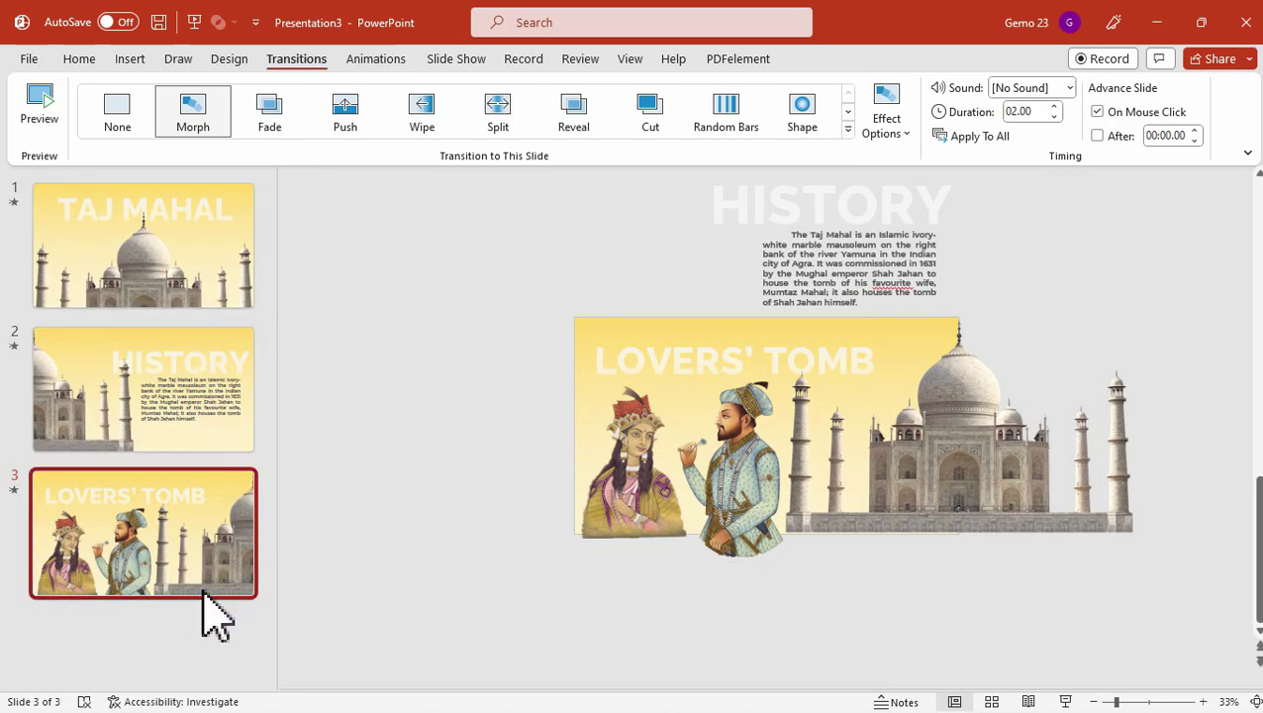
{"action": "left_click", "coordinate": [963, 439]}
{"action": "right_click", "coordinate": [963, 438]}
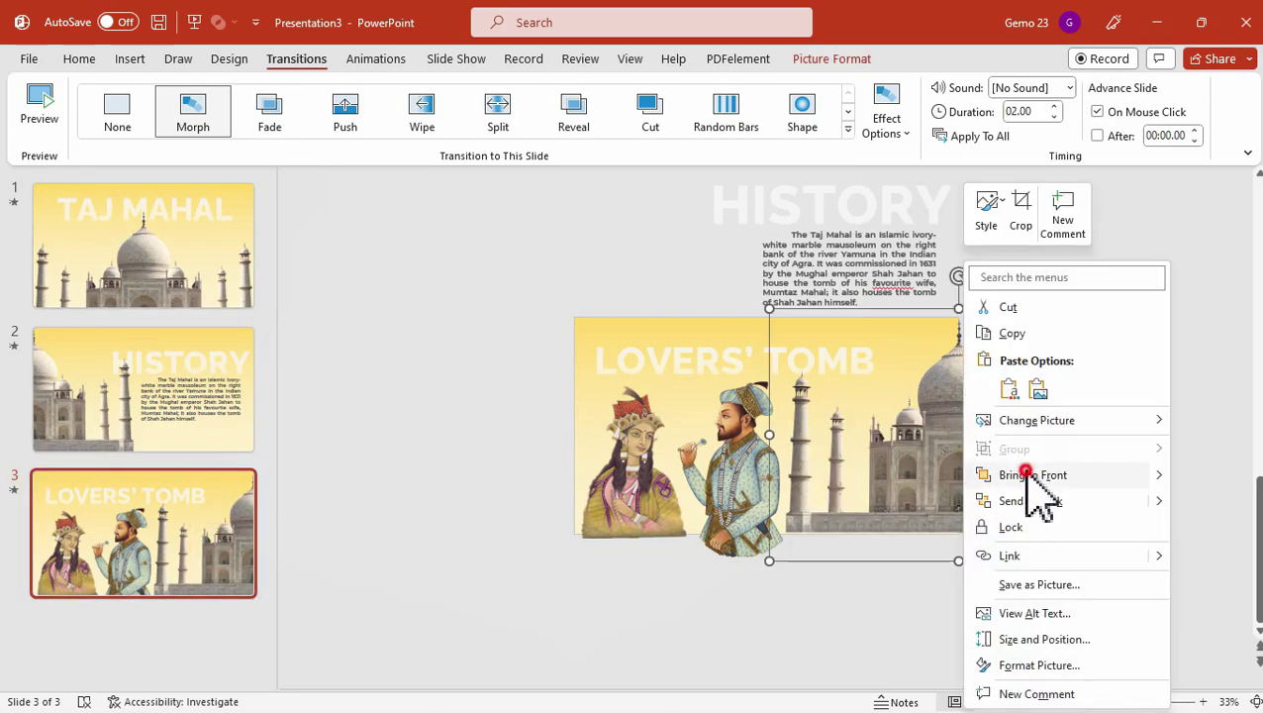
{"action": "left_click", "coordinate": [1044, 485]}
Inspect slide 2's Taj Mahal picture, replay slide 3's Morph, then select slide 2's woman picture.
{"action": "left_click", "coordinate": [160, 378]}
{"action": "left_click", "coordinate": [572, 380]}
{"action": "right_click", "coordinate": [574, 386]}
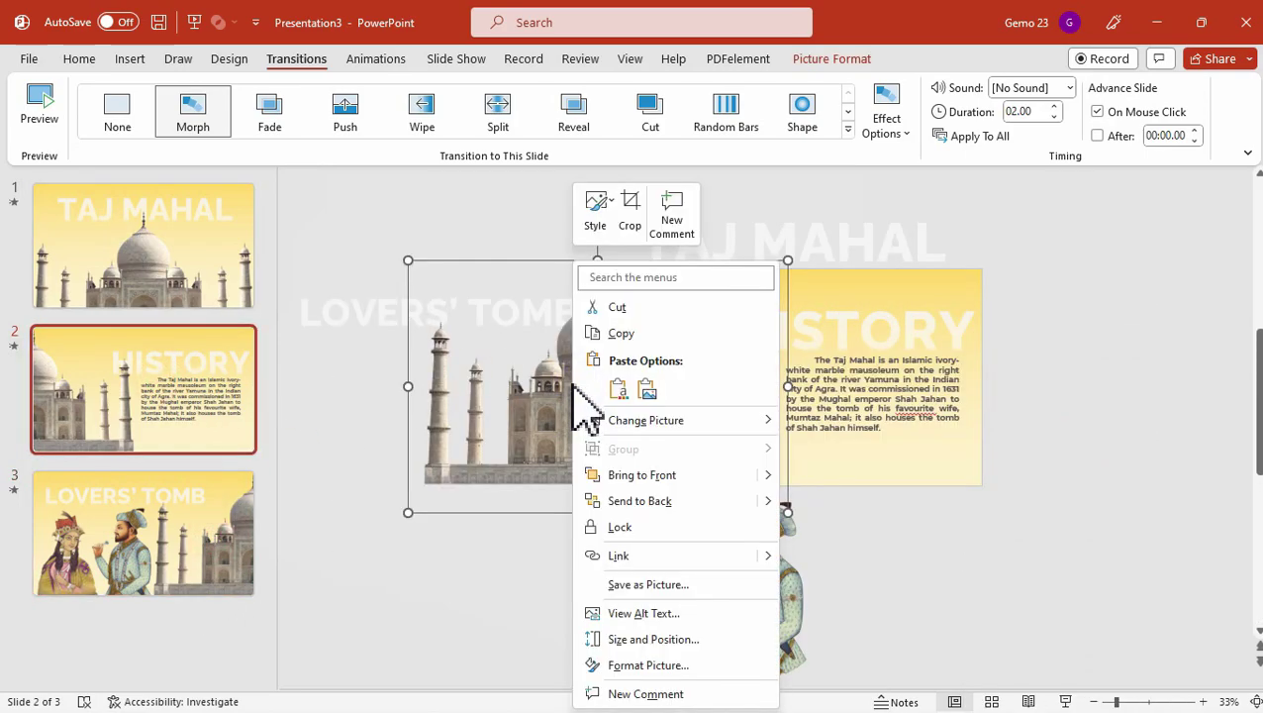
{"action": "key", "text": "Escape"}
{"action": "left_click", "coordinate": [99, 549]}
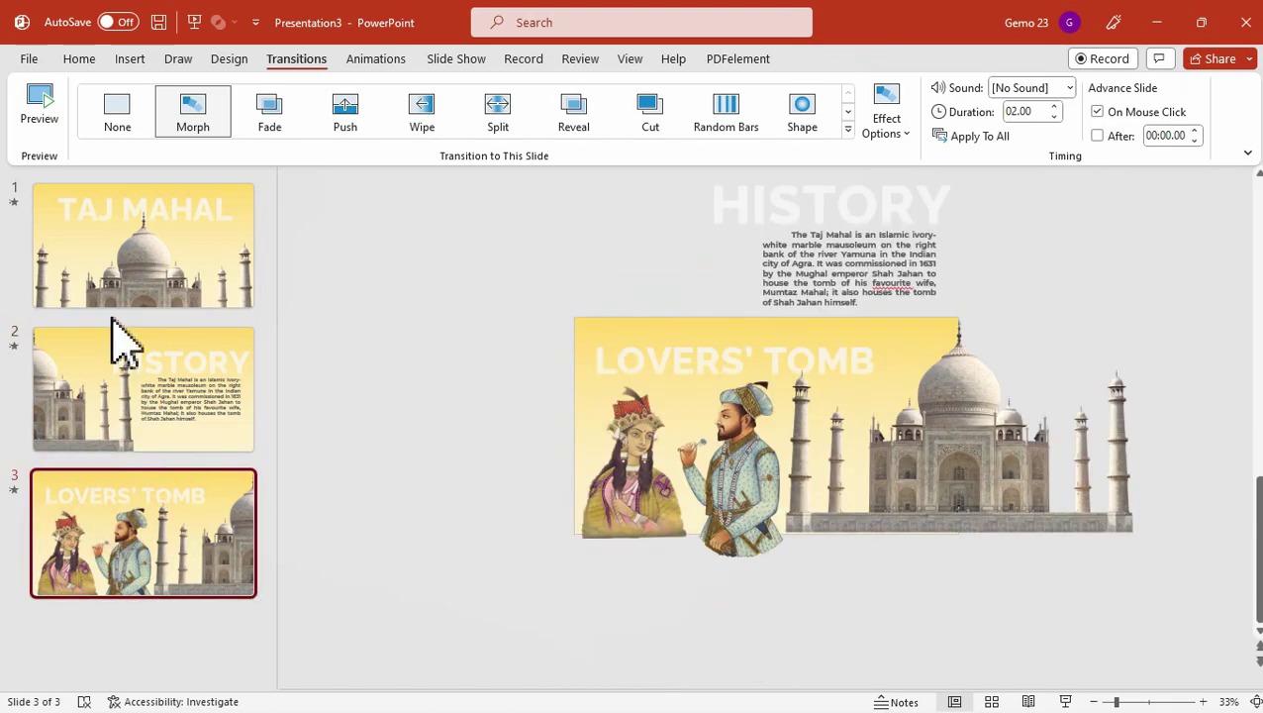
{"action": "left_click", "coordinate": [59, 119]}
{"action": "left_click", "coordinate": [59, 119]}
{"action": "left_click", "coordinate": [231, 428]}
{"action": "left_click", "coordinate": [715, 540]}
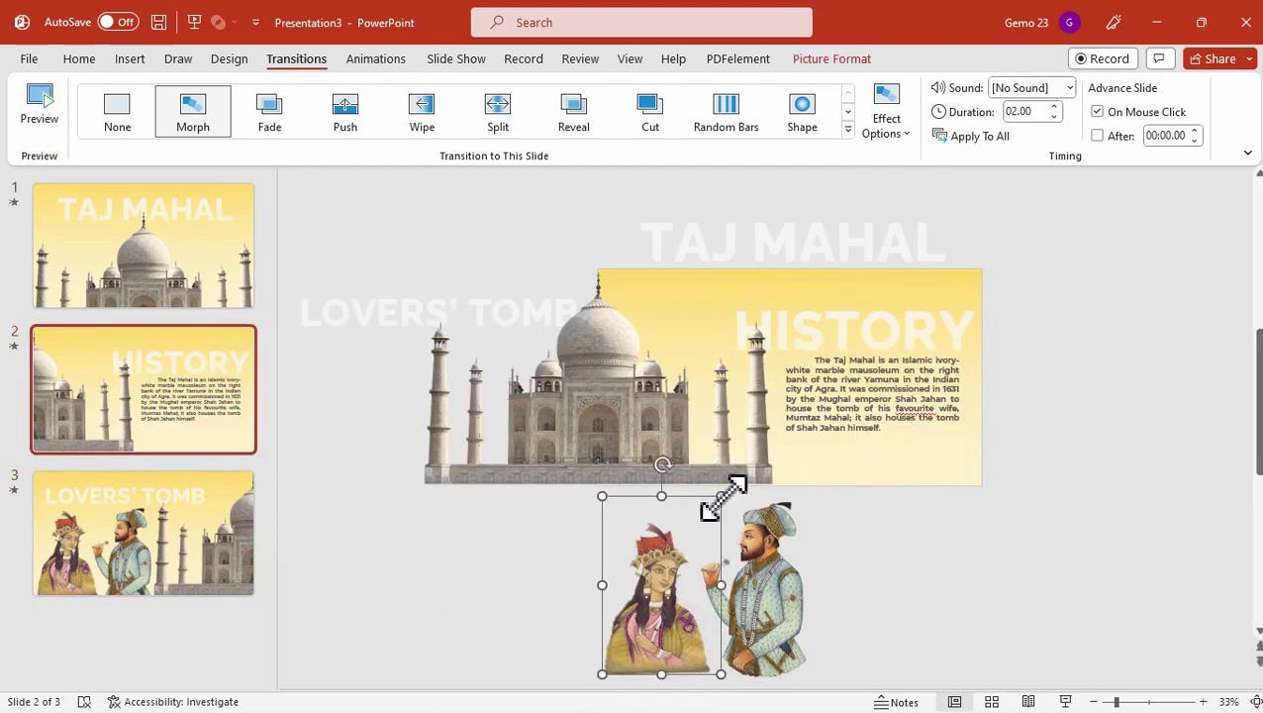
Shrink the woman picture and rotate the man picture roughly upside down below slide 2.
{"action": "left_click_drag", "start_coordinate": [721, 495], "coordinate": [589, 525]}
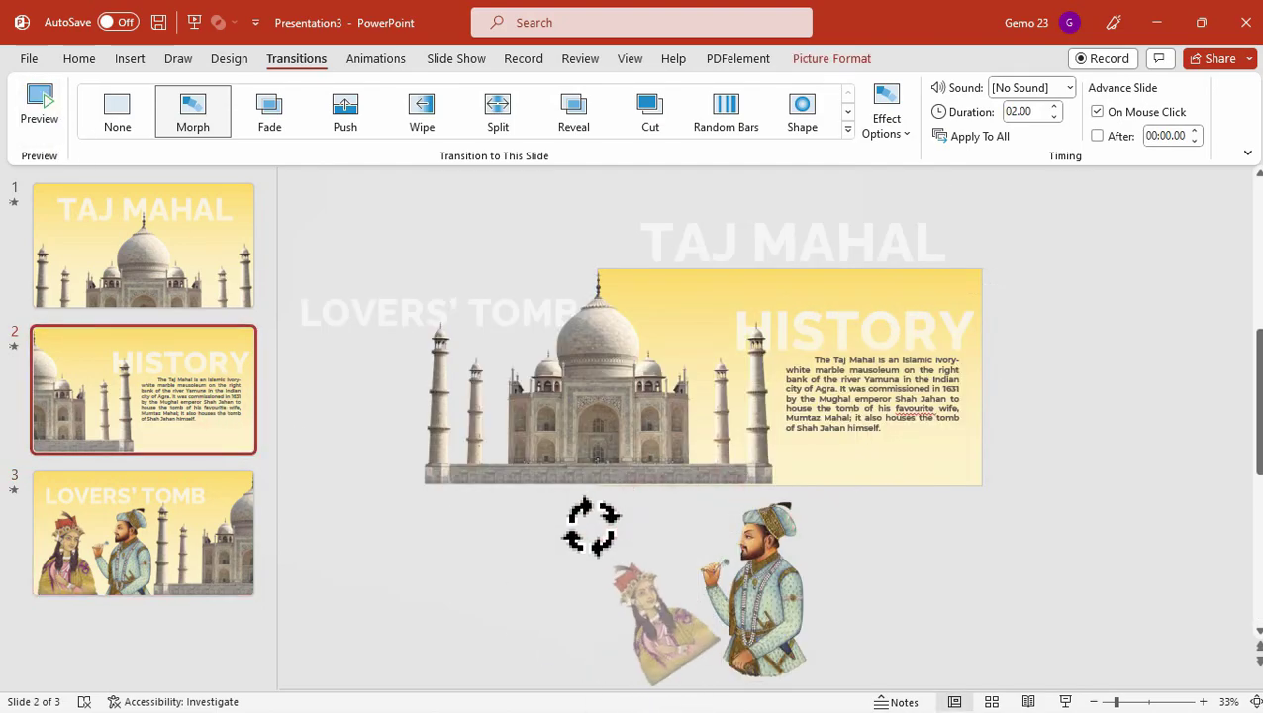
{"action": "left_click", "coordinate": [743, 555]}
{"action": "left_click_drag", "start_coordinate": [764, 428], "coordinate": [799, 683]}
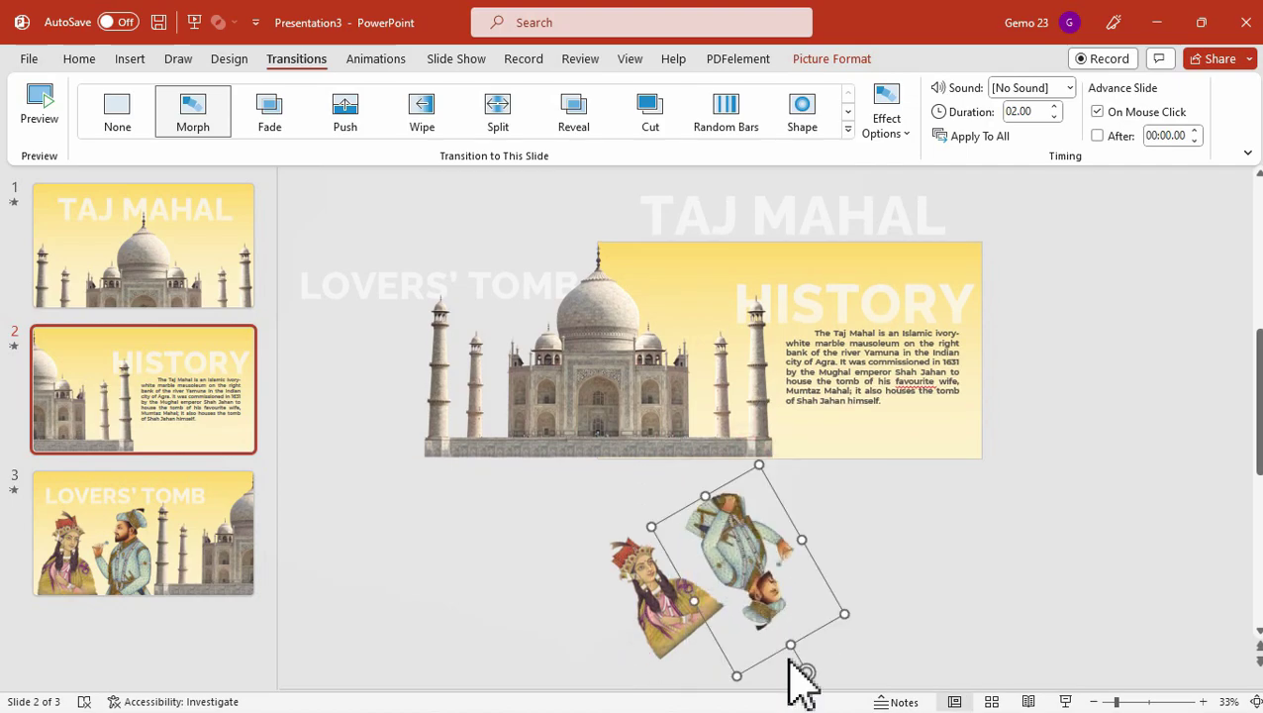
Replay the Morph transition on slide 3 several times.
{"action": "left_click", "coordinate": [184, 545]}
{"action": "left_click", "coordinate": [51, 113]}
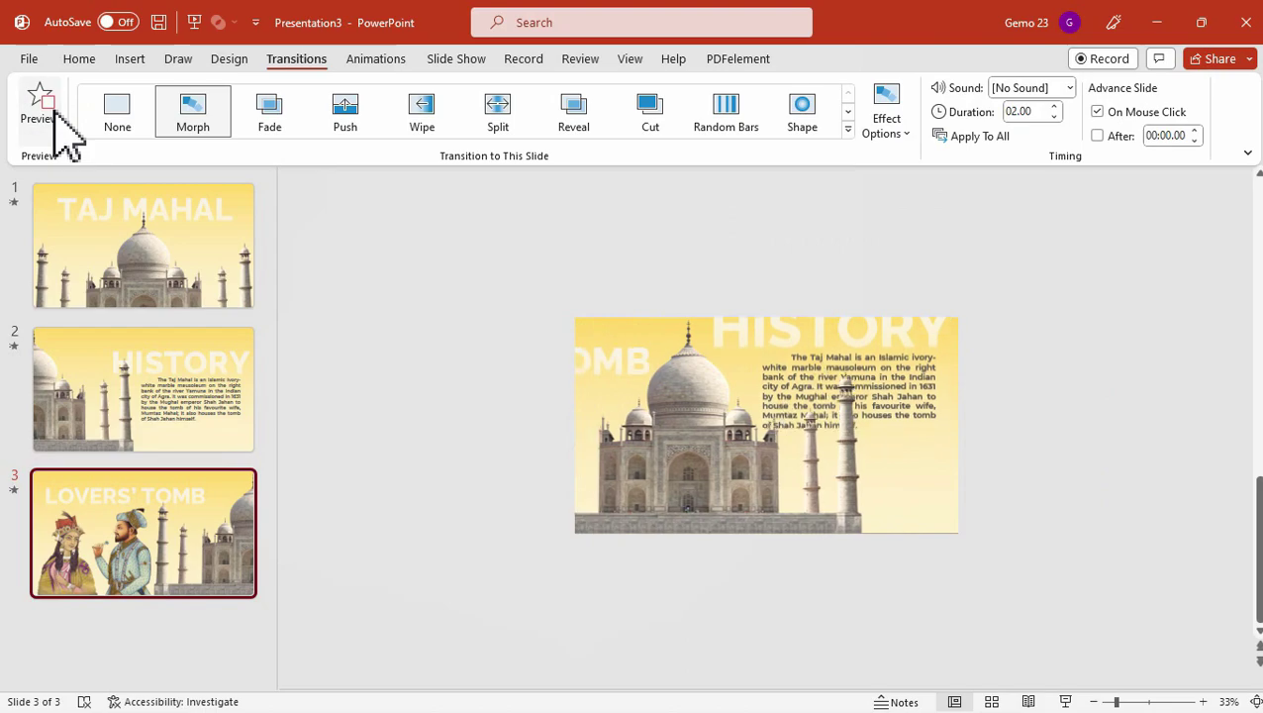
{"action": "left_click", "coordinate": [55, 113]}
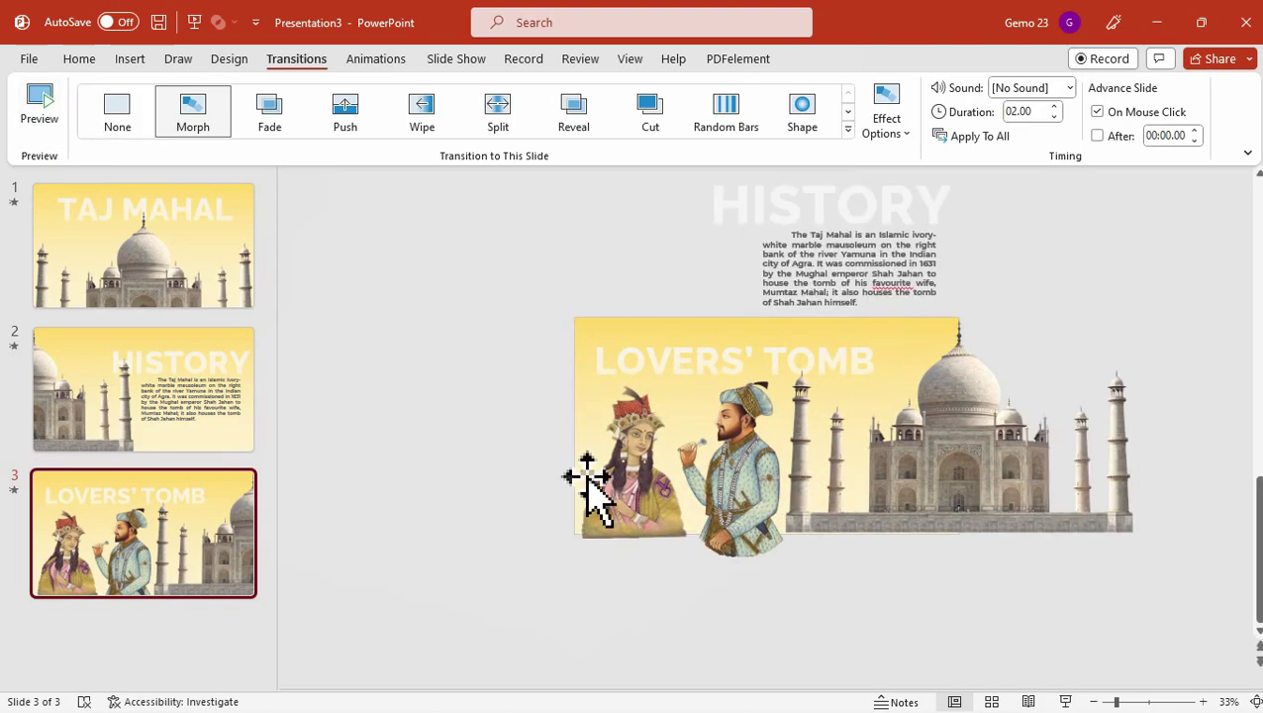
{"action": "scroll", "coordinate": [728, 612], "scroll_direction": "up", "scroll_amount": 3, "text": "ctrl"}
{"action": "scroll", "coordinate": [733, 579], "scroll_direction": "down", "scroll_amount": 2, "text": "ctrl"}
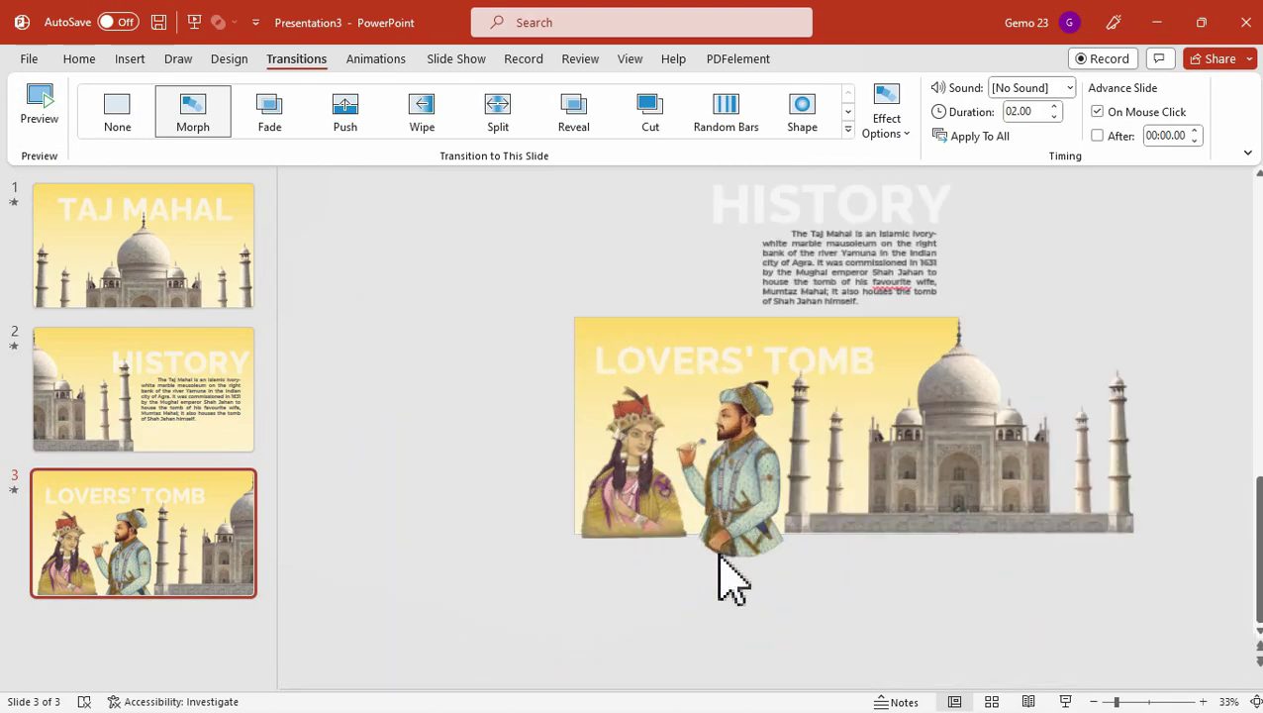
{"action": "left_click", "coordinate": [39, 114]}
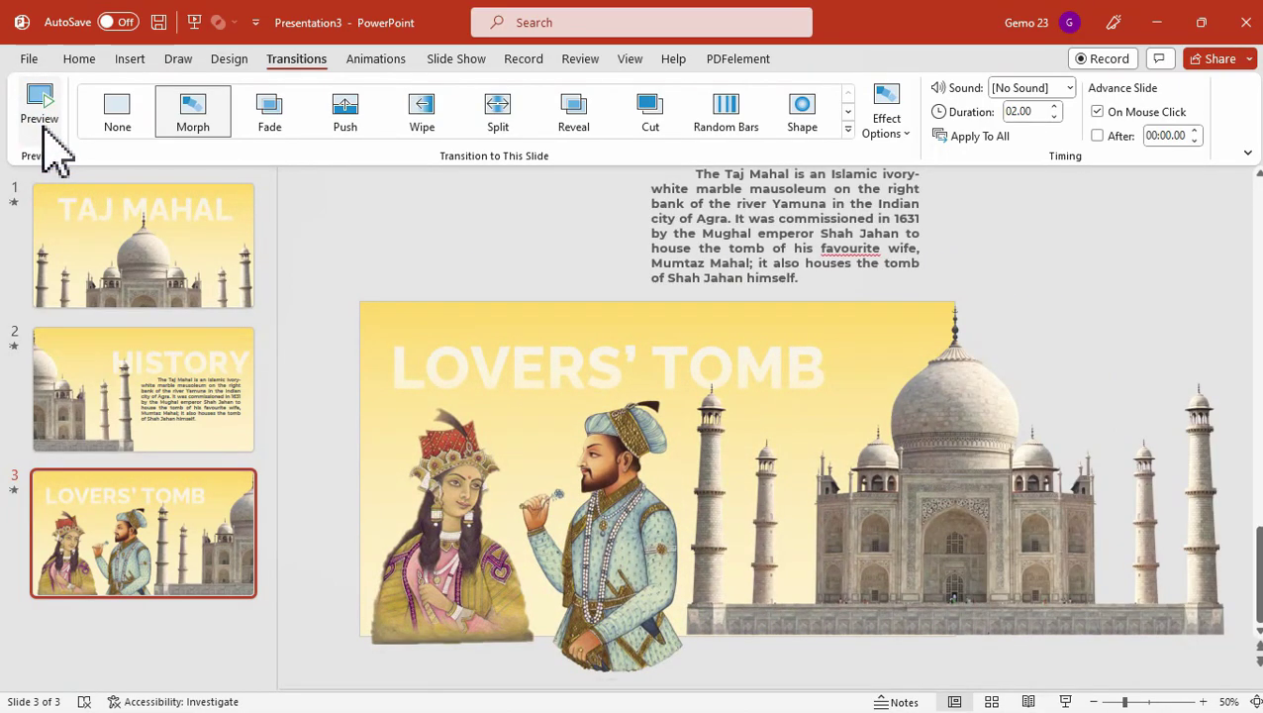
{"action": "left_click", "coordinate": [44, 131]}
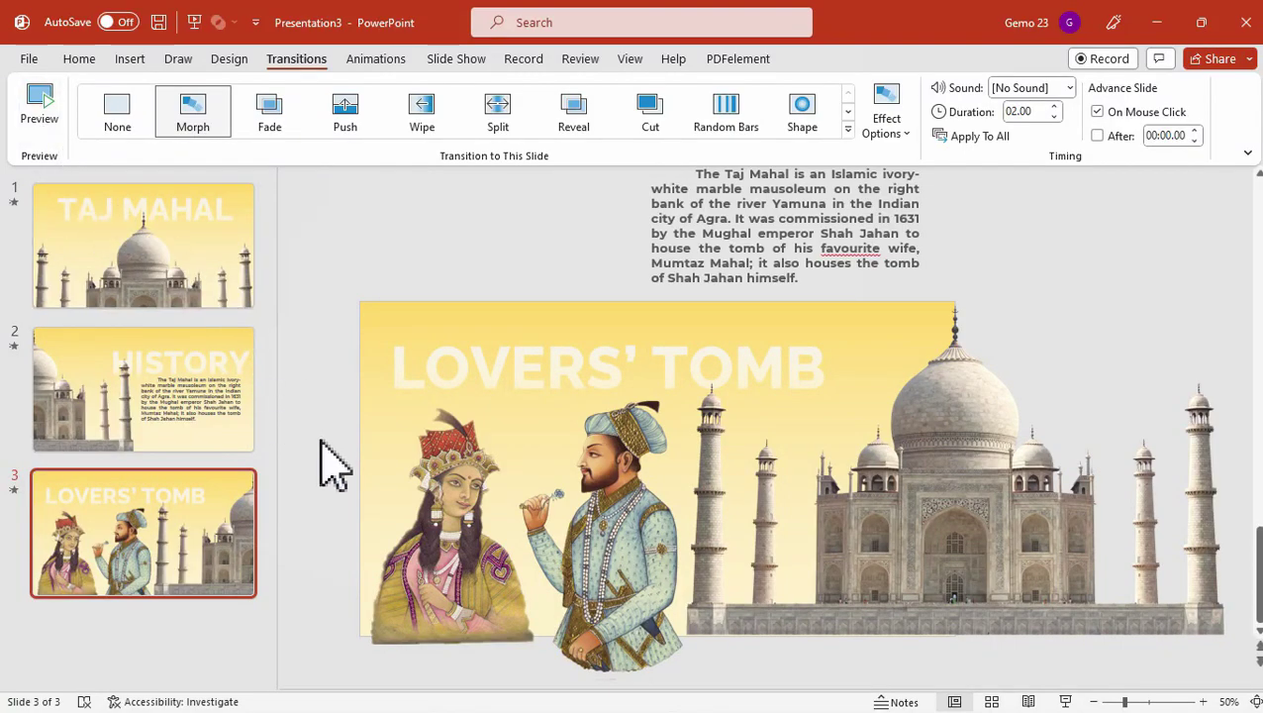
Duplicate the LOVERS' TOMB slide as slide 4 and delete its HISTORY title and body text.
{"action": "right_click", "coordinate": [170, 532]}
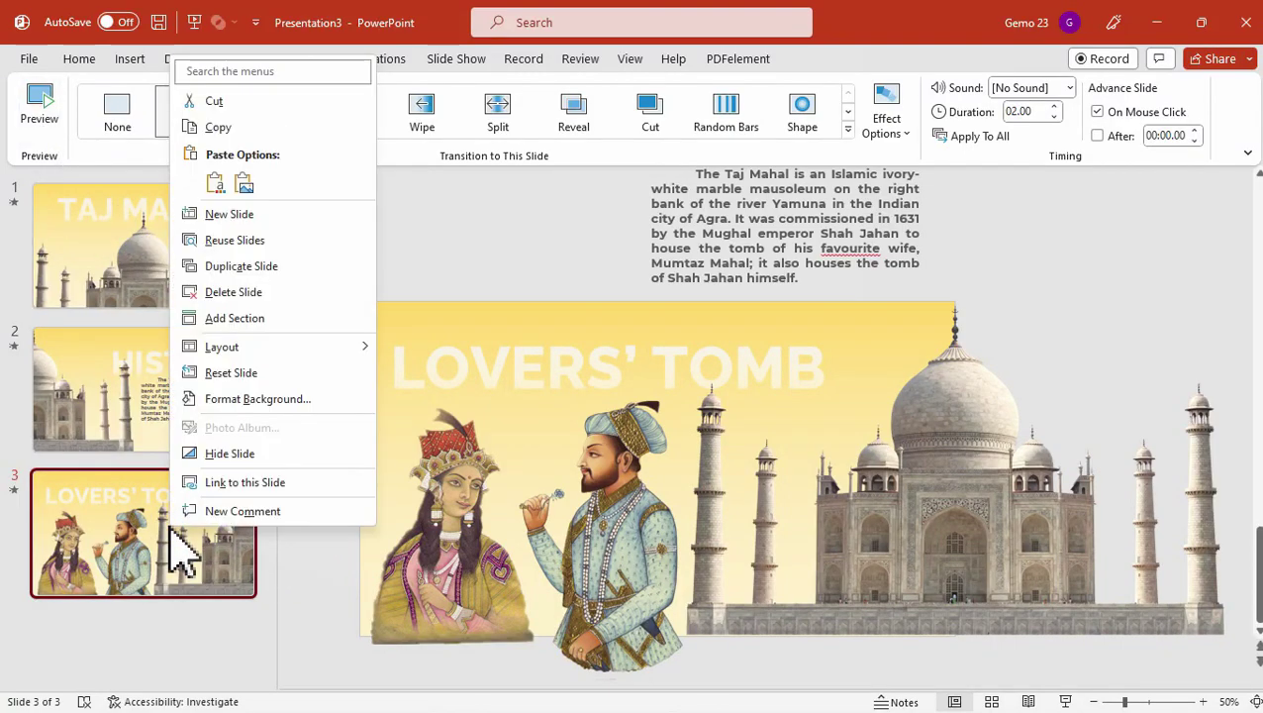
{"action": "left_click", "coordinate": [277, 266]}
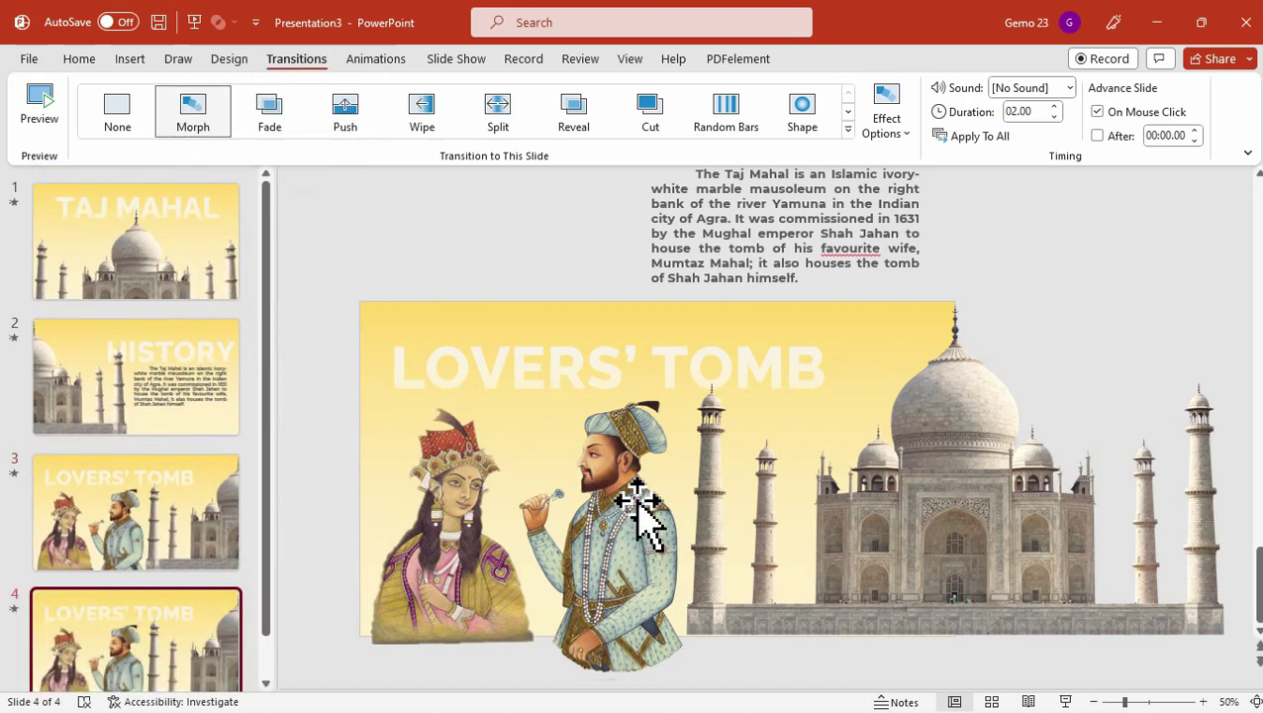
{"action": "scroll", "coordinate": [645, 516], "scroll_direction": "down", "scroll_amount": 3, "text": "ctrl"}
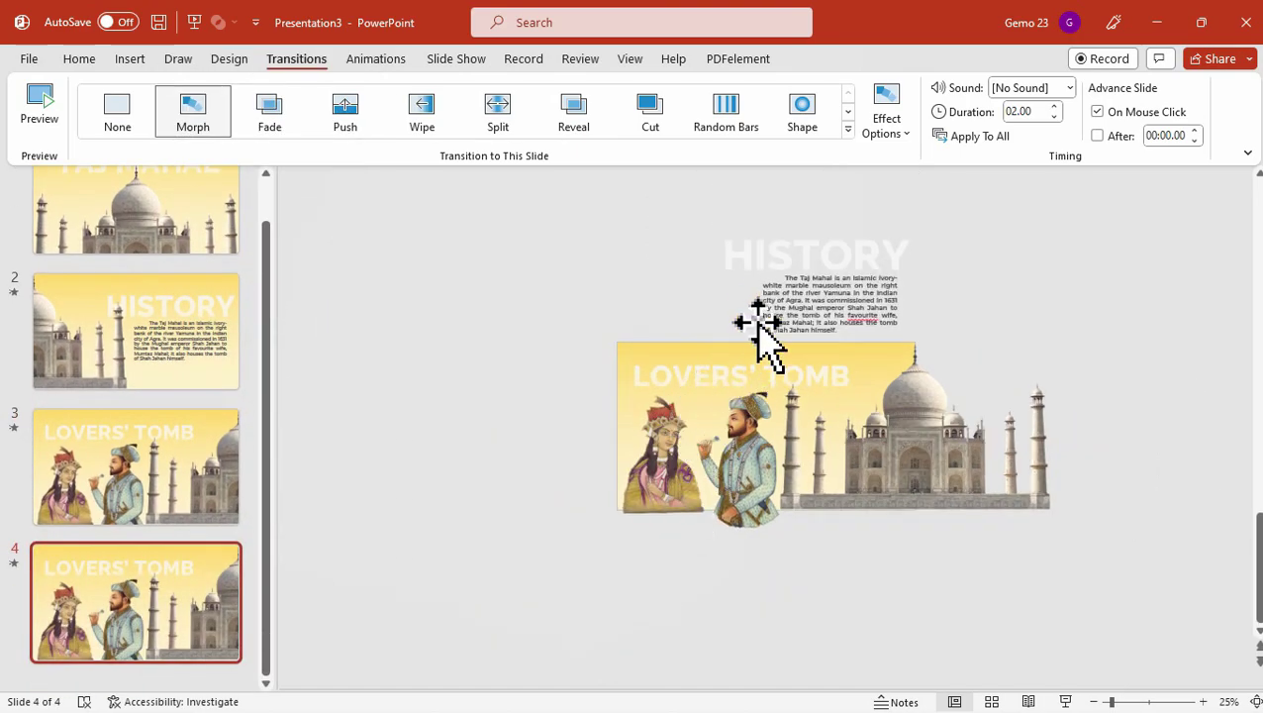
{"action": "left_click", "coordinate": [826, 279]}
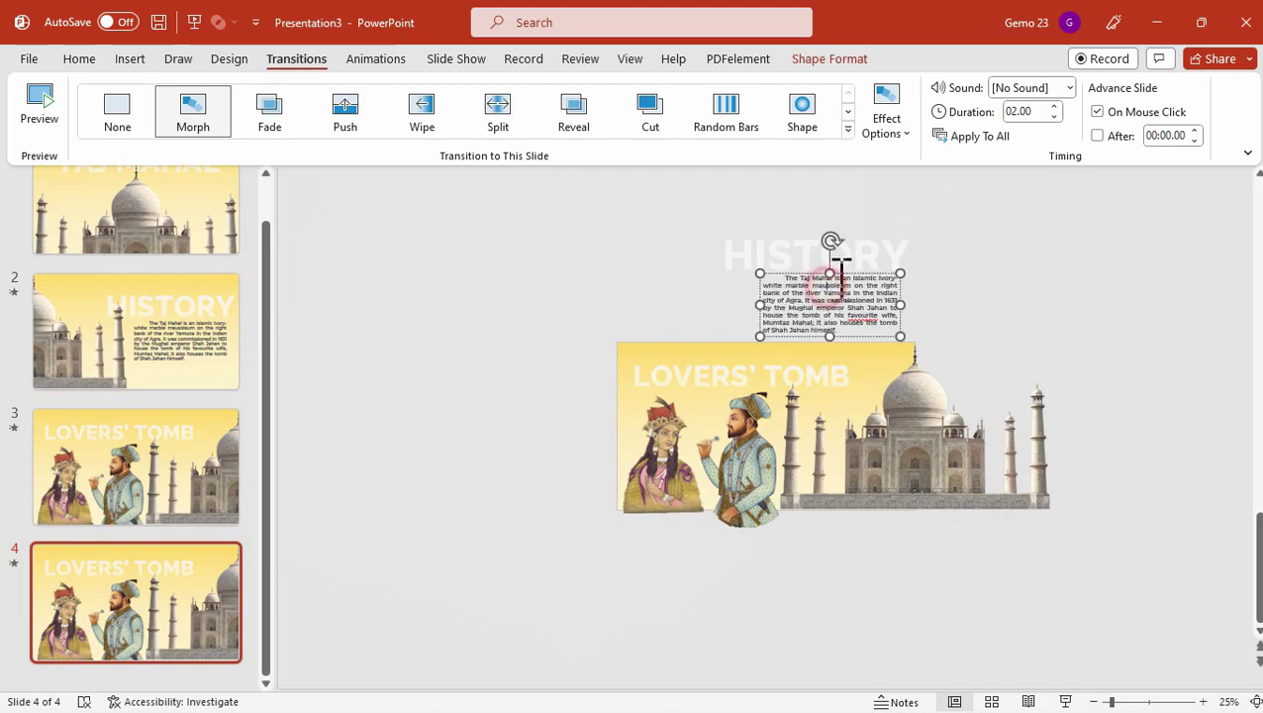
{"action": "left_click", "coordinate": [763, 255], "text": "shift"}
{"action": "key", "text": "Delete"}
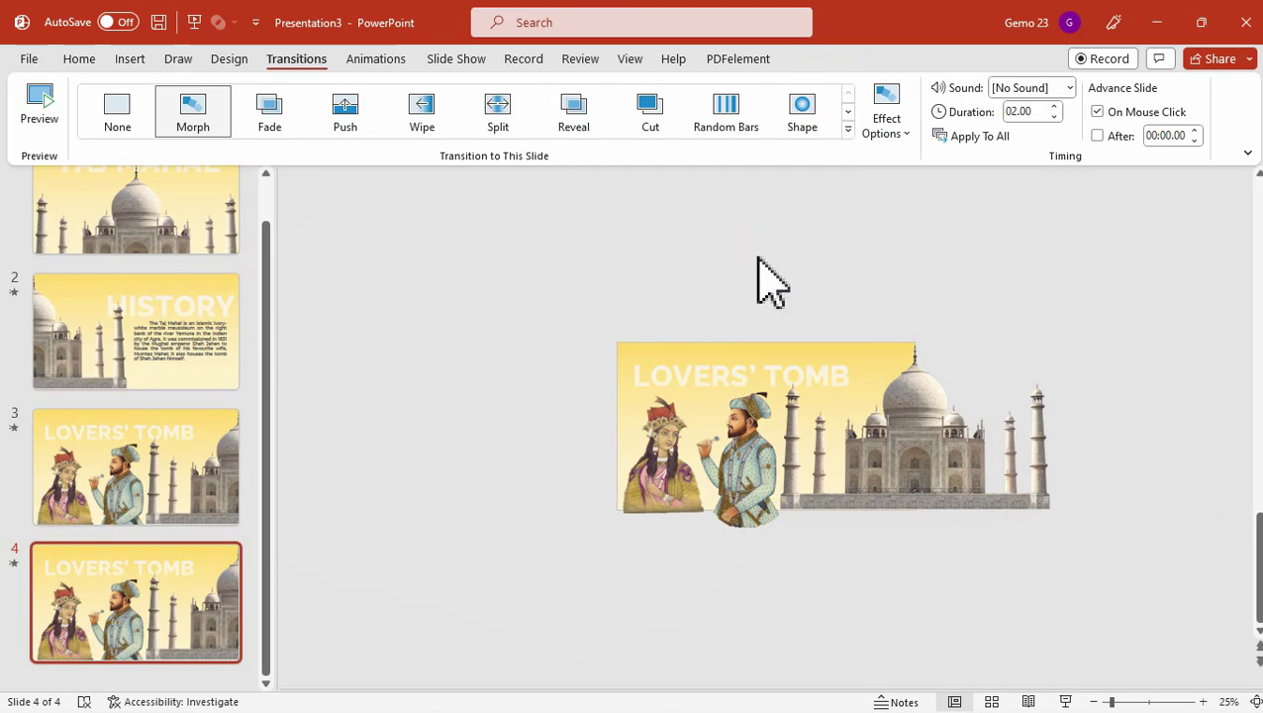
Move the LOVERS' TOMB title above the slide and park the man picture below, rotated and shrunk.
{"action": "left_click", "coordinate": [722, 362]}
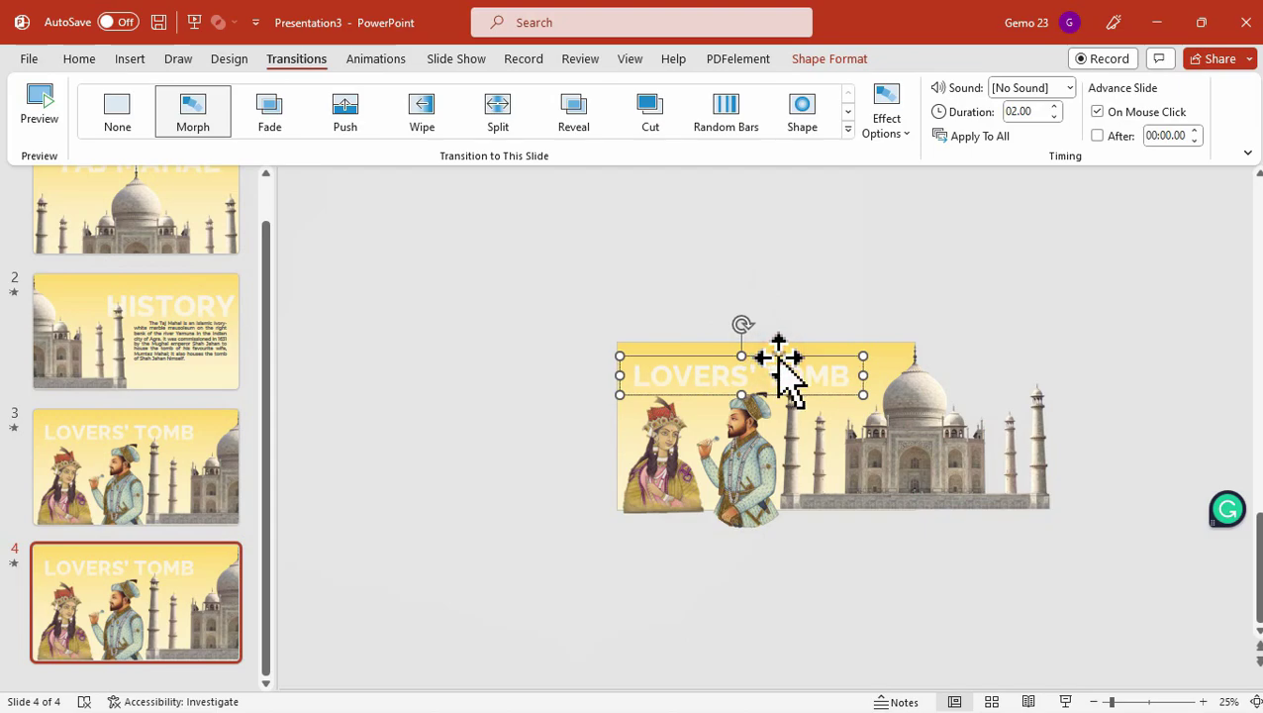
{"action": "left_click_drag", "start_coordinate": [780, 362], "coordinate": [786, 285]}
{"action": "left_click", "coordinate": [750, 414]}
{"action": "left_click_drag", "start_coordinate": [750, 414], "coordinate": [740, 505]}
{"action": "left_click_drag", "start_coordinate": [748, 452], "coordinate": [730, 665]}
{"action": "left_click_drag", "start_coordinate": [816, 485], "coordinate": [753, 576]}
Move the woman picture below the slide and shrink it.
{"action": "left_click", "coordinate": [661, 483]}
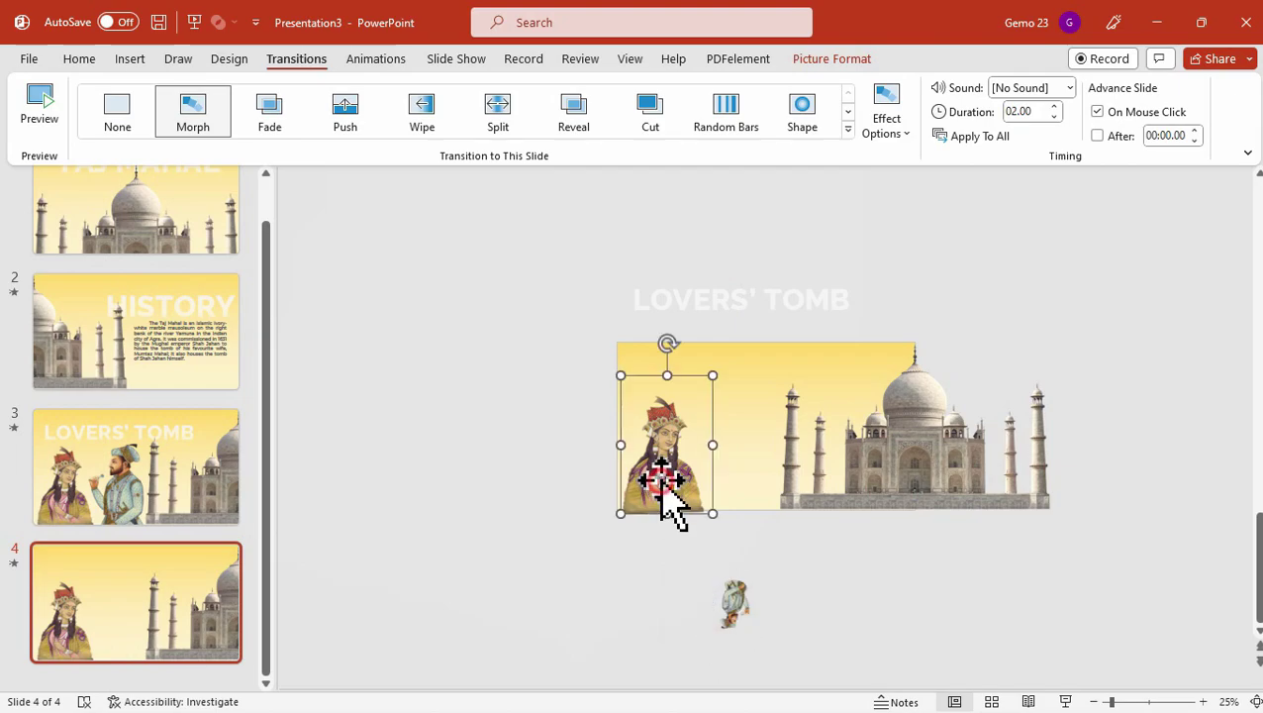
{"action": "left_click_drag", "start_coordinate": [665, 437], "coordinate": [655, 522]}
{"action": "left_click_drag", "start_coordinate": [719, 485], "coordinate": [576, 616]}
{"action": "left_click", "coordinate": [520, 494]}
Preview the Morph transition into slide 4 three times.
{"action": "left_click", "coordinate": [140, 566]}
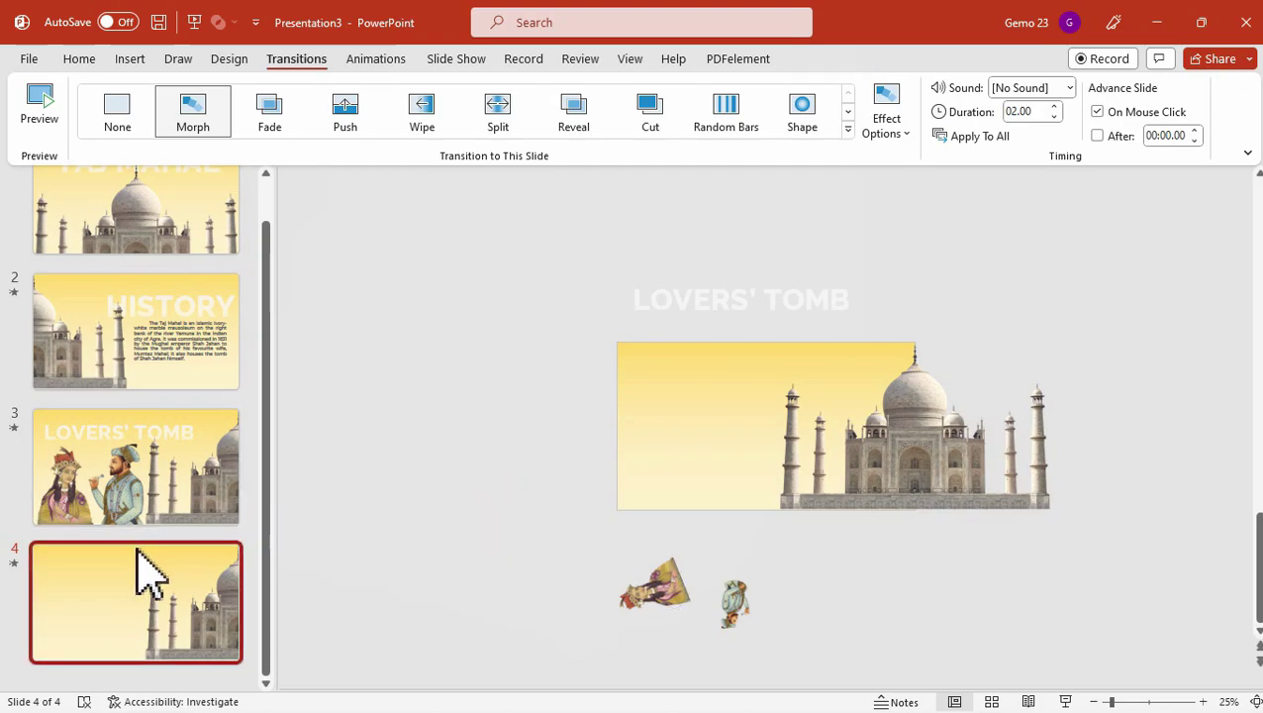
{"action": "left_click", "coordinate": [51, 109]}
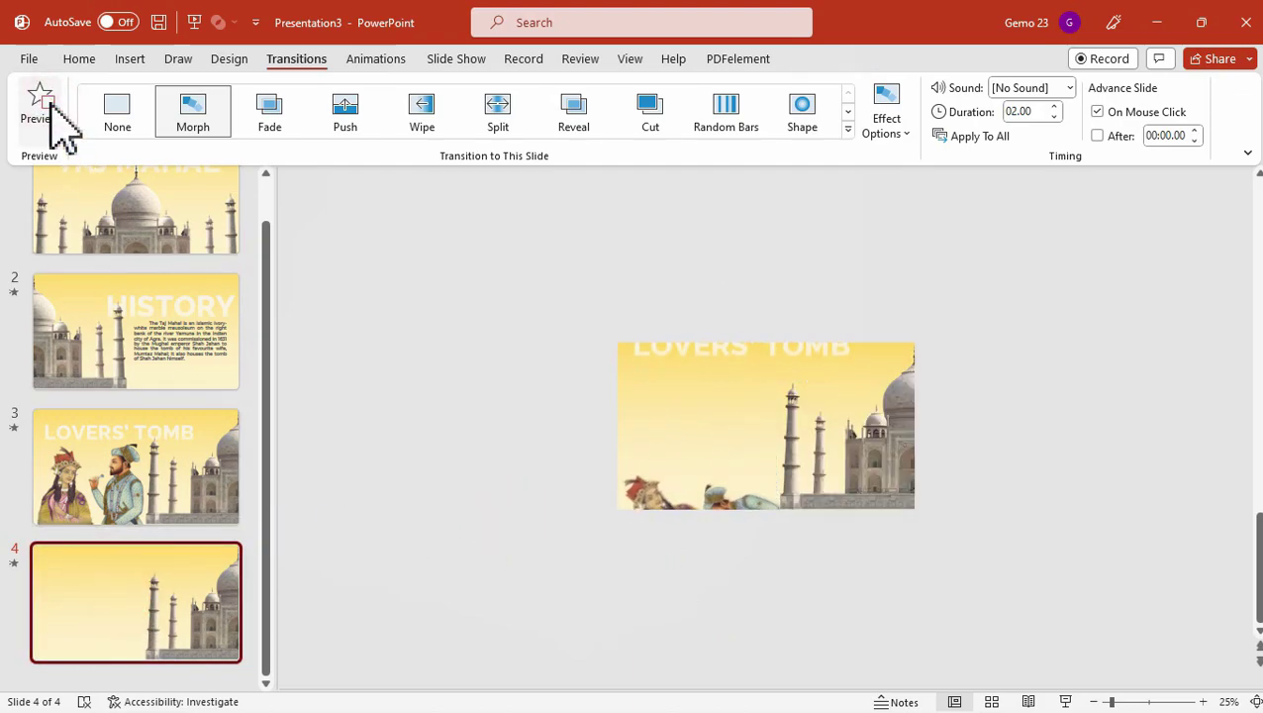
{"action": "left_click", "coordinate": [51, 109]}
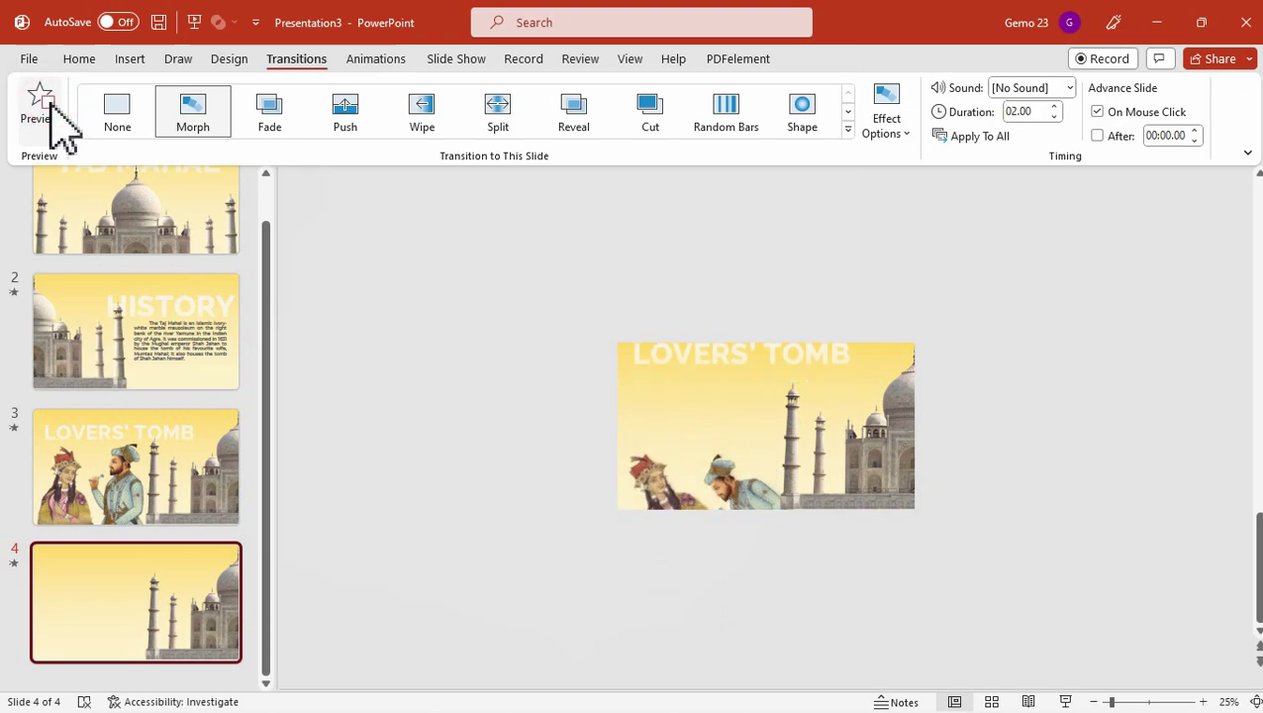
{"action": "left_click", "coordinate": [51, 109]}
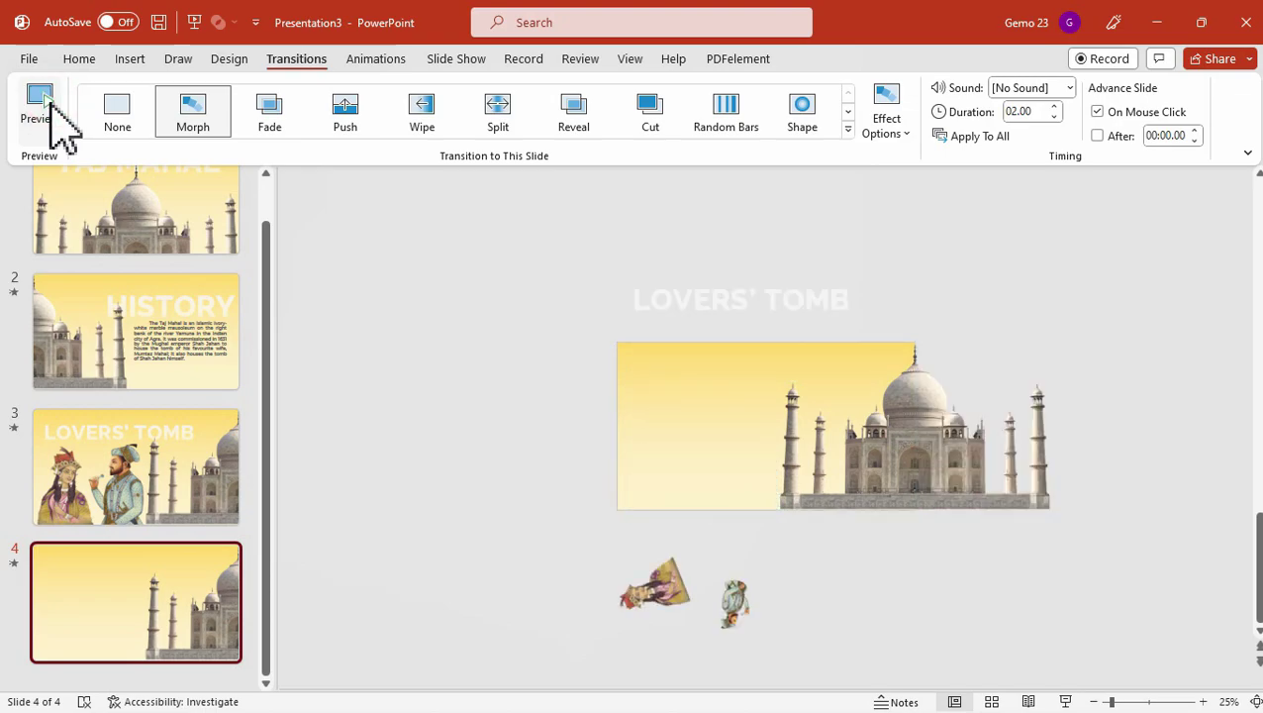
Shrink the Taj Mahal picture and place it at the slide's bottom left.
{"action": "left_click", "coordinate": [946, 435]}
{"action": "left_click_drag", "start_coordinate": [942, 435], "coordinate": [771, 435]}
{"action": "left_click_drag", "start_coordinate": [888, 337], "coordinate": [754, 428]}
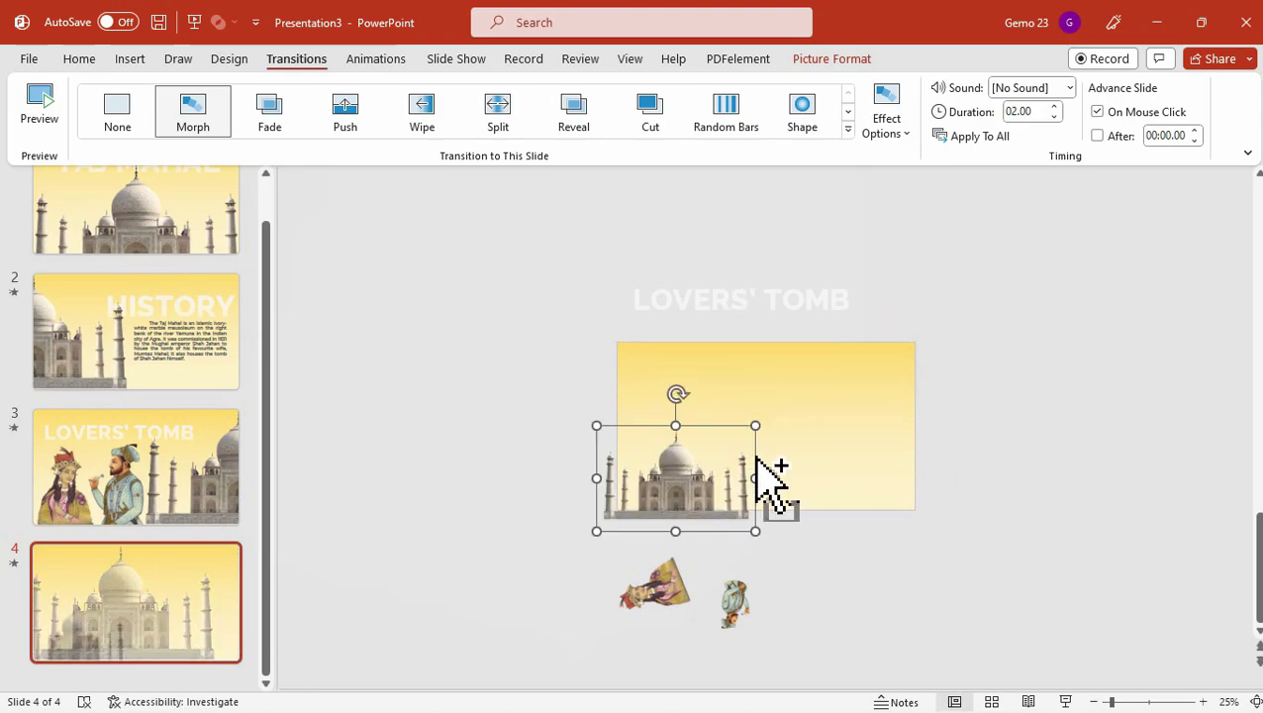
{"action": "scroll", "coordinate": [755, 479], "scroll_direction": "up", "scroll_amount": 3}
{"action": "scroll", "coordinate": [756, 484], "scroll_direction": "up", "scroll_amount": 1}
{"action": "left_click_drag", "start_coordinate": [665, 529], "coordinate": [686, 515]}
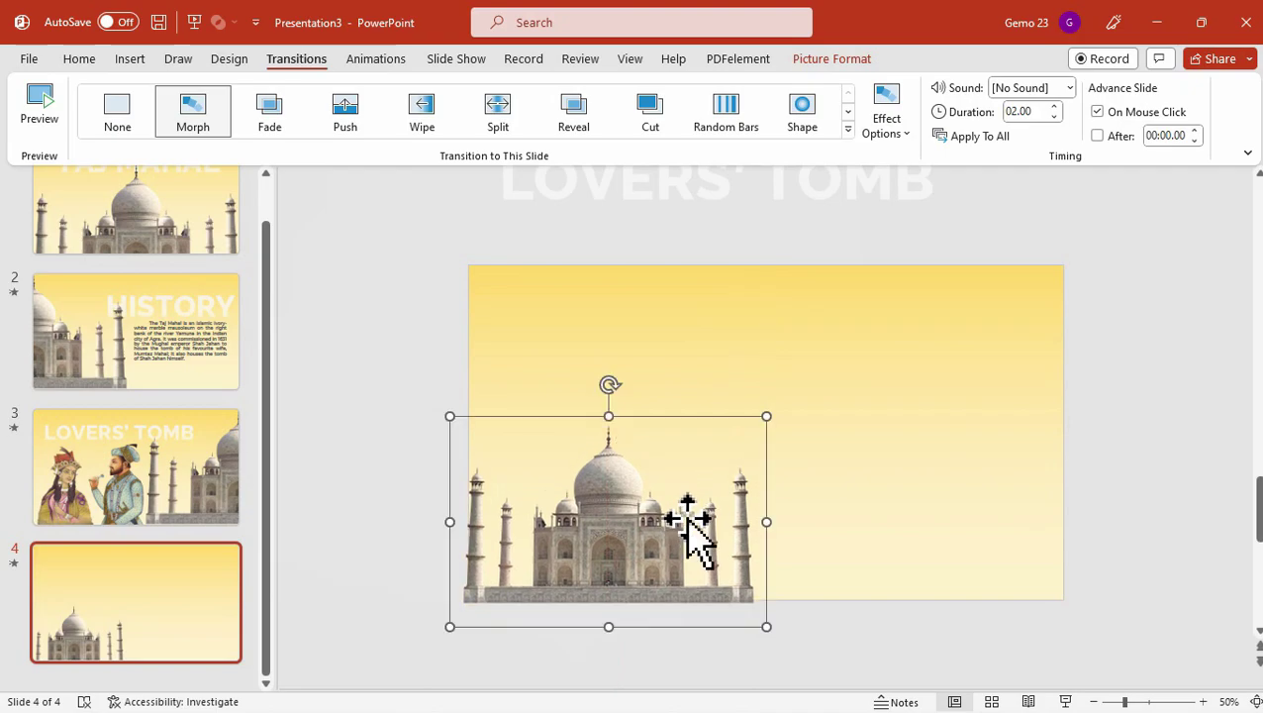
{"action": "left_click_drag", "start_coordinate": [769, 416], "coordinate": [775, 410]}
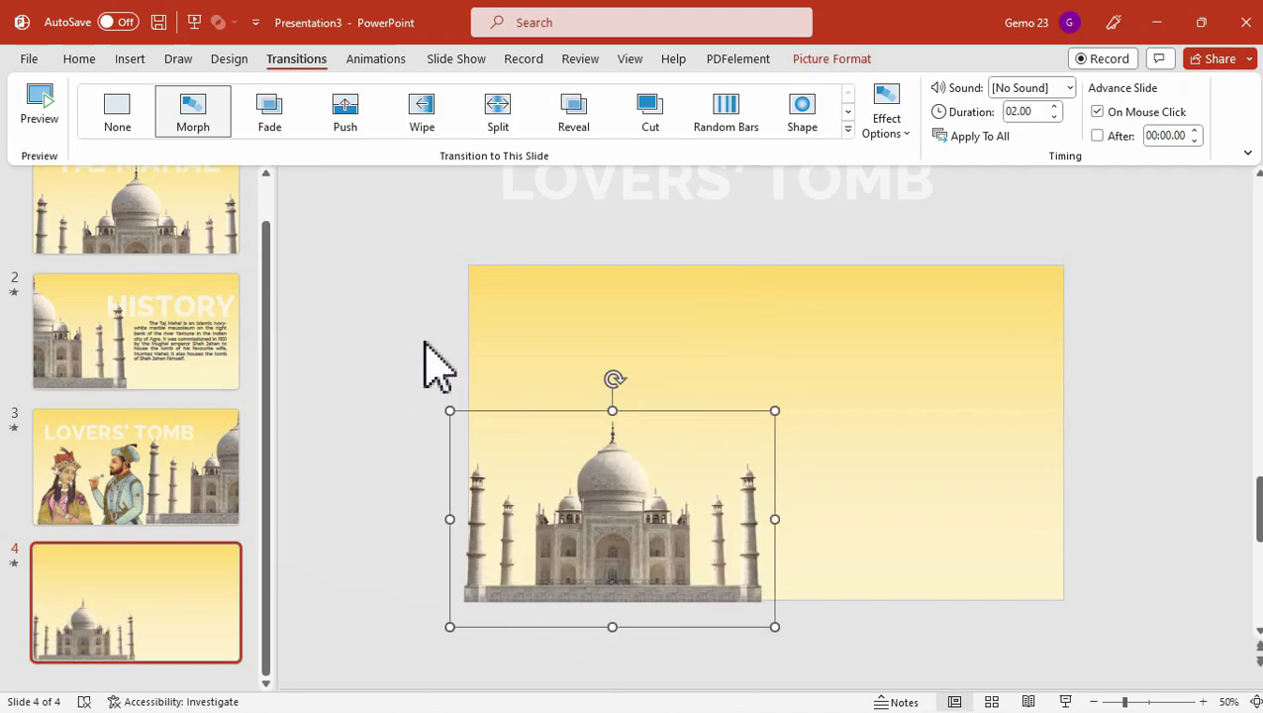
{"action": "left_click", "coordinate": [421, 335]}
Paste the INSIDE TAJ MAHAL title onto slide 4 and select it.
{"action": "key", "text": "ctrl+v"}
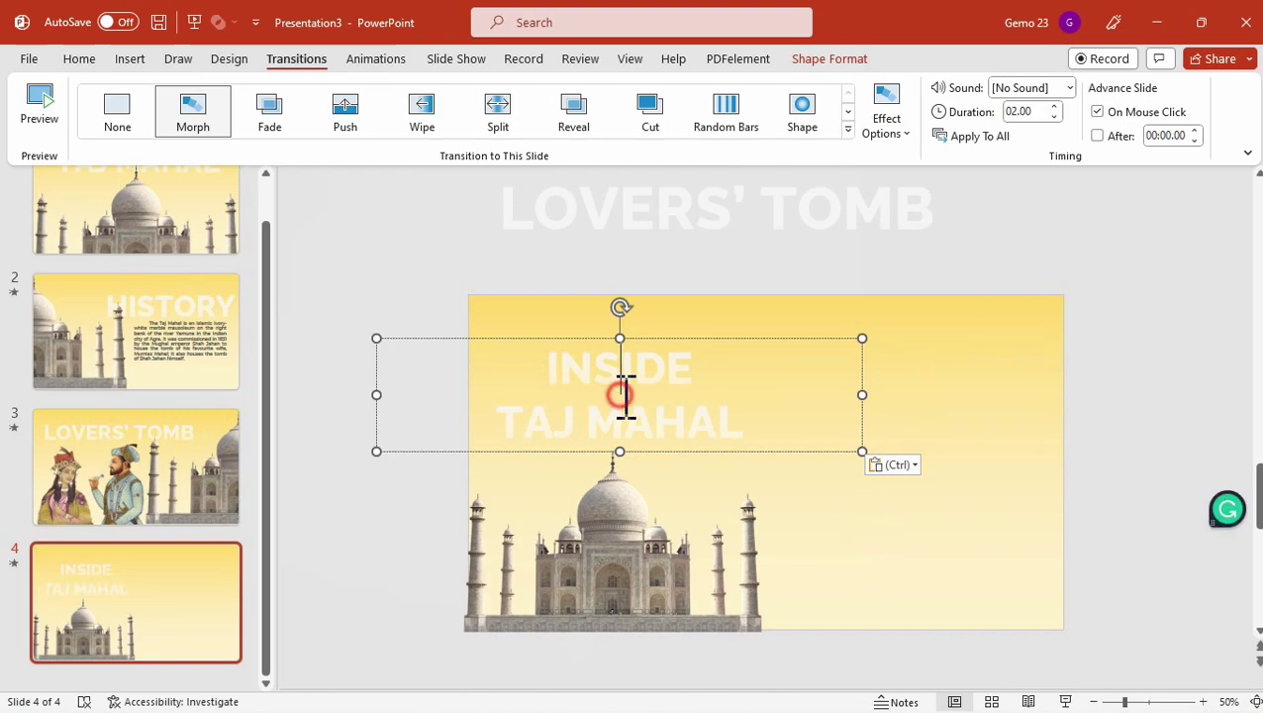
{"action": "left_click", "coordinate": [1127, 429]}
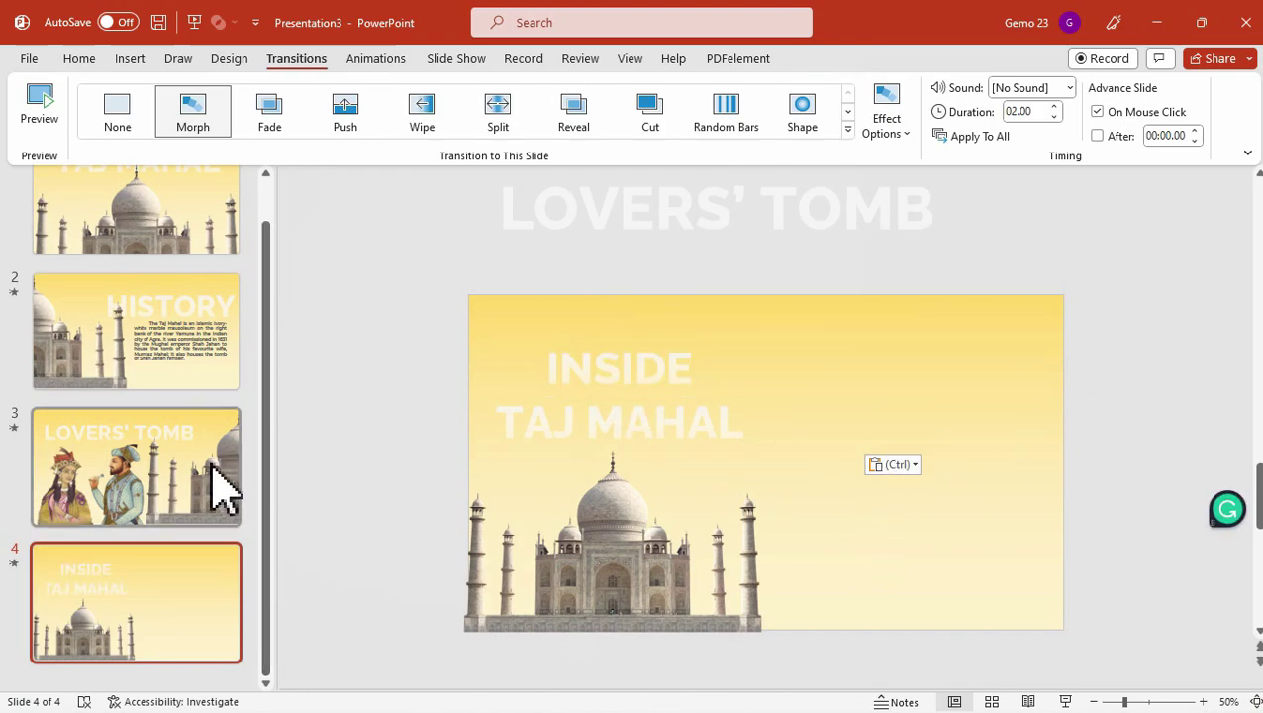
{"action": "left_click", "coordinate": [569, 396]}
{"action": "left_click", "coordinate": [560, 464]}
{"action": "left_click", "coordinate": [560, 447]}
{"action": "left_click", "coordinate": [562, 441]}
{"action": "left_click", "coordinate": [554, 436]}
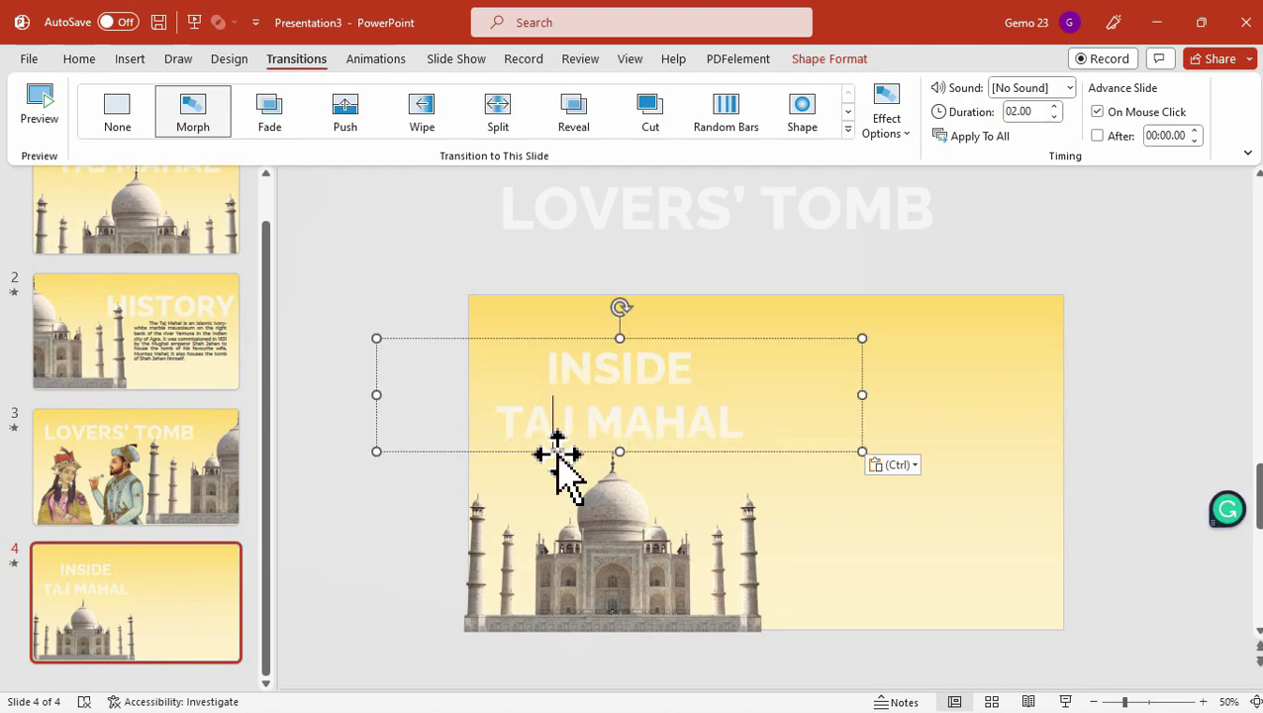
Paste the INSIDE TAJ MAHAL title onto slide 3, parked off its left edge, then return to slide 4.
{"action": "left_click", "coordinate": [236, 451]}
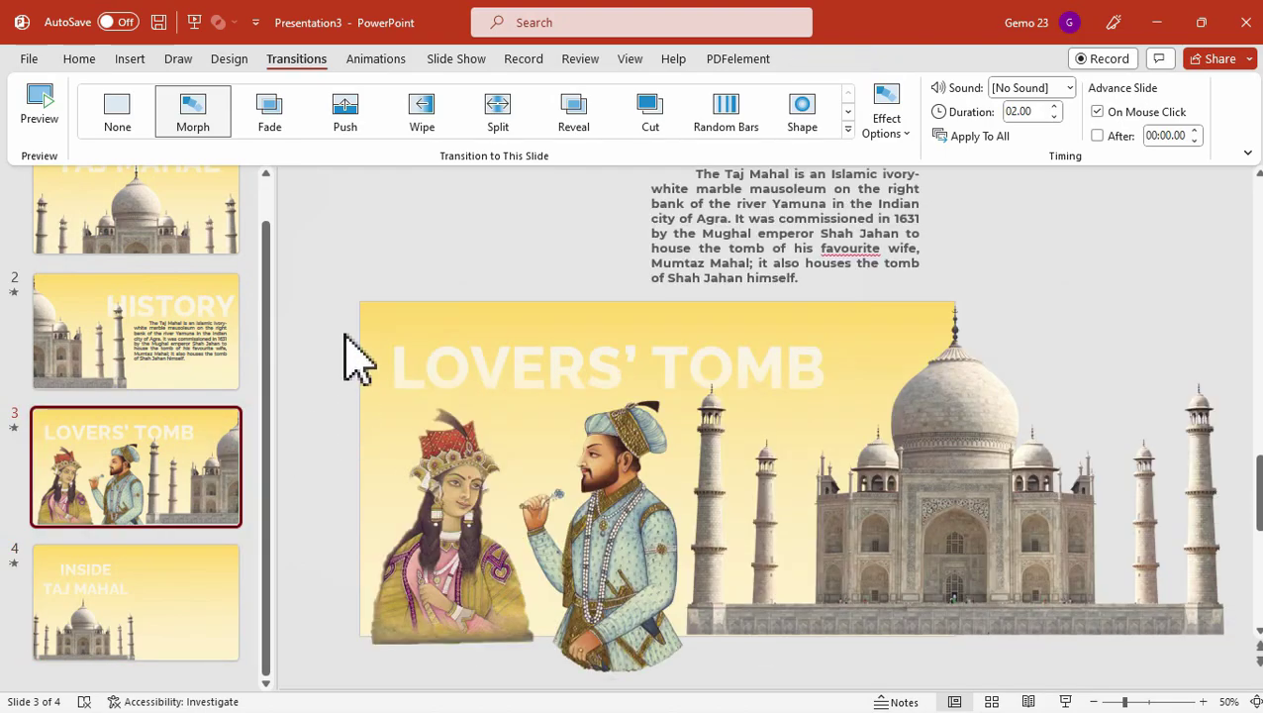
{"action": "scroll", "coordinate": [343, 357], "scroll_direction": "down", "scroll_amount": 3, "text": "ctrl"}
{"action": "right_click", "coordinate": [451, 401]}
{"action": "key", "text": "Escape"}
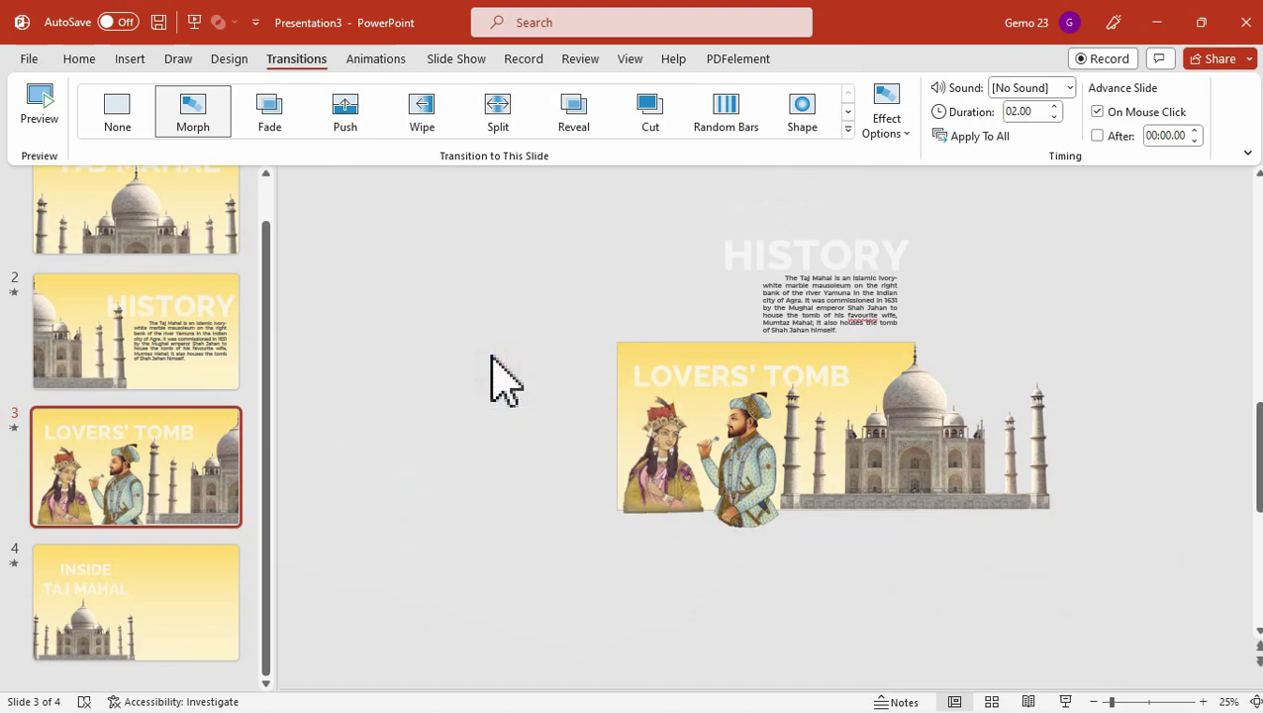
{"action": "key", "text": "ctrl+v"}
{"action": "left_click_drag", "start_coordinate": [792, 435], "coordinate": [595, 417]}
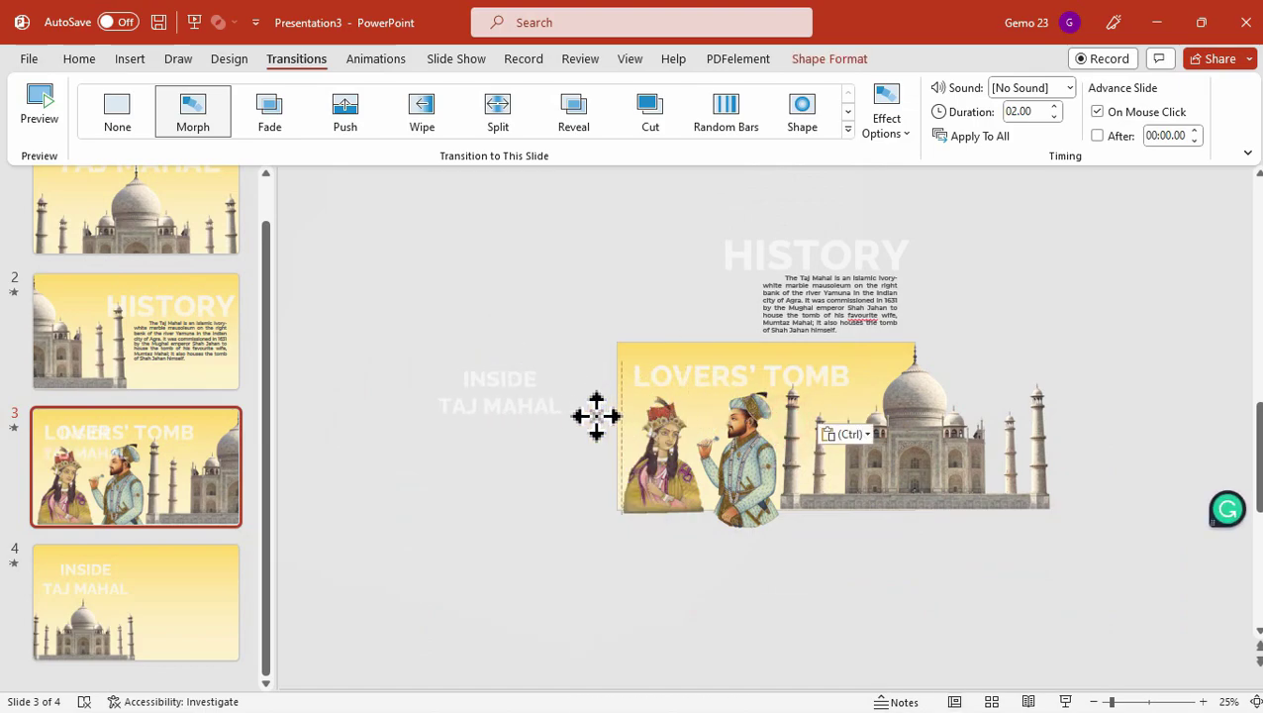
{"action": "left_click", "coordinate": [99, 624]}
Replay the Morph into INSIDE TAJ MAHAL four times, zoom in, and switch to the Home commands.
{"action": "left_click", "coordinate": [43, 117]}
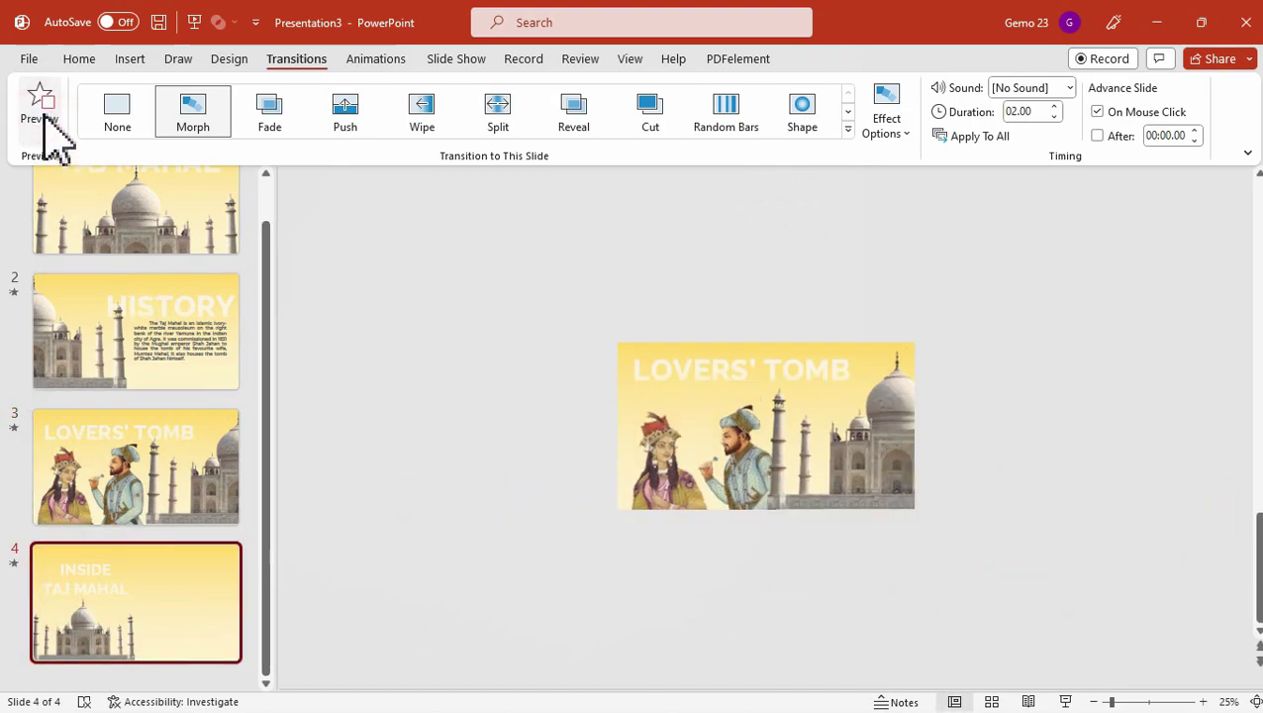
{"action": "left_click", "coordinate": [43, 116]}
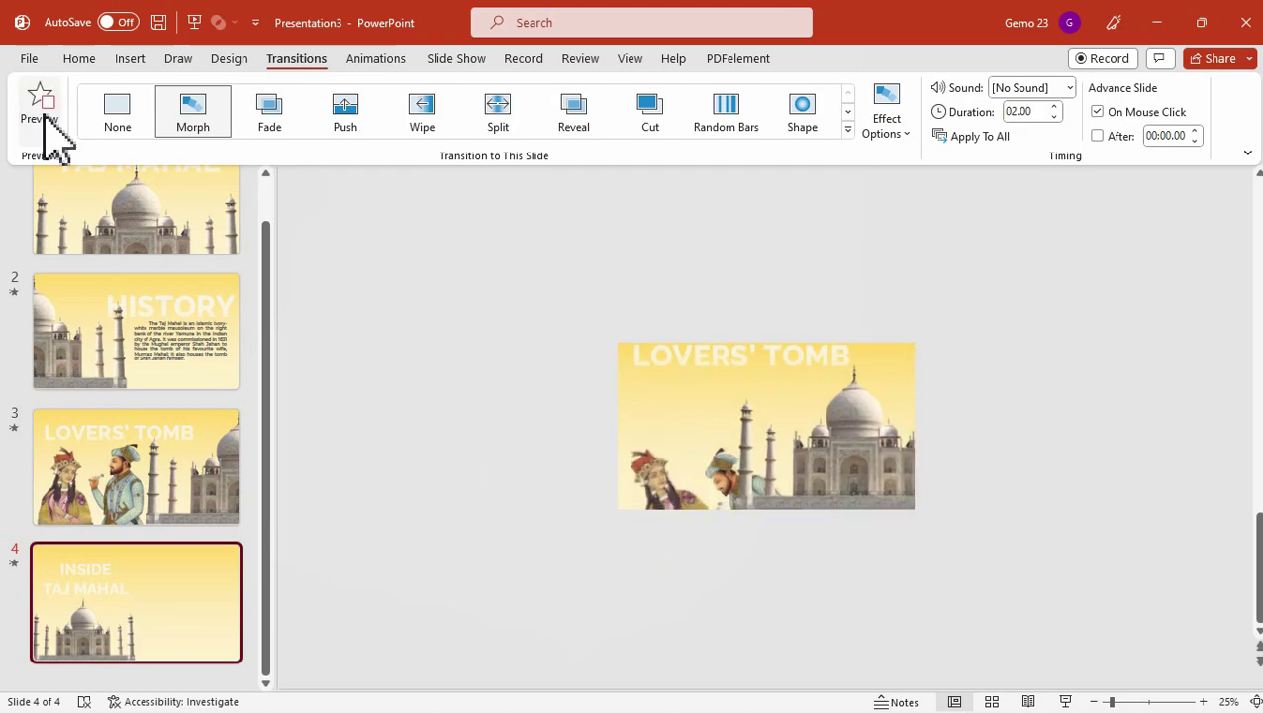
{"action": "left_click", "coordinate": [49, 114]}
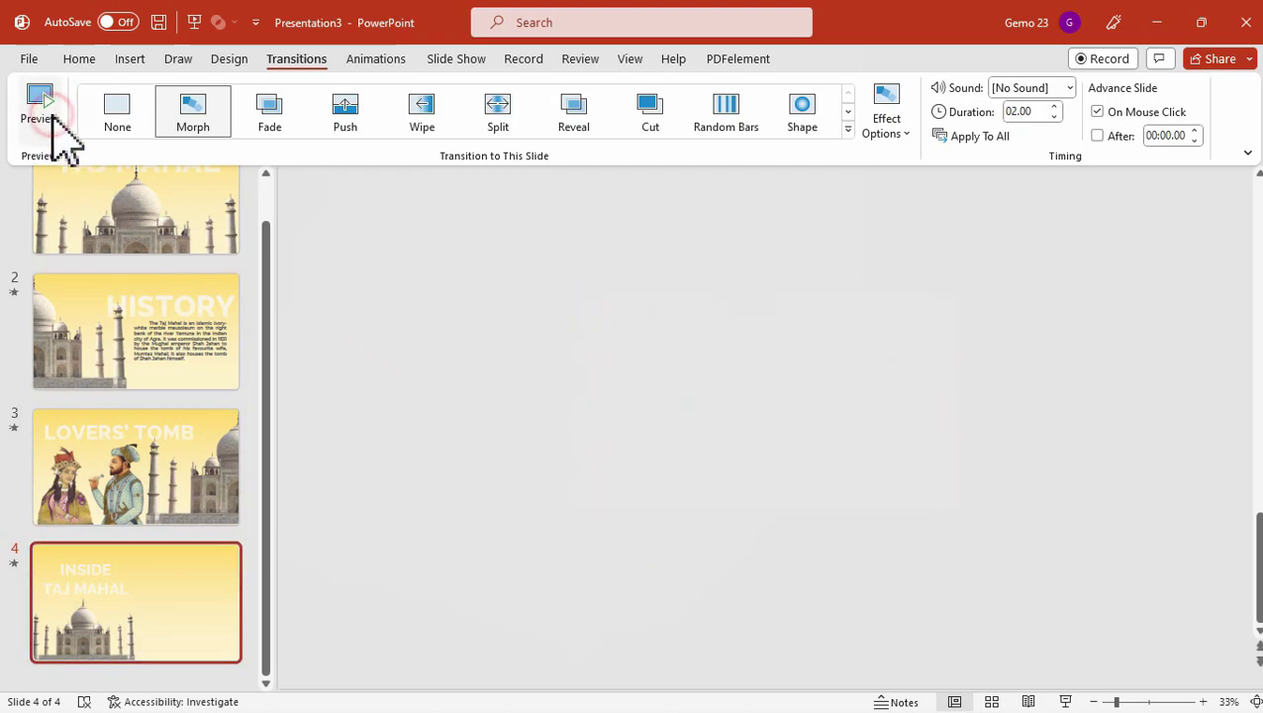
{"action": "left_click", "coordinate": [53, 119]}
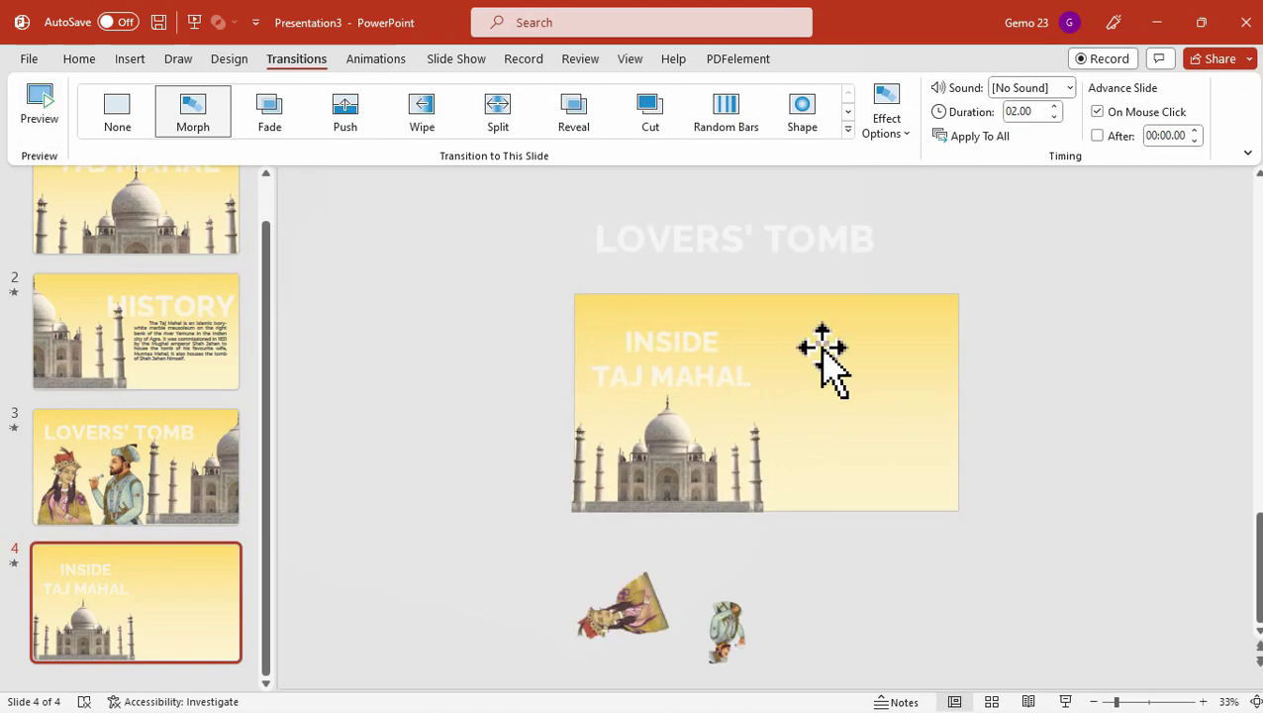
{"action": "scroll", "coordinate": [926, 426], "scroll_direction": "up", "scroll_amount": 2, "text": "ctrl"}
{"action": "scroll", "coordinate": [942, 421], "scroll_direction": "up", "scroll_amount": 1, "text": "ctrl"}
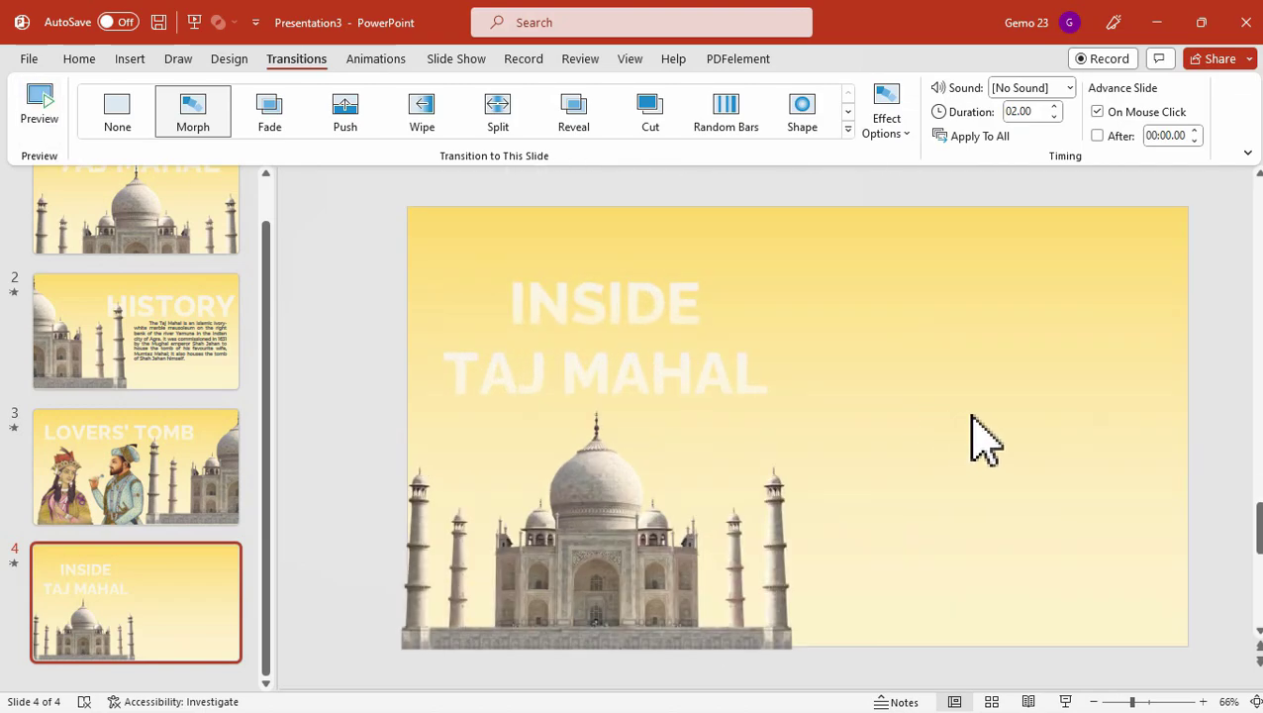
{"action": "left_click", "coordinate": [72, 61]}
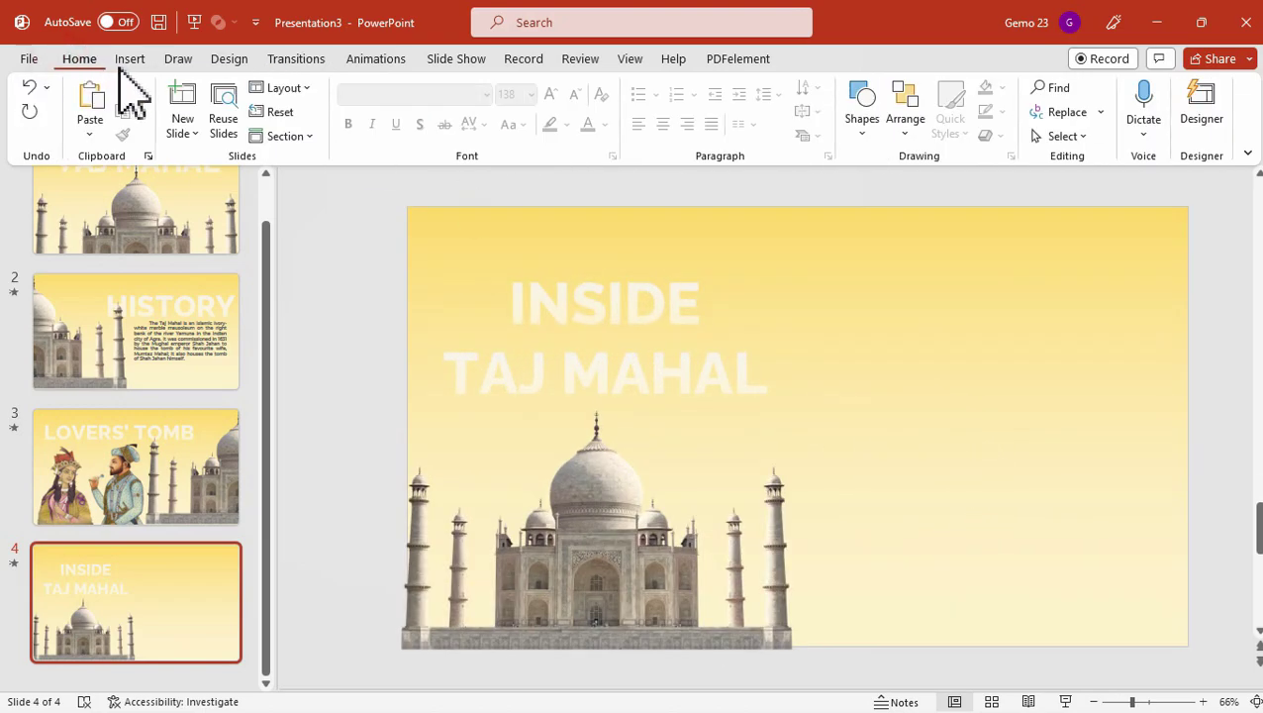
Apply the Picture with Caption layout to slide 4 and delete its empty title and text placeholders.
{"action": "left_click", "coordinate": [292, 91]}
{"action": "left_click", "coordinate": [514, 347]}
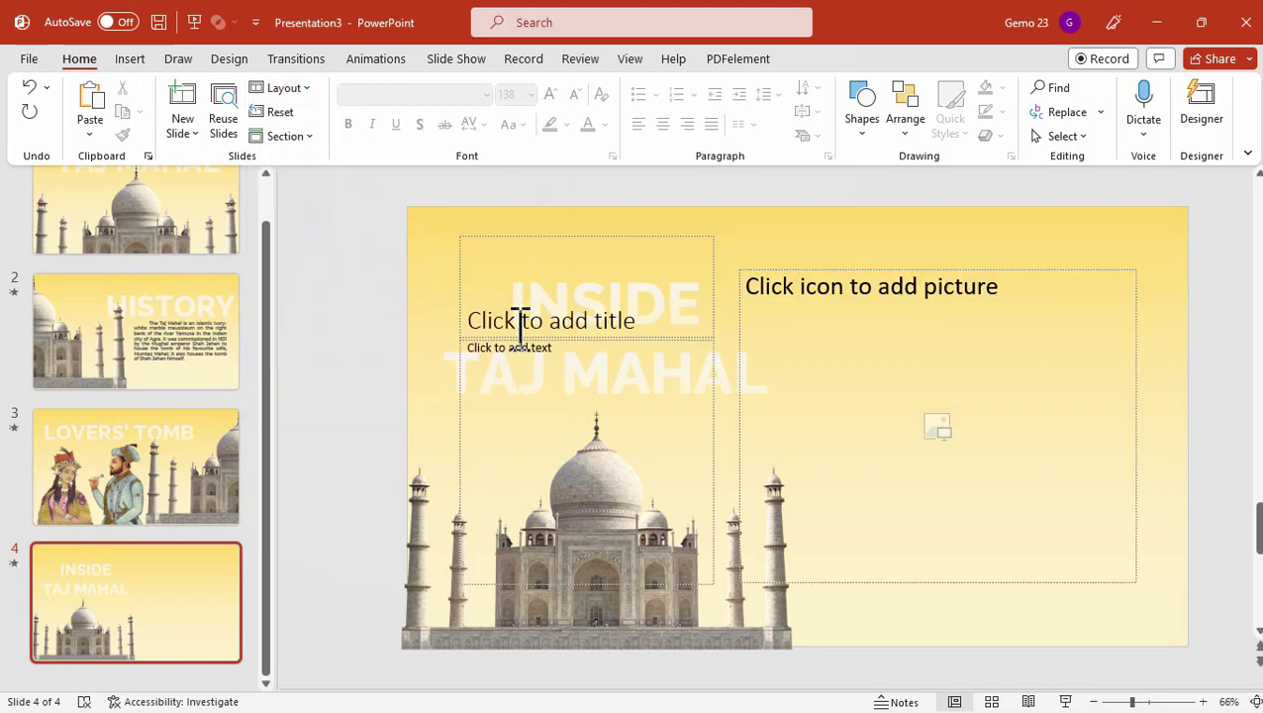
{"action": "left_click", "coordinate": [487, 237]}
{"action": "key", "text": "Delete"}
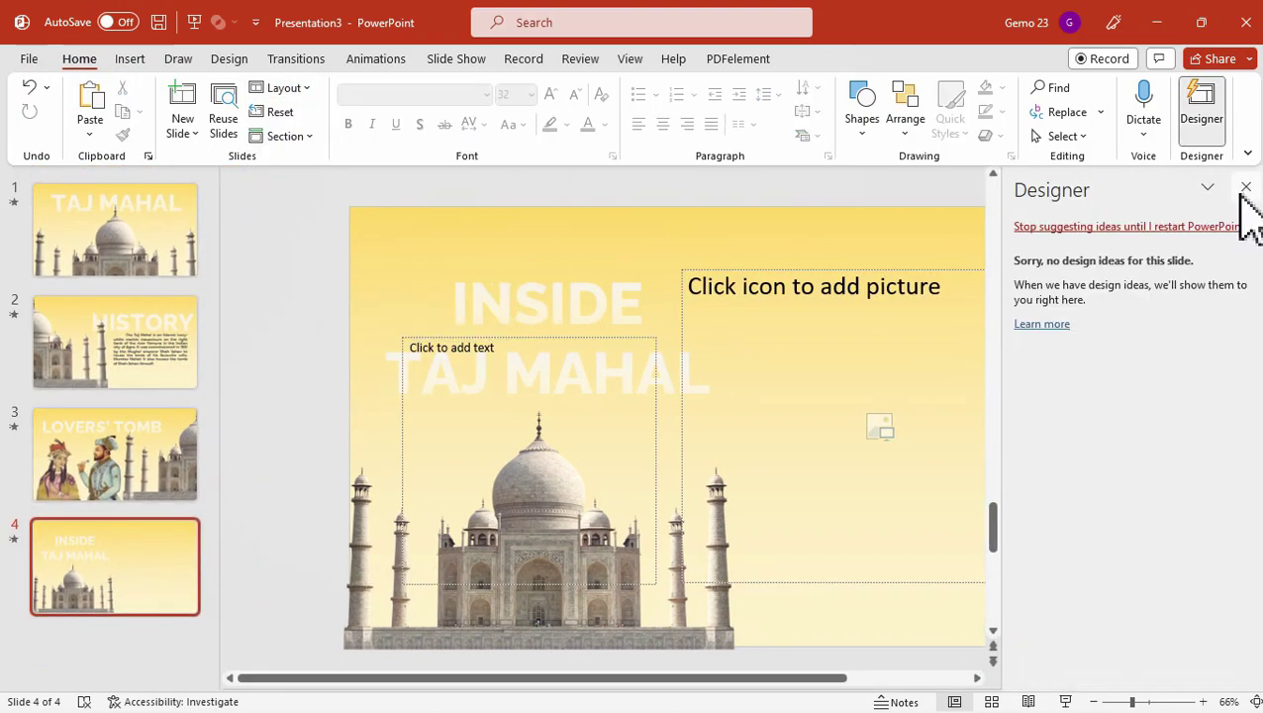
{"action": "left_click", "coordinate": [1245, 187]}
{"action": "left_click", "coordinate": [713, 415]}
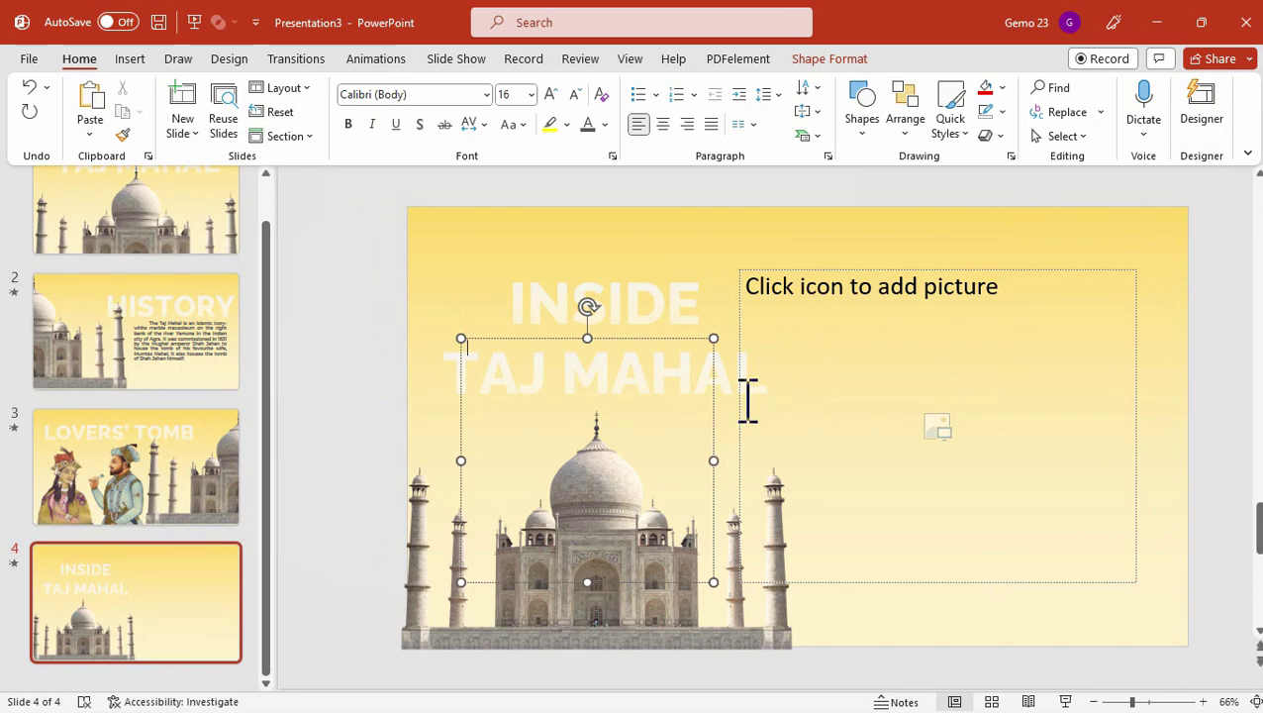
{"action": "key", "text": "Delete"}
Resize the picture placeholder to 4.15" high by 6.41" wide and move it inside the slide's right side.
{"action": "left_click", "coordinate": [741, 292]}
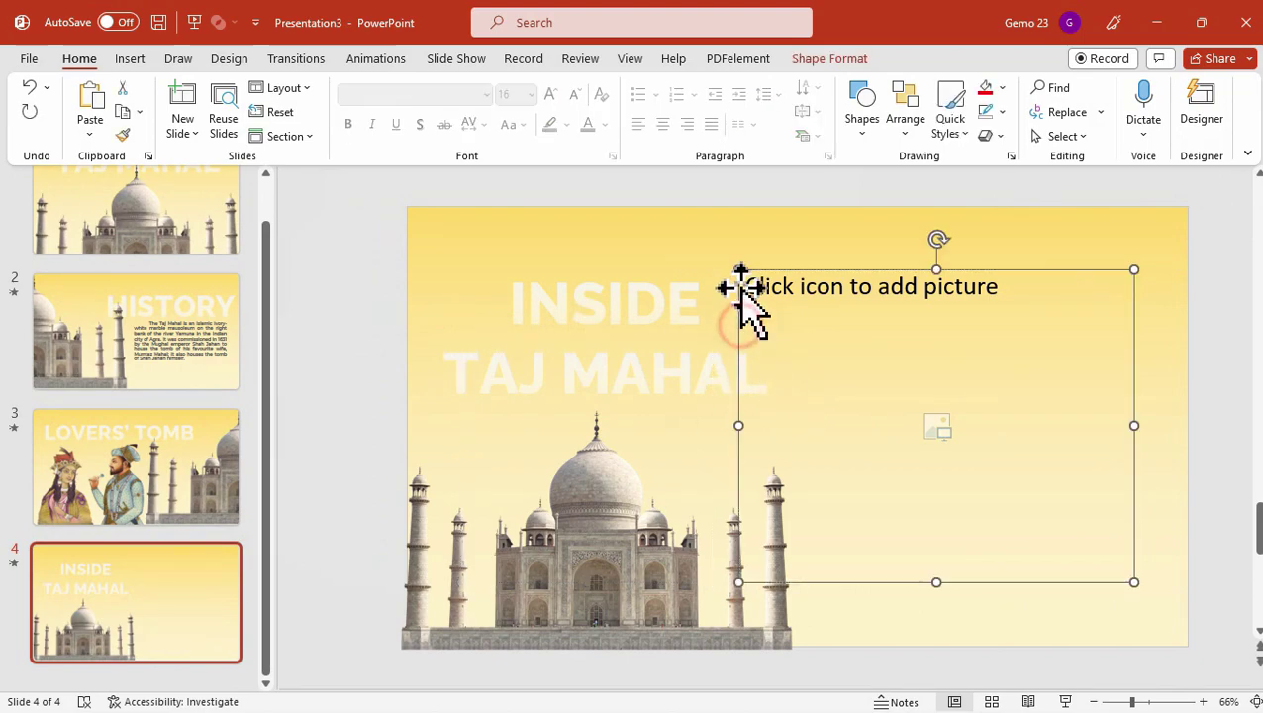
{"action": "left_click_drag", "start_coordinate": [733, 263], "coordinate": [877, 341]}
{"action": "left_click_drag", "start_coordinate": [1044, 380], "coordinate": [1049, 316]}
{"action": "left_click_drag", "start_coordinate": [1020, 504], "coordinate": [1041, 454]}
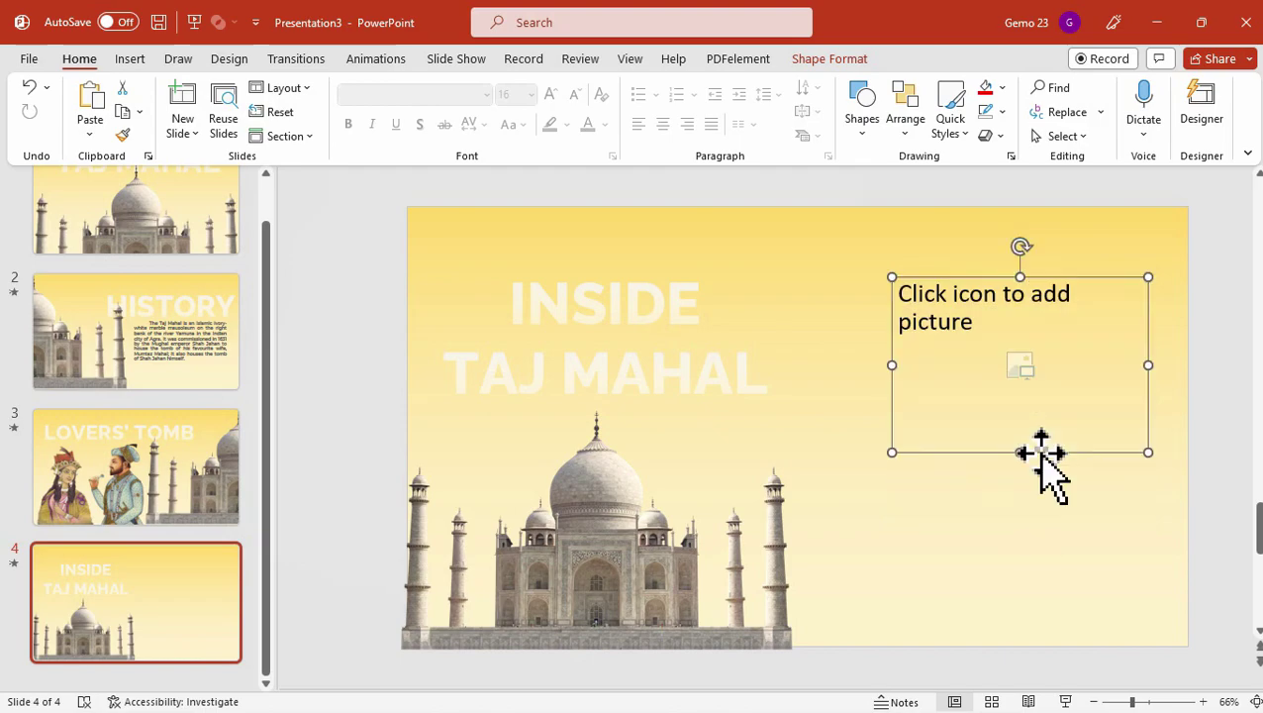
{"action": "left_click", "coordinate": [859, 60]}
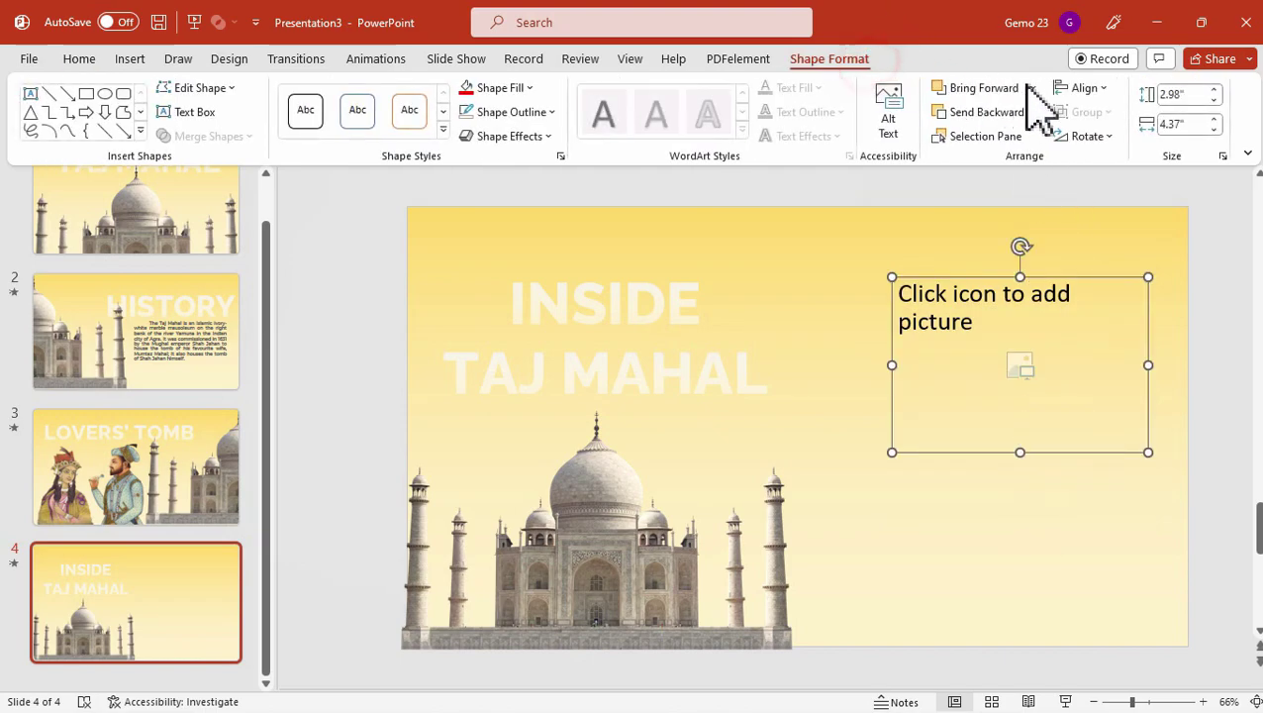
{"action": "left_click", "coordinate": [1180, 124]}
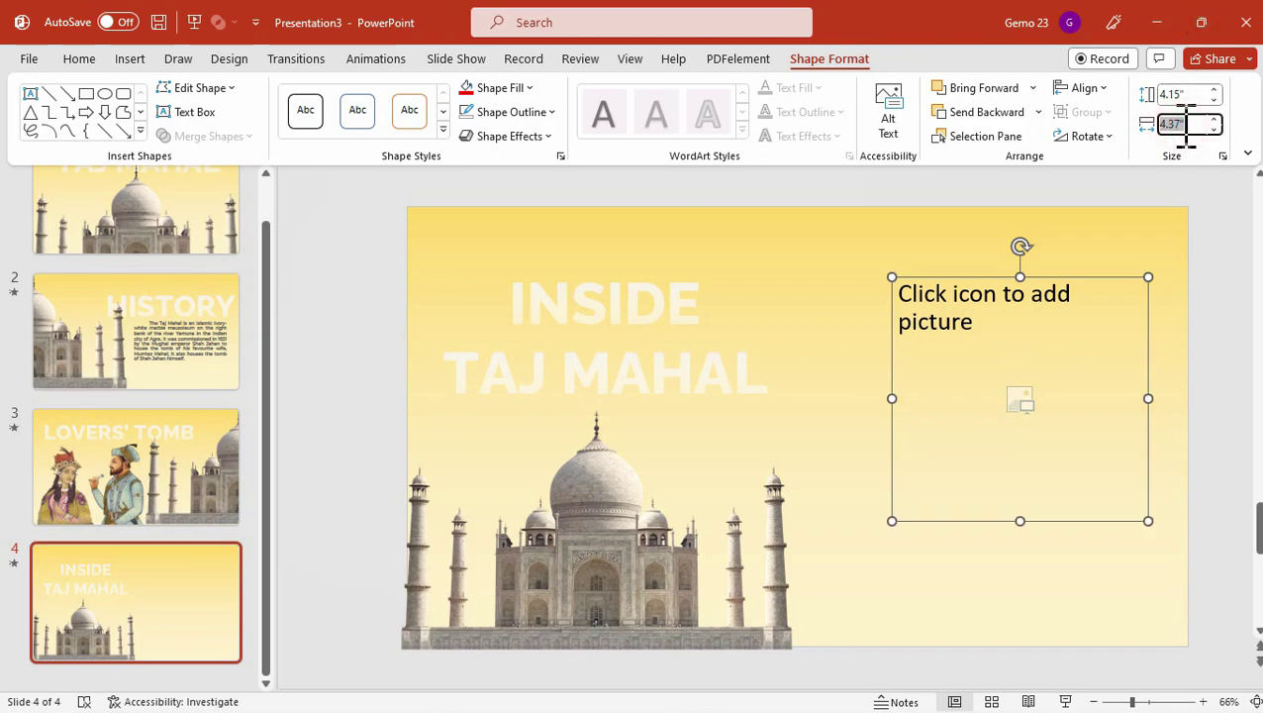
{"action": "type", "text": "6.41"}
{"action": "key", "text": "Return"}
{"action": "left_click_drag", "start_coordinate": [1137, 284], "coordinate": [1038, 287]}
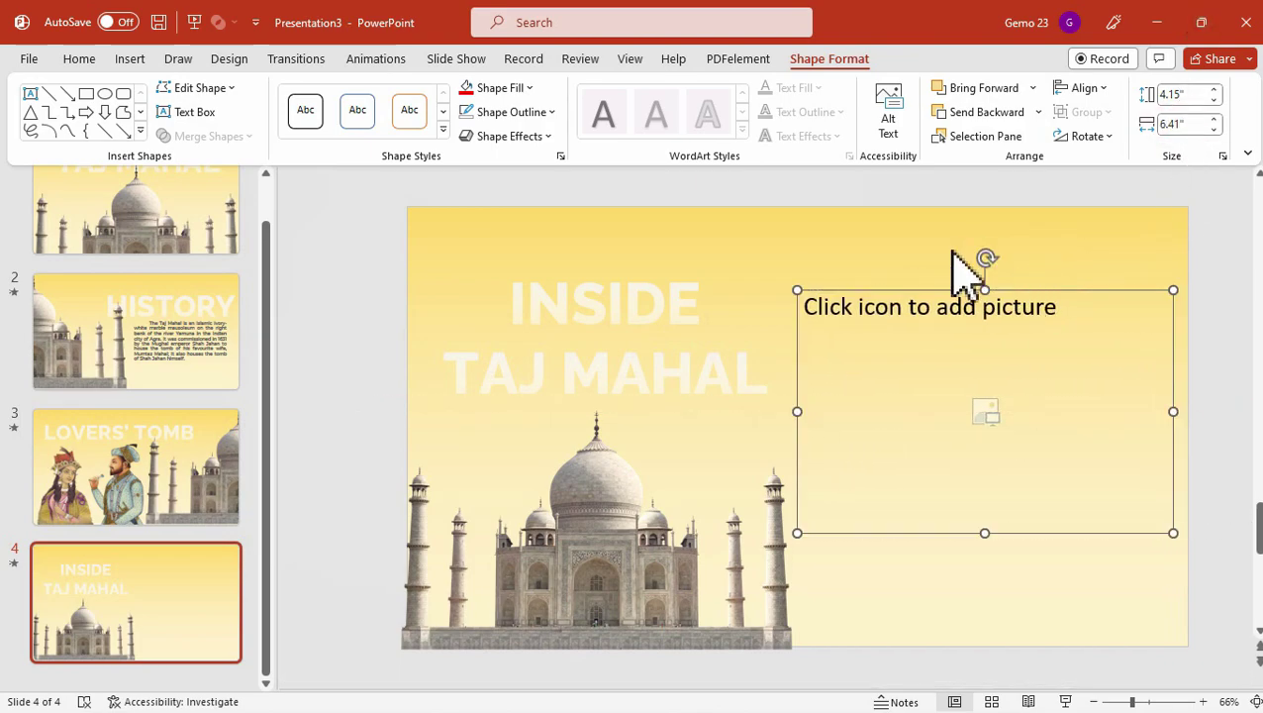
Change the placeholder to a Rounded Rectangle, keep the ribbon always shown, and nudge it into place.
{"action": "left_click", "coordinate": [198, 87]}
{"action": "left_click", "coordinate": [822, 61]}
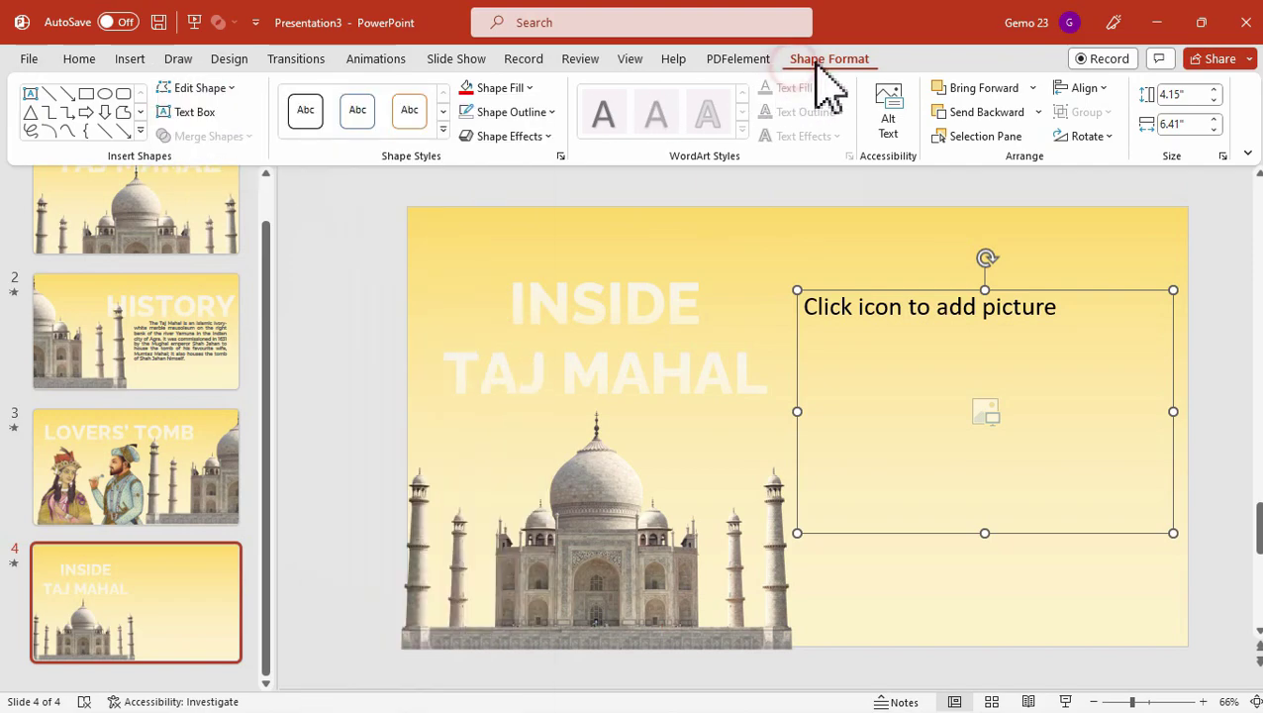
{"action": "double_click", "coordinate": [821, 61]}
{"action": "left_click", "coordinate": [830, 60]}
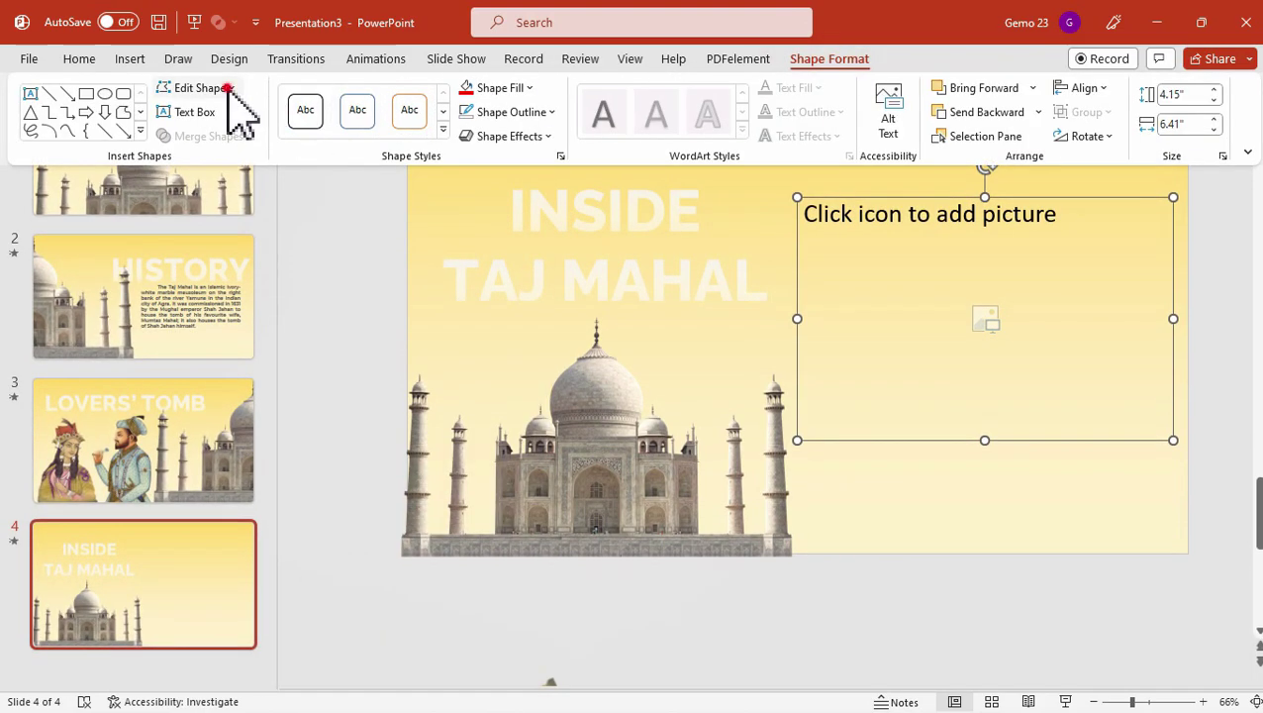
{"action": "left_click", "coordinate": [228, 89]}
{"action": "left_click", "coordinate": [250, 115]}
{"action": "left_click", "coordinate": [338, 130]}
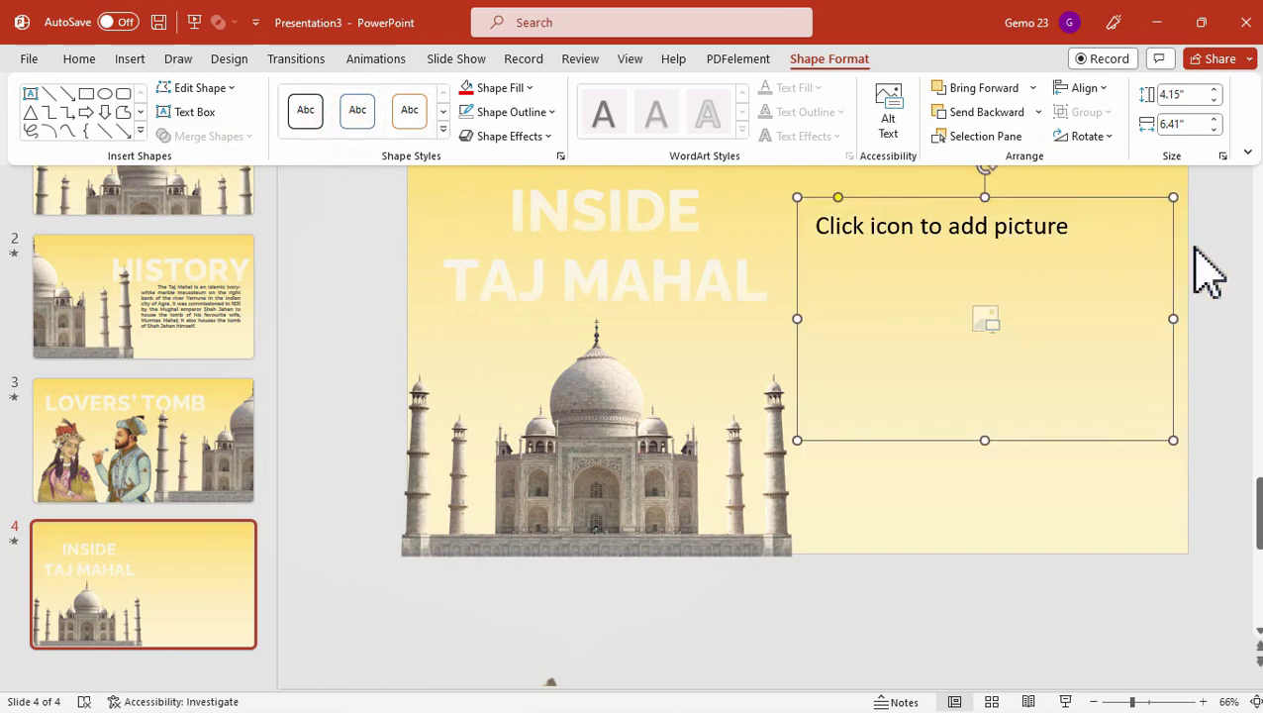
{"action": "left_click", "coordinate": [1247, 155]}
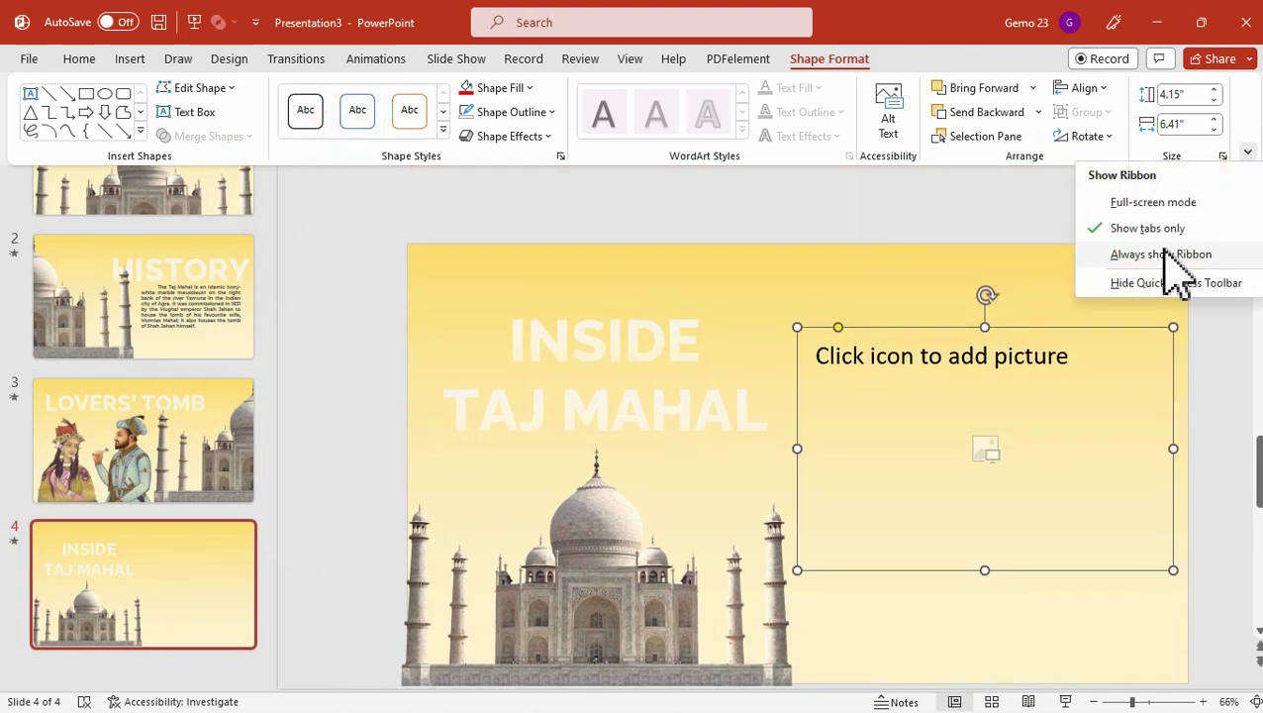
{"action": "left_click", "coordinate": [1168, 250]}
{"action": "left_click_drag", "start_coordinate": [1054, 287], "coordinate": [1063, 294]}
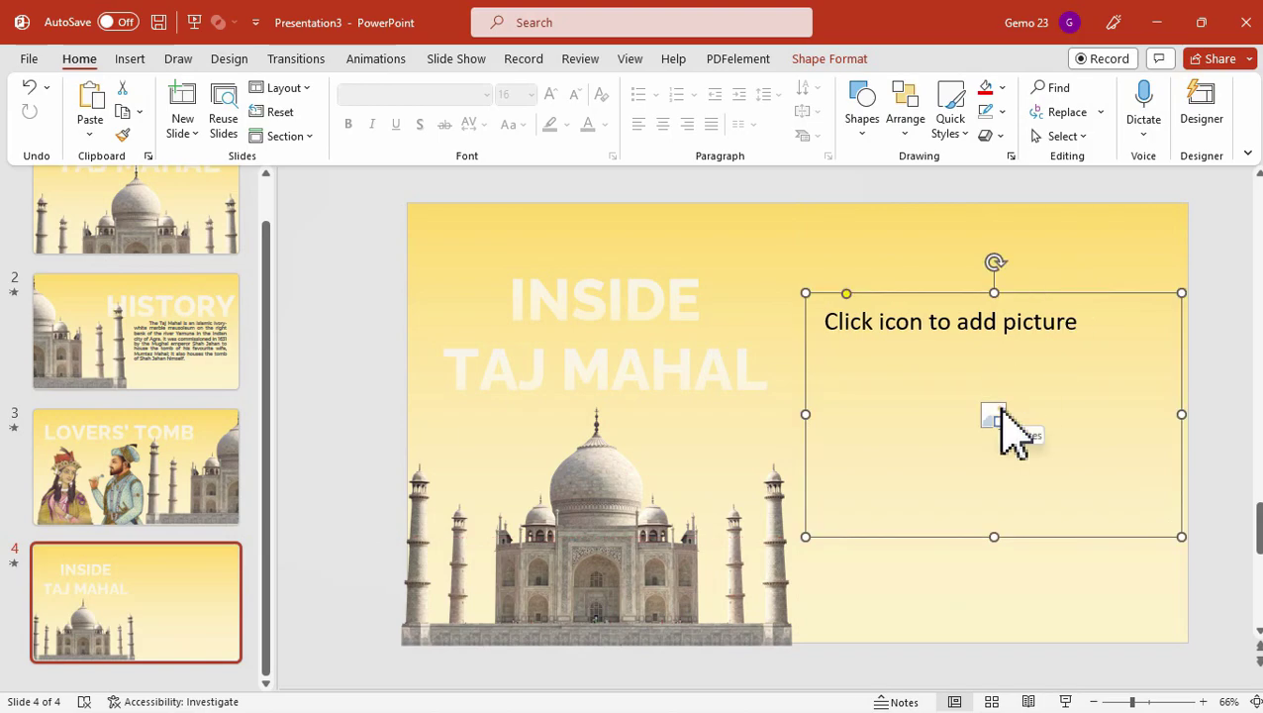
Fill the placeholder with the R archway photo and shift it slightly into place.
{"action": "left_click", "coordinate": [999, 420]}
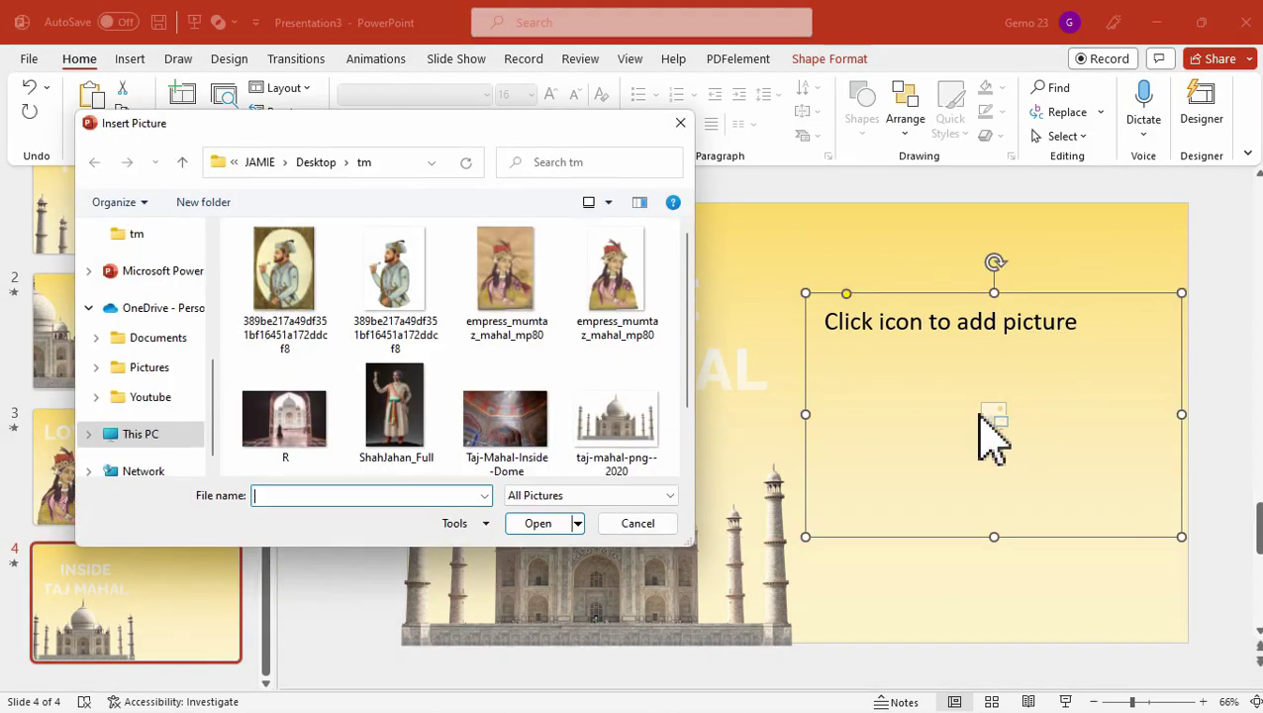
{"action": "scroll", "coordinate": [576, 354], "scroll_direction": "down", "scroll_amount": 2}
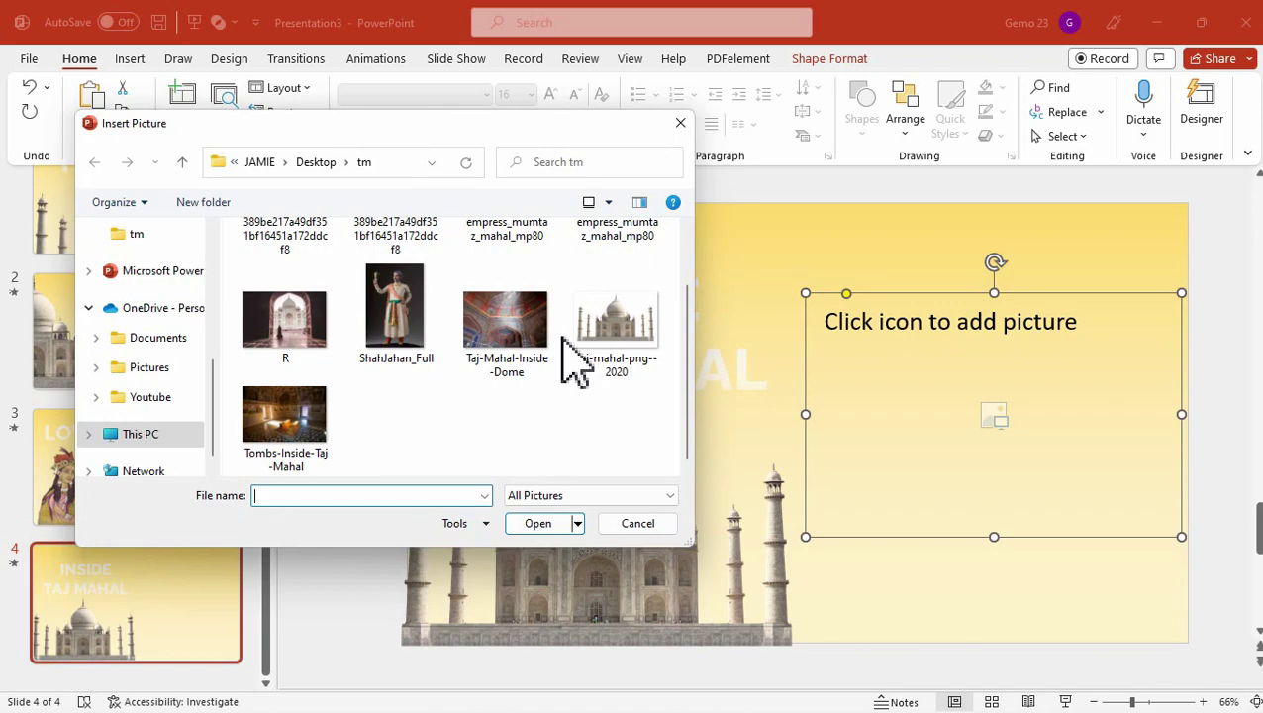
{"action": "double_click", "coordinate": [307, 332]}
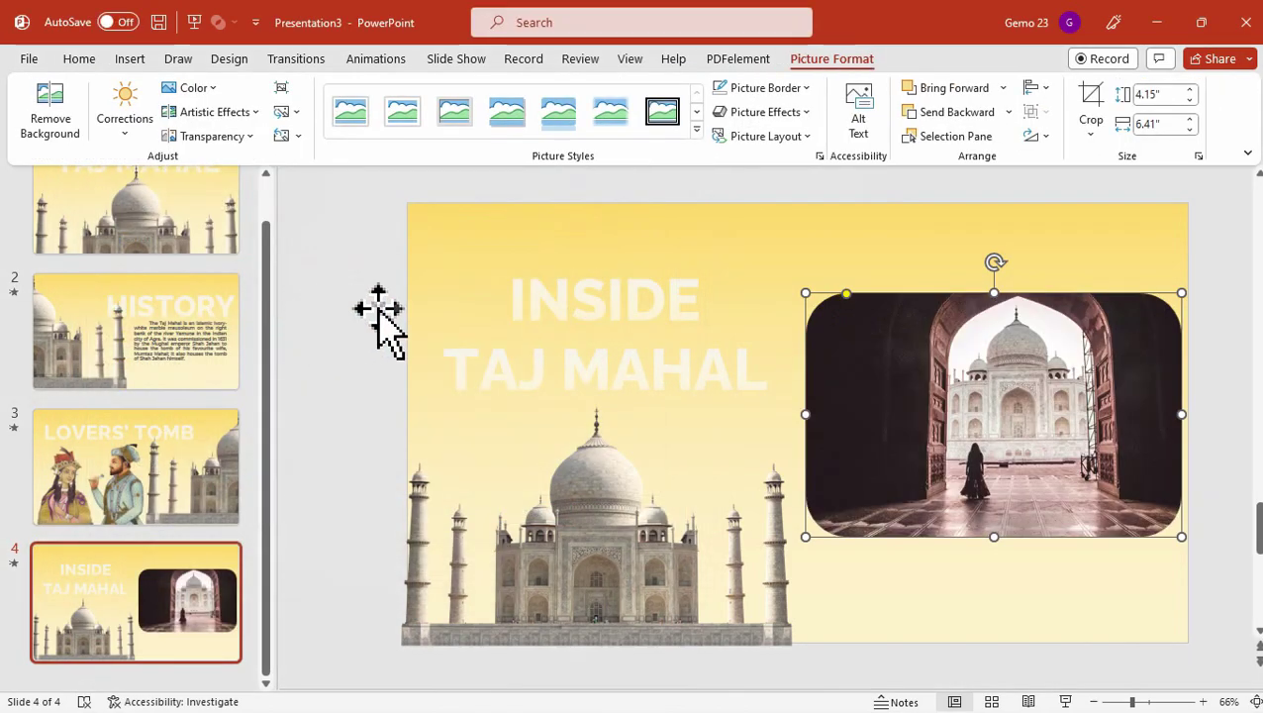
{"action": "mouse_move", "coordinate": [996, 400]}
{"action": "left_mouse_down"}
{"action": "mouse_move", "coordinate": [993, 381]}
{"action": "mouse_move", "coordinate": [995, 395]}
{"action": "left_mouse_up"}
Paste a copy of the archway photo, size it to 2.84" high, and place it below the large photo.
{"action": "right_click", "coordinate": [1012, 394]}
{"action": "key", "text": "Escape"}
{"action": "left_click", "coordinate": [945, 248]}
{"action": "key", "text": "ctrl+v"}
{"action": "left_click_drag", "start_coordinate": [1192, 296], "coordinate": [1064, 380]}
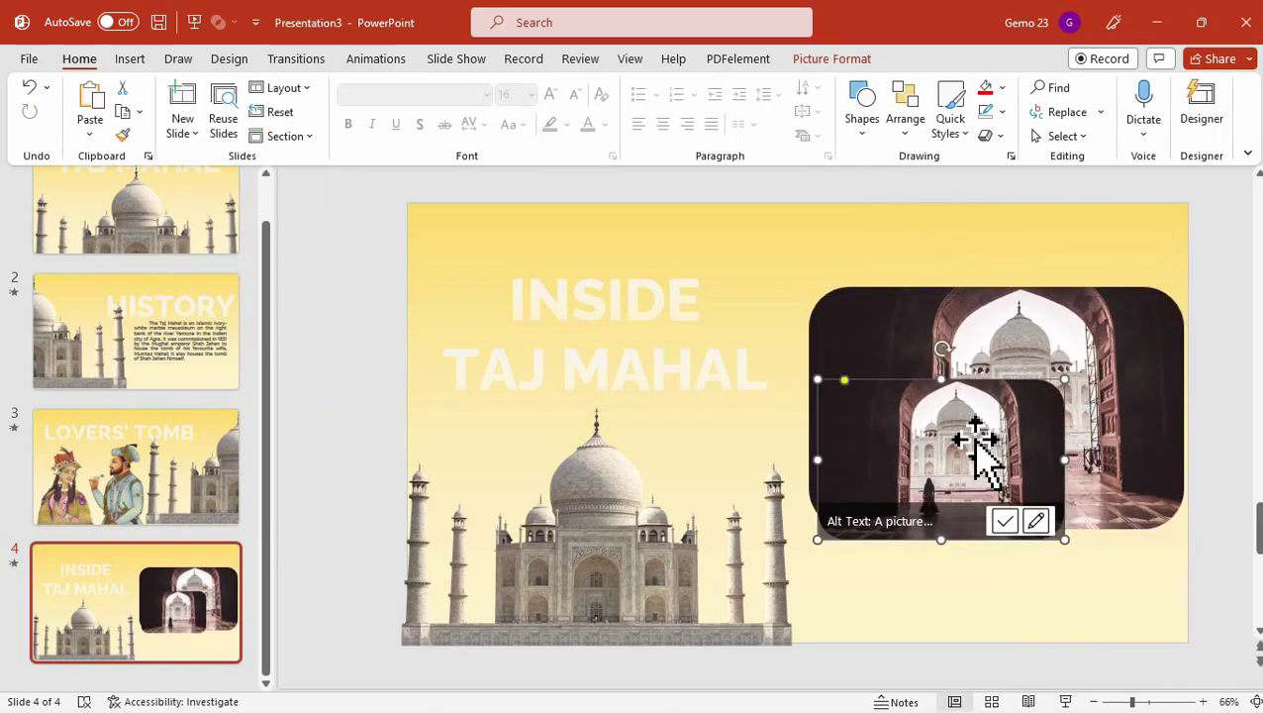
{"action": "left_click_drag", "start_coordinate": [972, 442], "coordinate": [978, 498]}
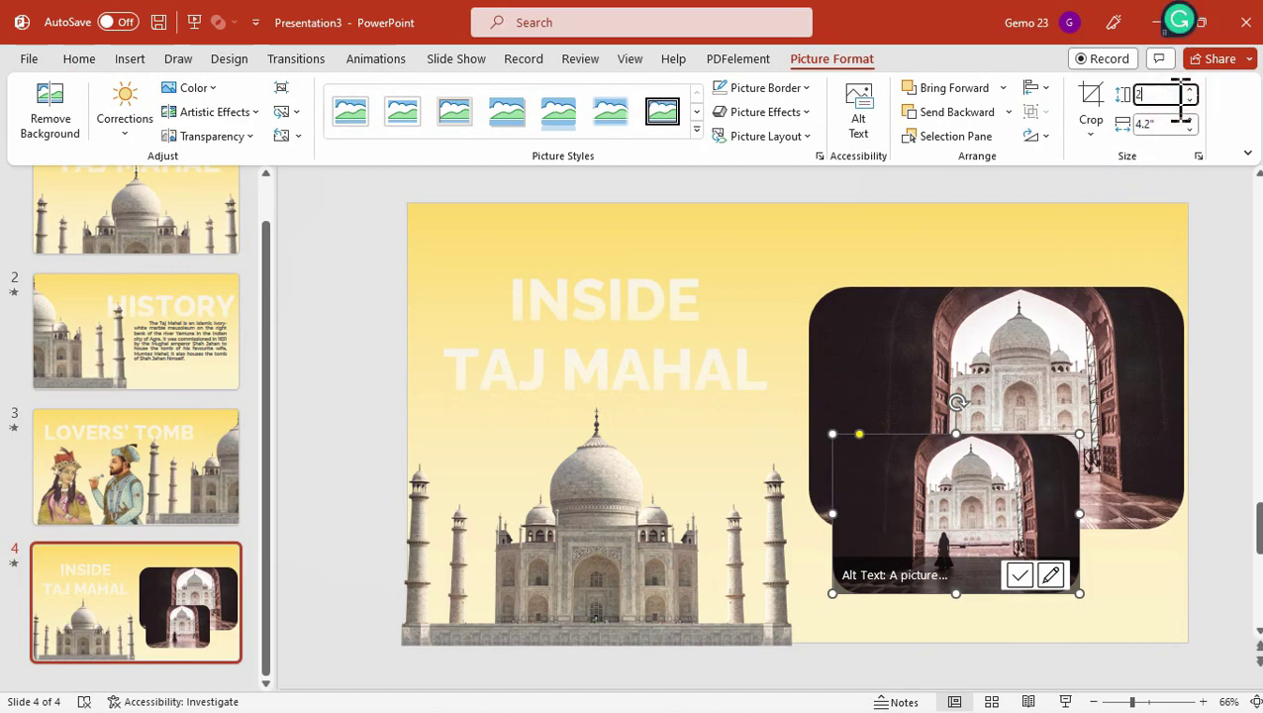
{"action": "key", "text": "Return"}
{"action": "left_click_drag", "start_coordinate": [930, 507], "coordinate": [1027, 593]}
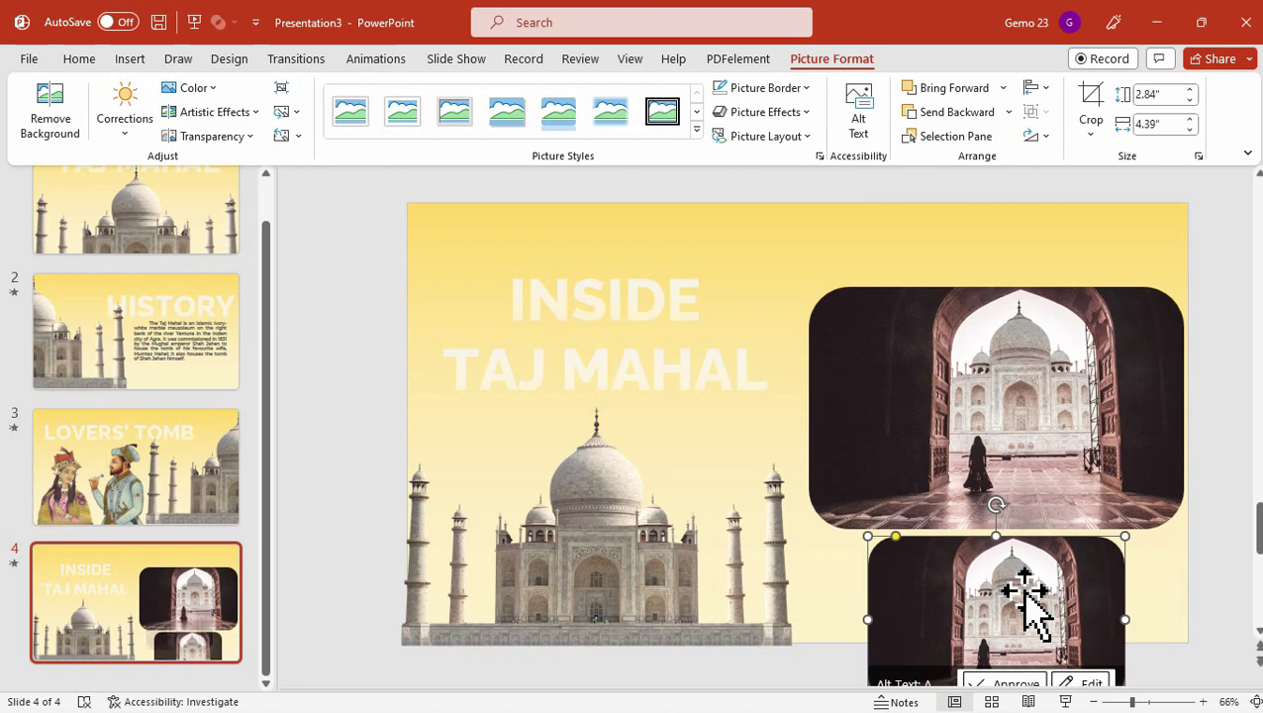
Duplicate the small photo and stack the copy just beneath the first one.
{"action": "scroll", "coordinate": [1030, 608], "scroll_direction": "down", "scroll_amount": 3, "text": "ctrl"}
{"action": "right_click", "coordinate": [911, 496]}
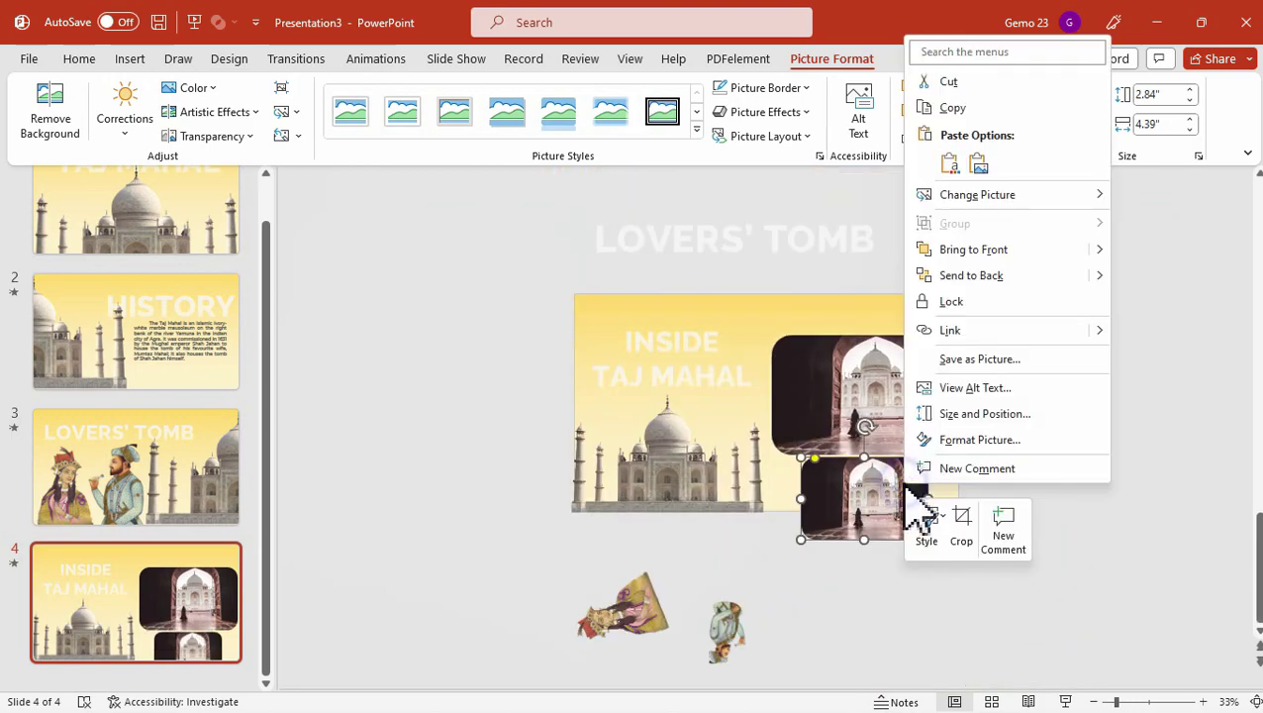
{"action": "left_click", "coordinate": [980, 107]}
{"action": "key", "text": "ctrl+v"}
{"action": "left_click_drag", "start_coordinate": [865, 493], "coordinate": [869, 579]}
{"action": "scroll", "coordinate": [910, 594], "scroll_direction": "up", "scroll_amount": 4, "text": "ctrl"}
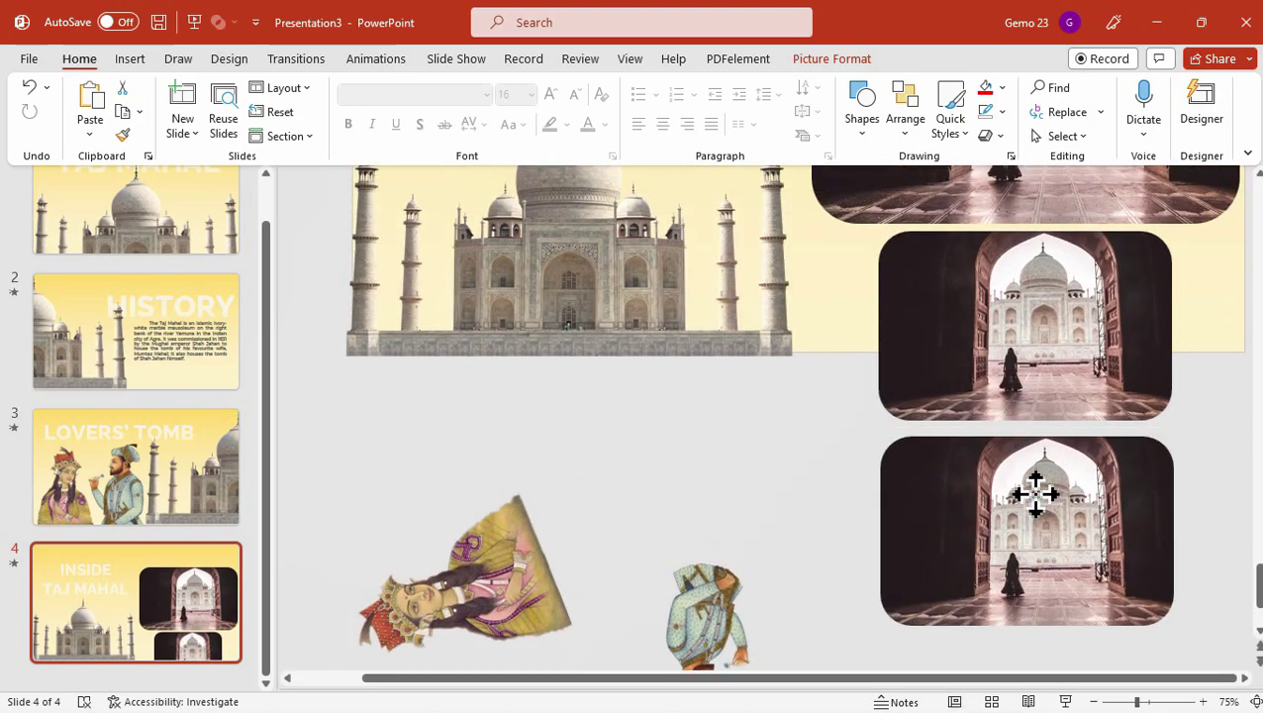
Replace the upper small photo with Taj-Mahal-Inside-Dome from a file.
{"action": "right_click", "coordinate": [1092, 329]}
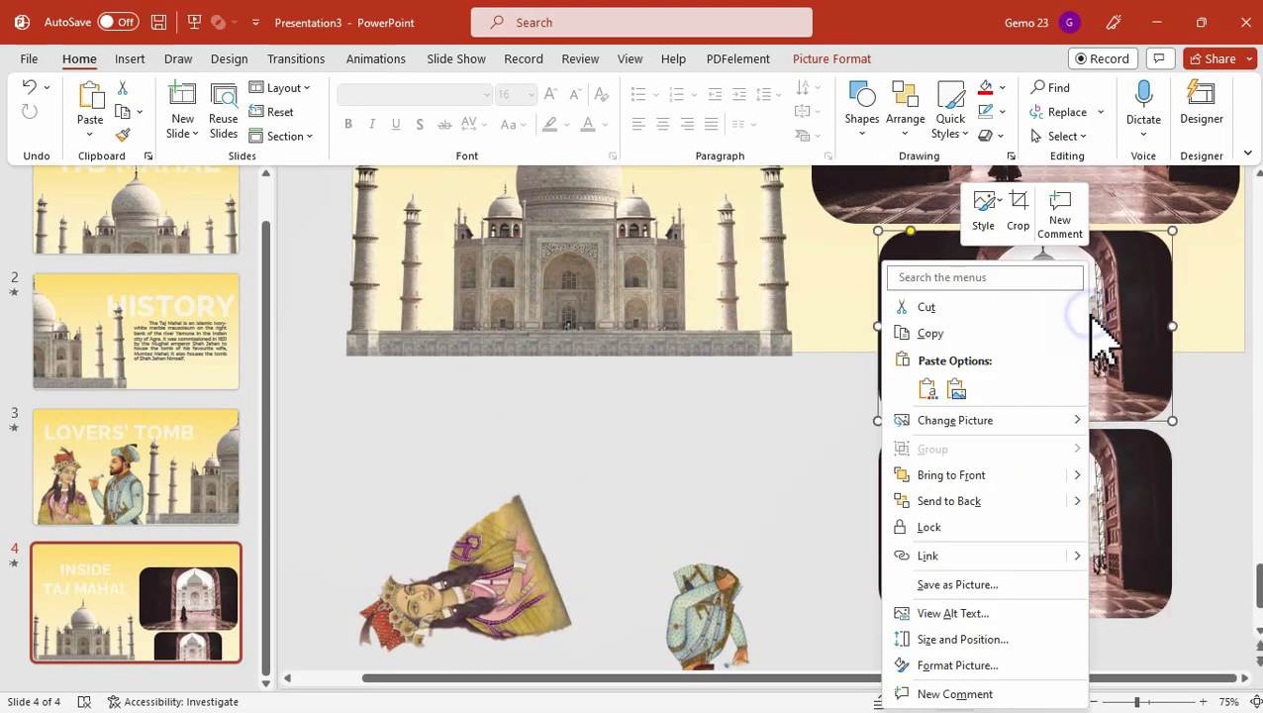
{"action": "left_click", "coordinate": [1012, 421]}
{"action": "left_click", "coordinate": [1117, 421]}
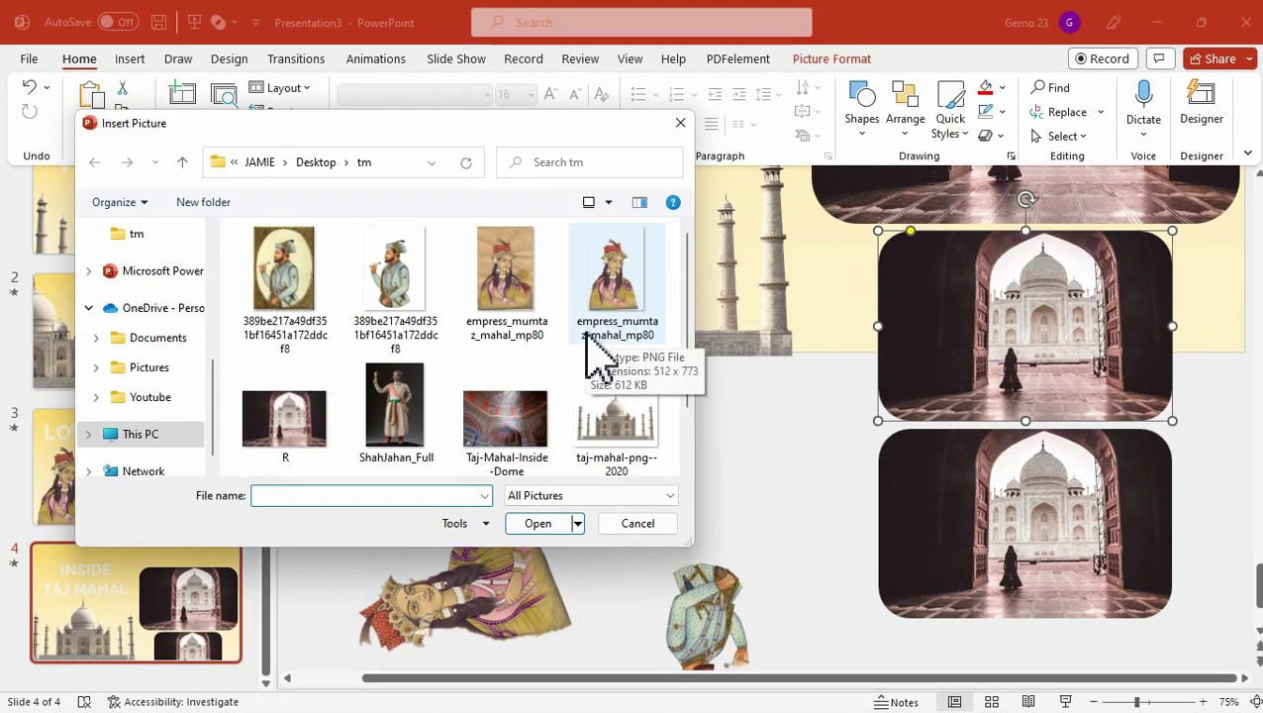
{"action": "scroll", "coordinate": [554, 337], "scroll_direction": "down", "scroll_amount": 2}
{"action": "double_click", "coordinate": [527, 307]}
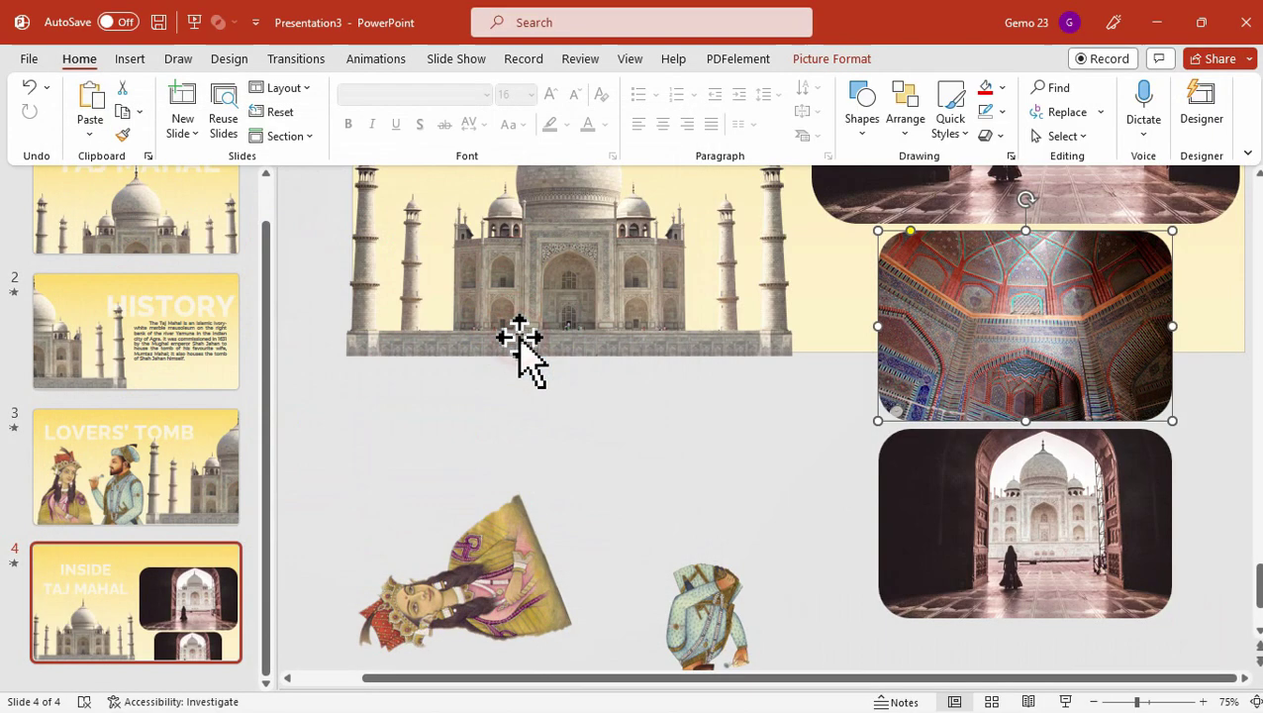
{"action": "left_click", "coordinate": [1245, 187]}
Replace the bottom small photo with Tombs-Inside-Taj-Mahal from a file.
{"action": "left_click", "coordinate": [1066, 461]}
{"action": "right_click", "coordinate": [1065, 461]}
{"action": "mouse_move", "coordinate": [1000, 172]}
{"action": "left_click", "coordinate": [1108, 177]}
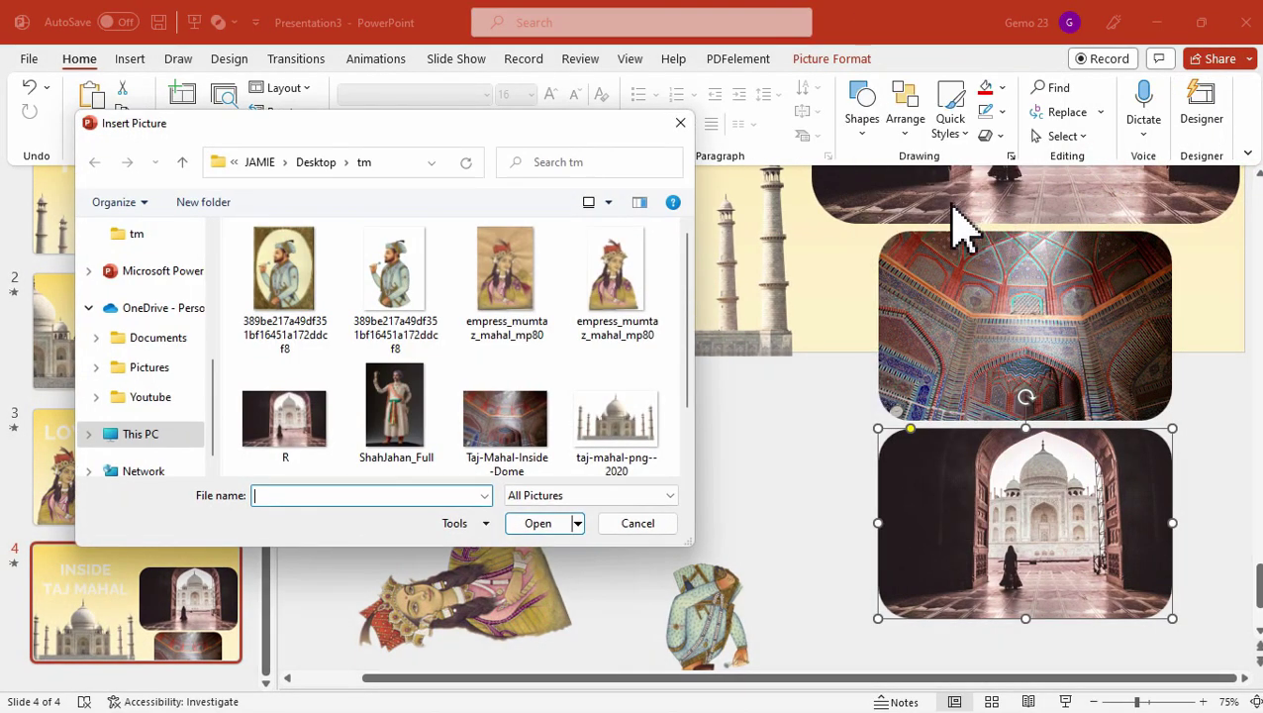
{"action": "scroll", "coordinate": [480, 381], "scroll_direction": "down", "scroll_amount": 2}
{"action": "double_click", "coordinate": [284, 424]}
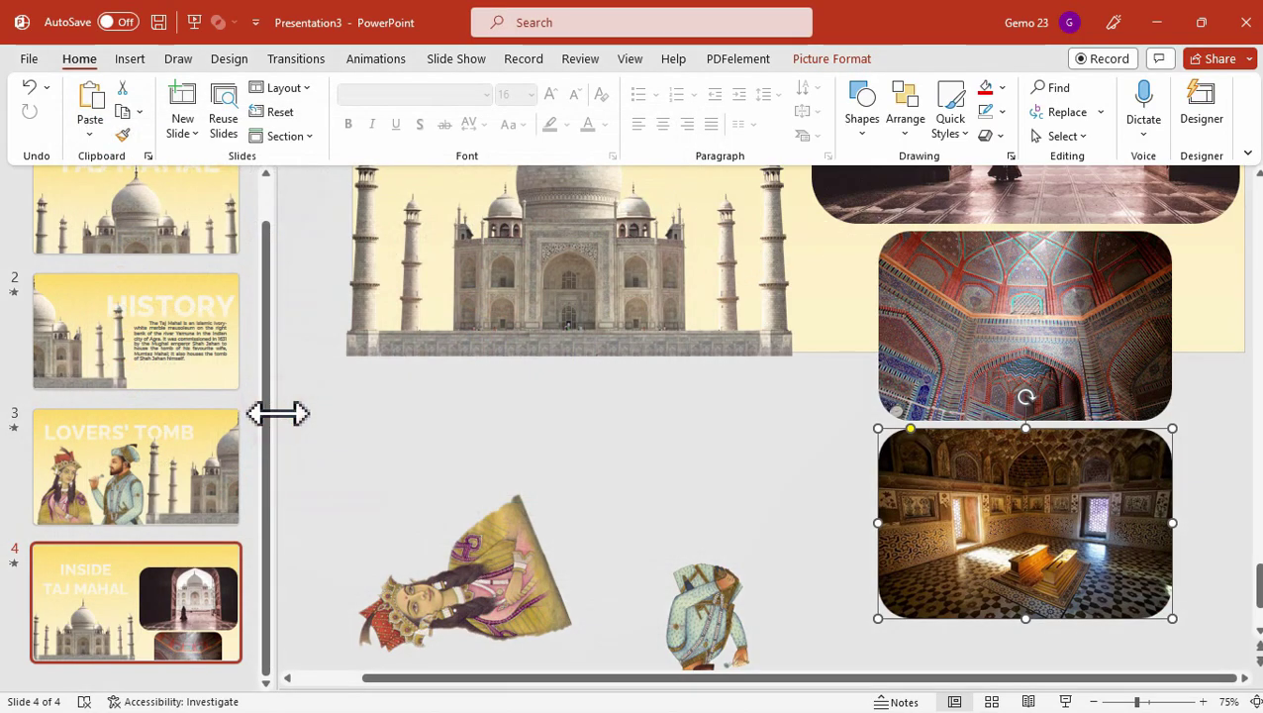
{"action": "right_click", "coordinate": [1203, 131]}
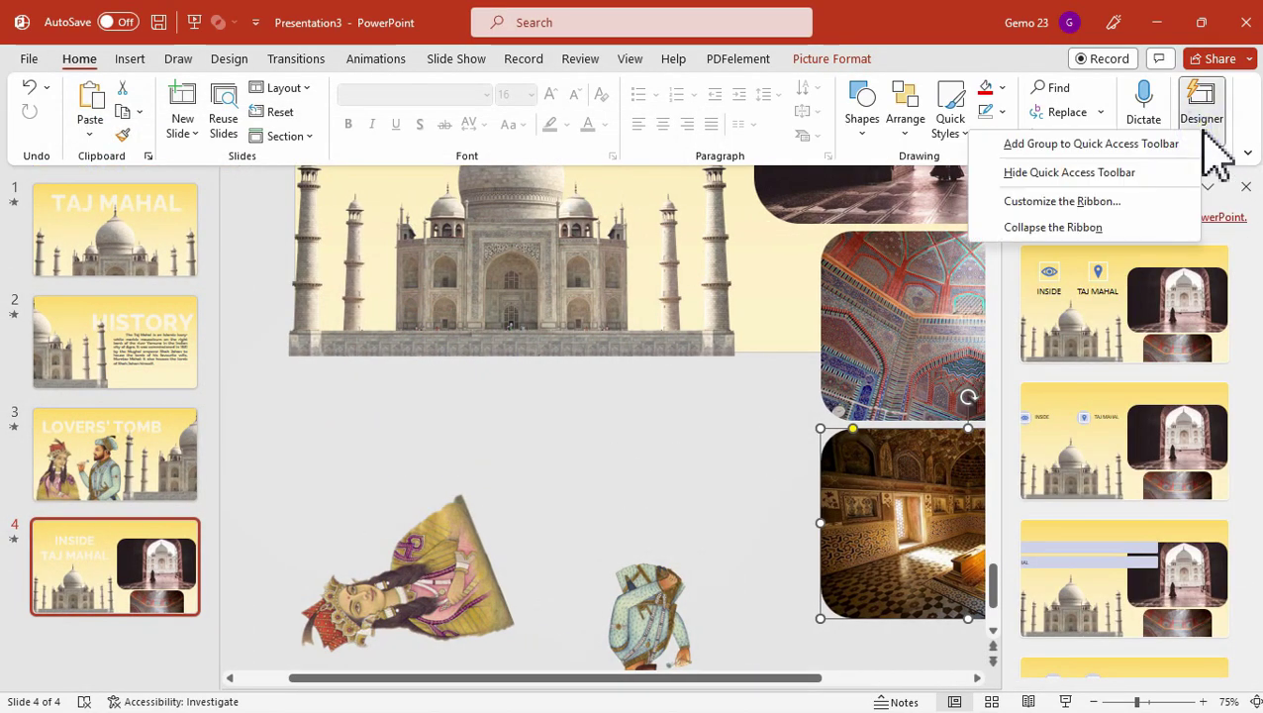
{"action": "key", "text": "Escape"}
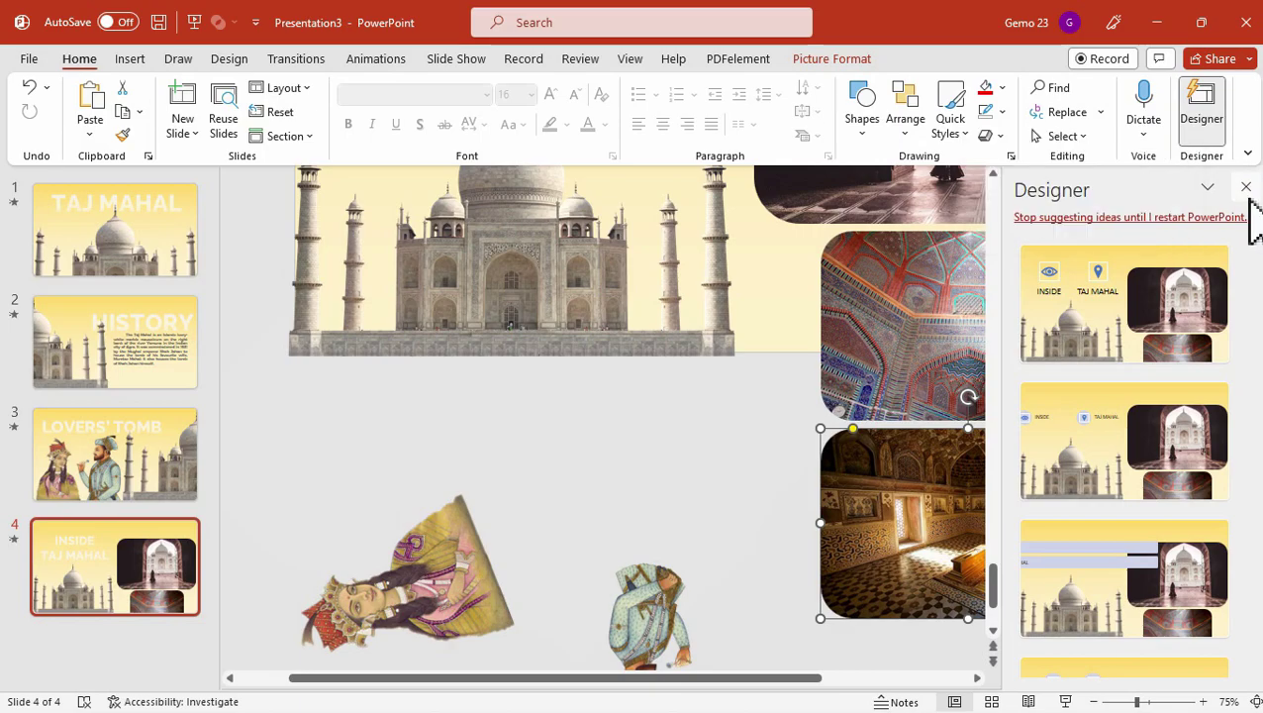
{"action": "left_click", "coordinate": [1246, 186]}
{"action": "left_click", "coordinate": [1227, 478]}
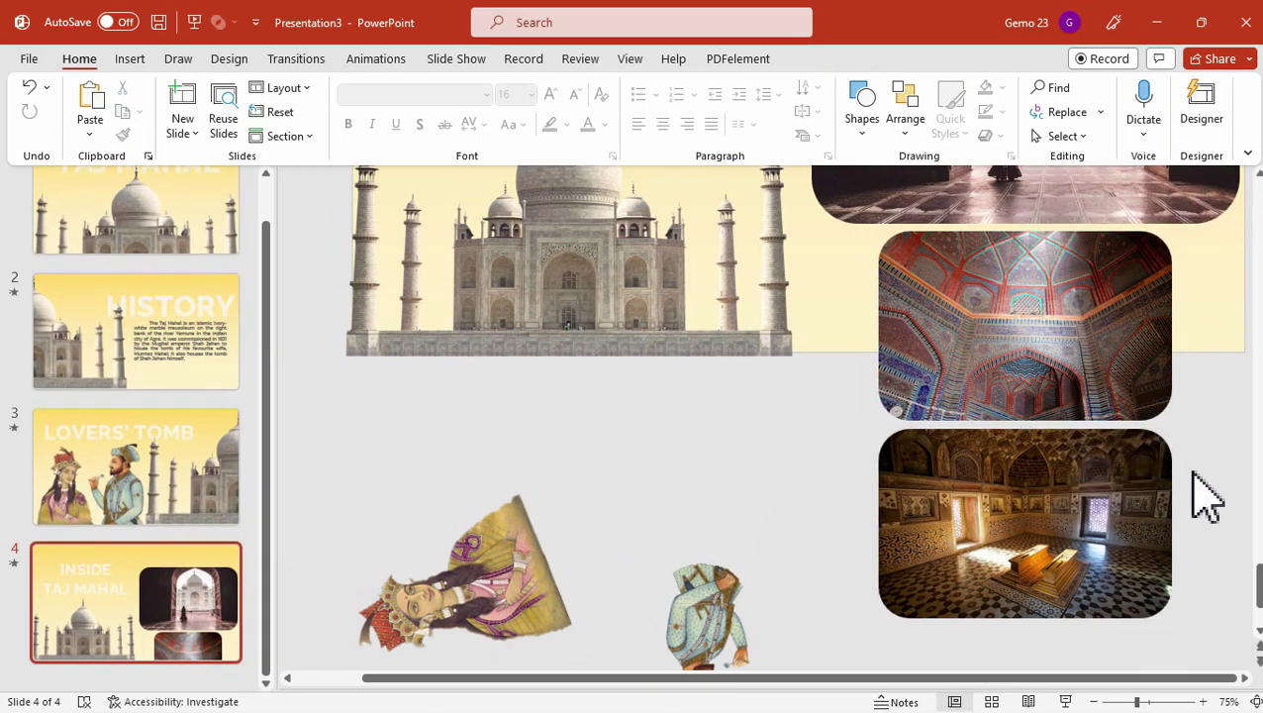
Select both small photos and recolor them Grayscale.
{"action": "scroll", "coordinate": [1197, 490], "scroll_direction": "up", "scroll_amount": 5}
{"action": "scroll", "coordinate": [1145, 473], "scroll_direction": "down", "scroll_amount": 4, "text": "ctrl"}
{"action": "scroll", "coordinate": [1145, 473], "scroll_direction": "up", "scroll_amount": 2, "text": "ctrl"}
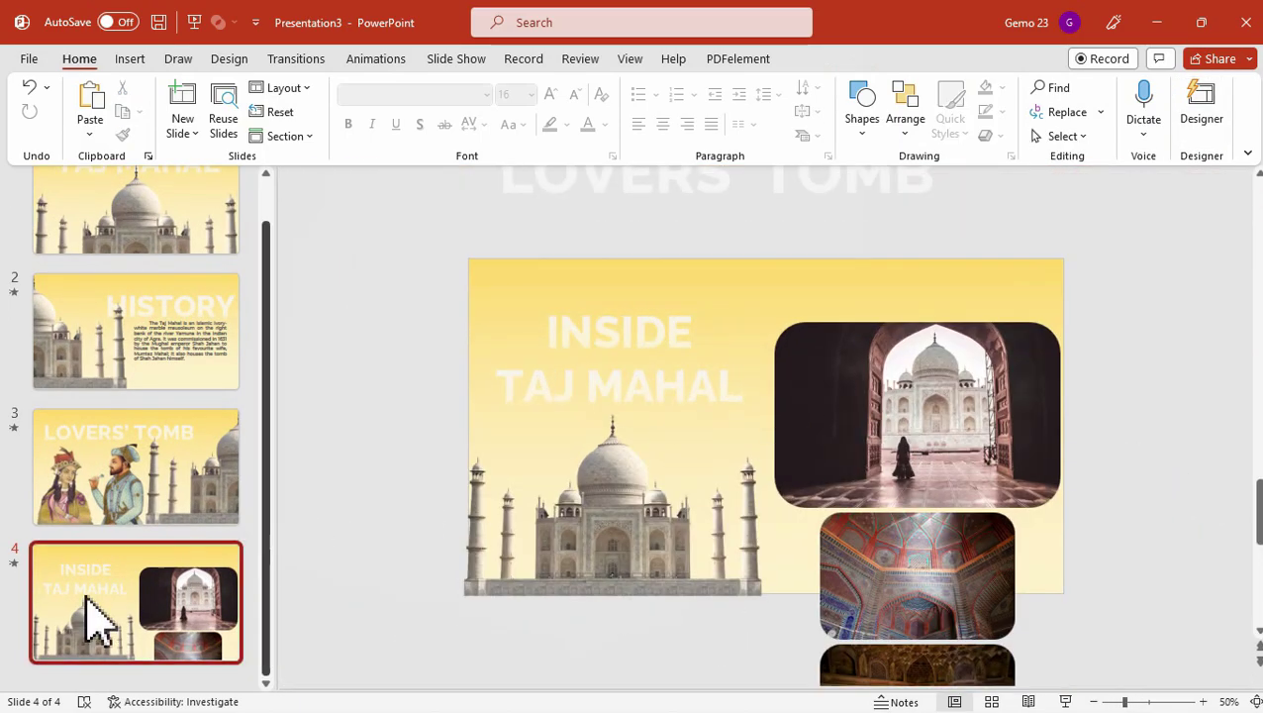
{"action": "scroll", "coordinate": [826, 584], "scroll_direction": "down", "scroll_amount": 2, "text": "ctrl"}
{"action": "left_click", "coordinate": [832, 500]}
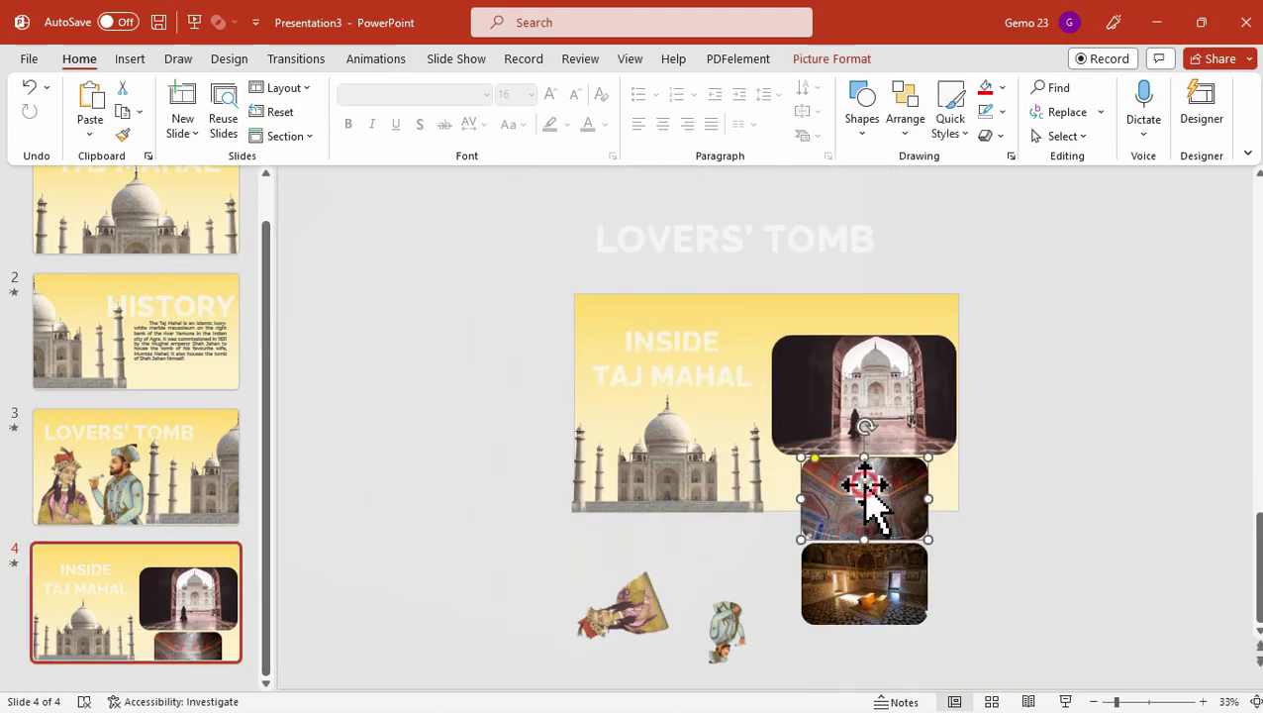
{"action": "left_click", "coordinate": [896, 589], "text": "shift"}
{"action": "left_click", "coordinate": [832, 58]}
{"action": "left_click", "coordinate": [216, 90]}
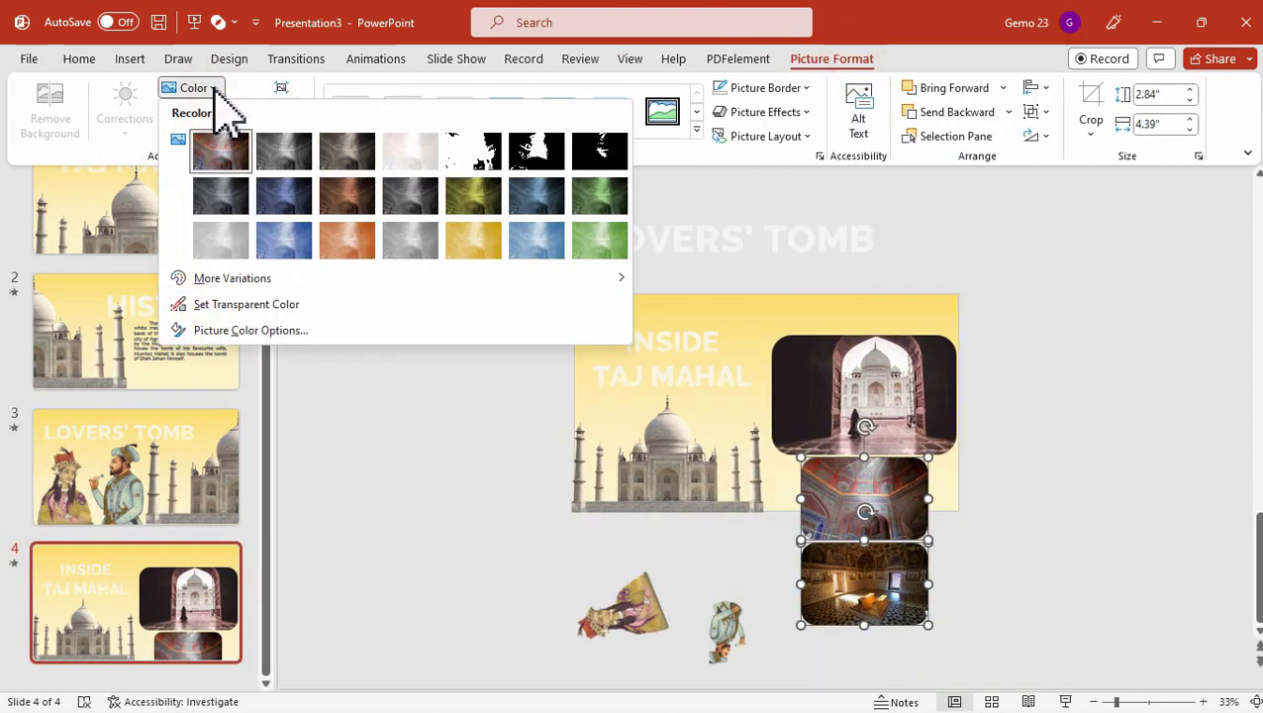
{"action": "left_click", "coordinate": [410, 242]}
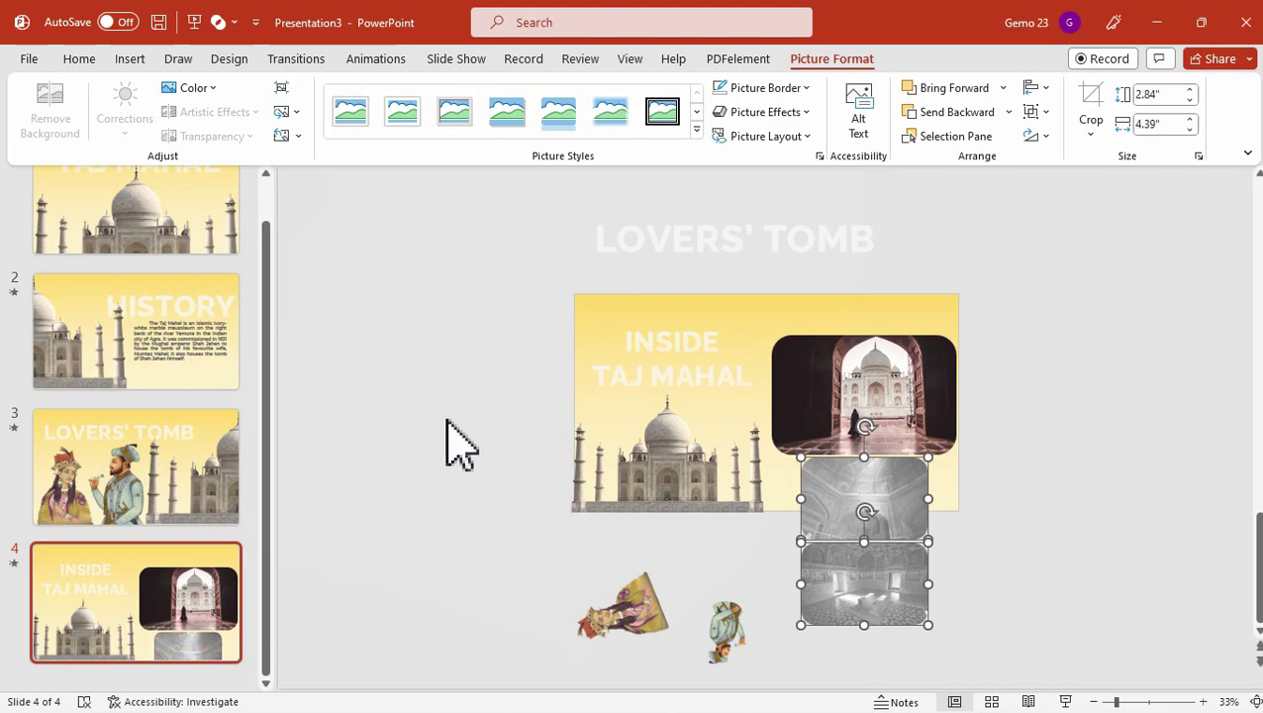